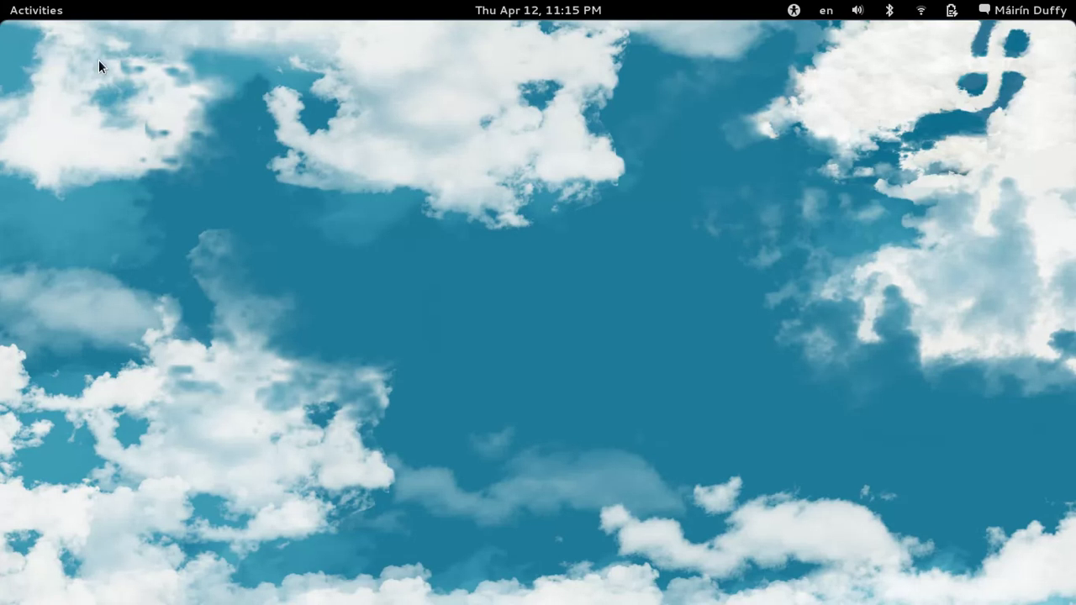
Launch GIMP, browse the FX-Foundry > Photo > Effects scripts, then dismiss the menu unused.
{"action": "mouse_move", "coordinate": [4, 4]}
{"action": "left_click", "coordinate": [24, 182]}
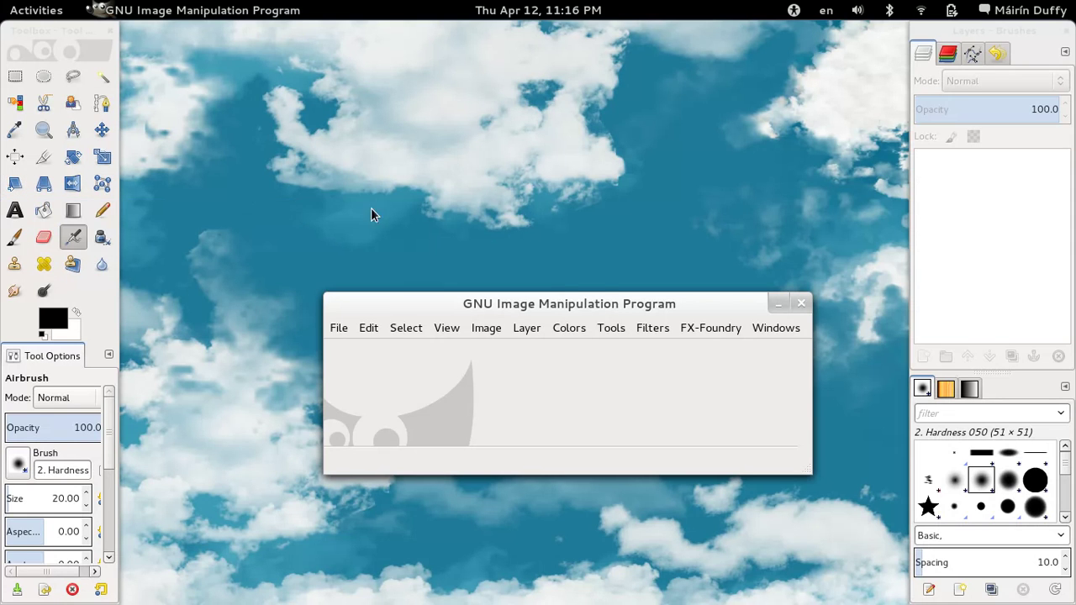
{"action": "left_click", "coordinate": [709, 329]}
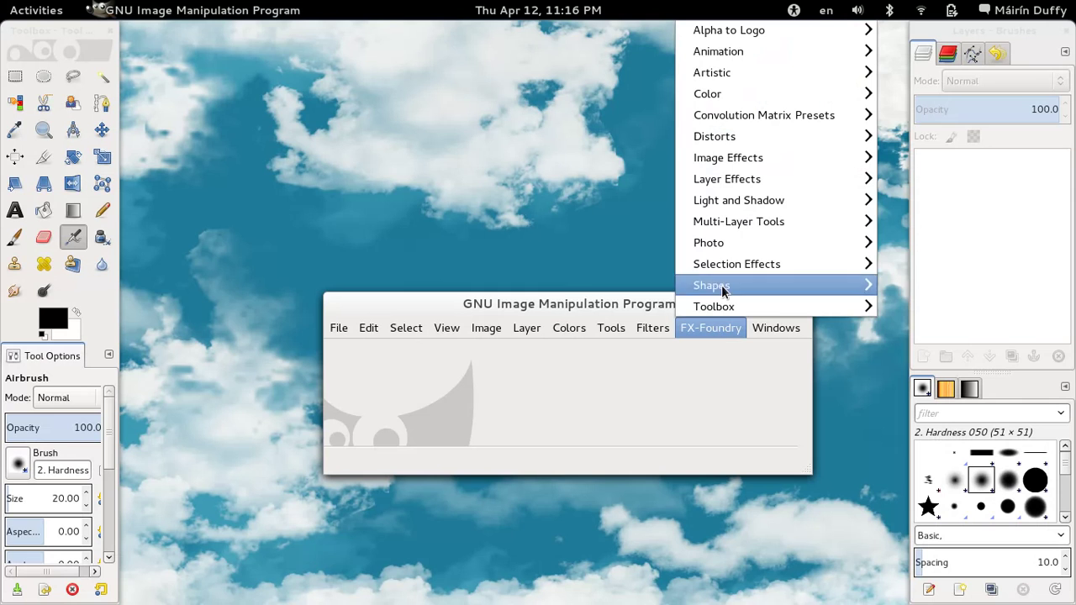
{"action": "mouse_move", "coordinate": [738, 238]}
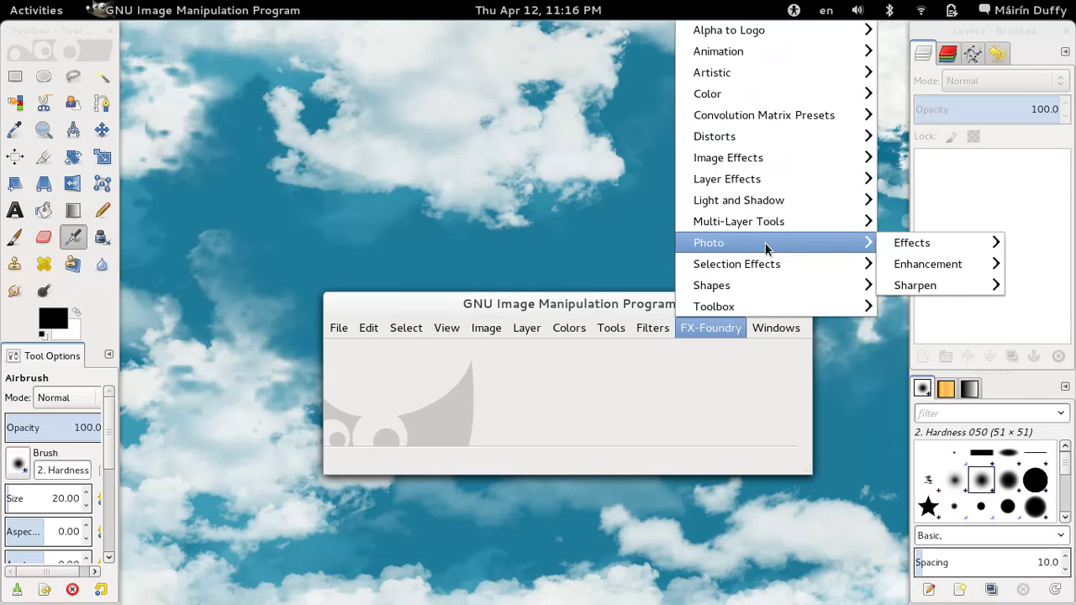
{"action": "mouse_move", "coordinate": [914, 250]}
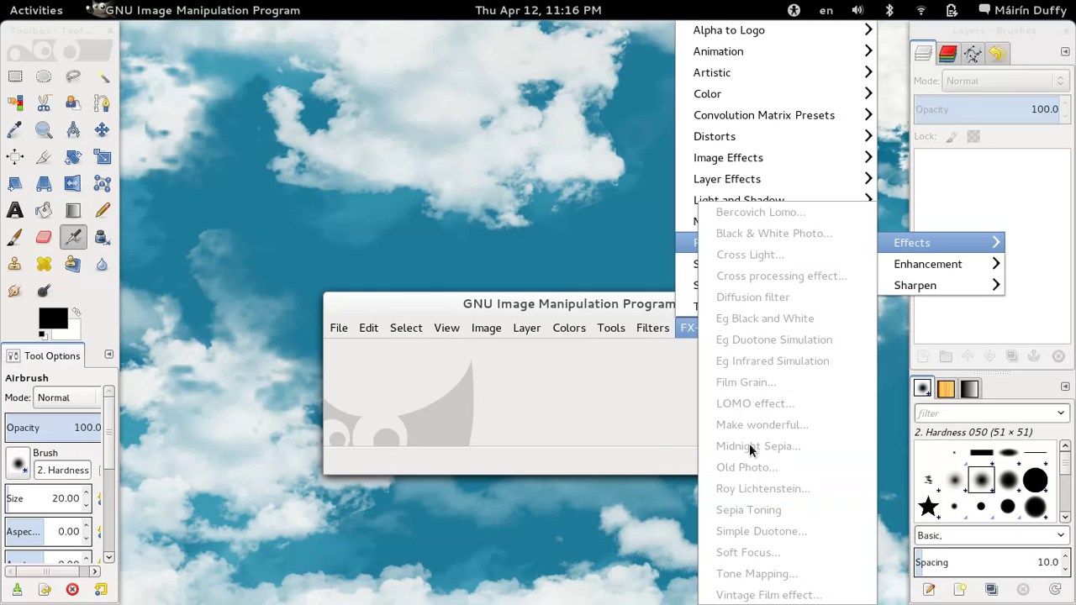
{"action": "left_click", "coordinate": [656, 449]}
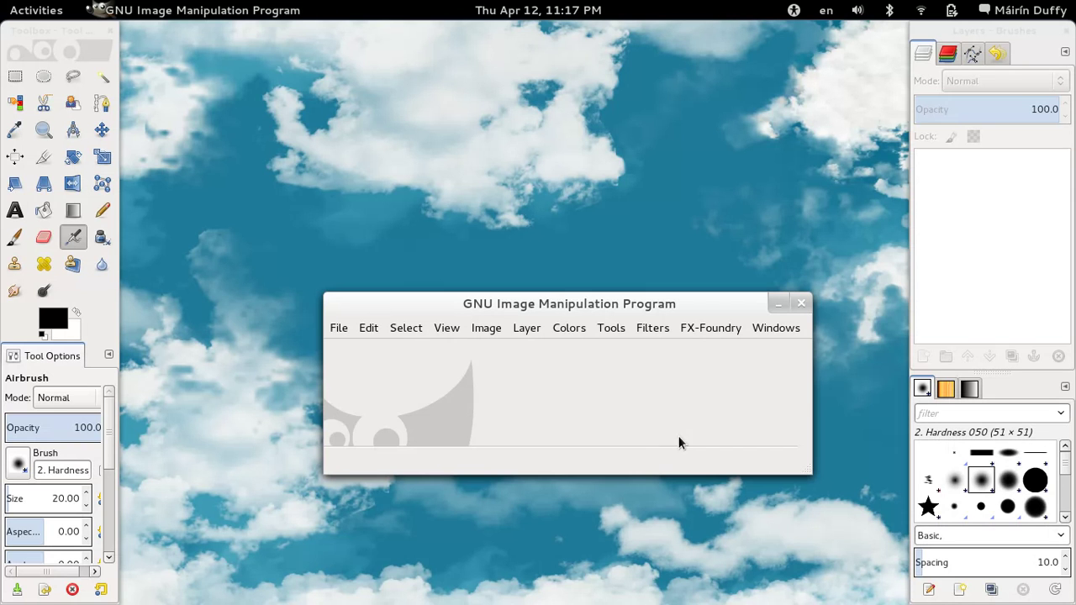
Switch GIMP to Single-Window Mode and maximize the combined window to full screen.
{"action": "mouse_move", "coordinate": [955, 38]}
{"action": "left_mouse_down"}
{"action": "mouse_move", "coordinate": [859, 88]}
{"action": "mouse_move", "coordinate": [948, 51]}
{"action": "mouse_move", "coordinate": [955, 33]}
{"action": "left_mouse_up"}
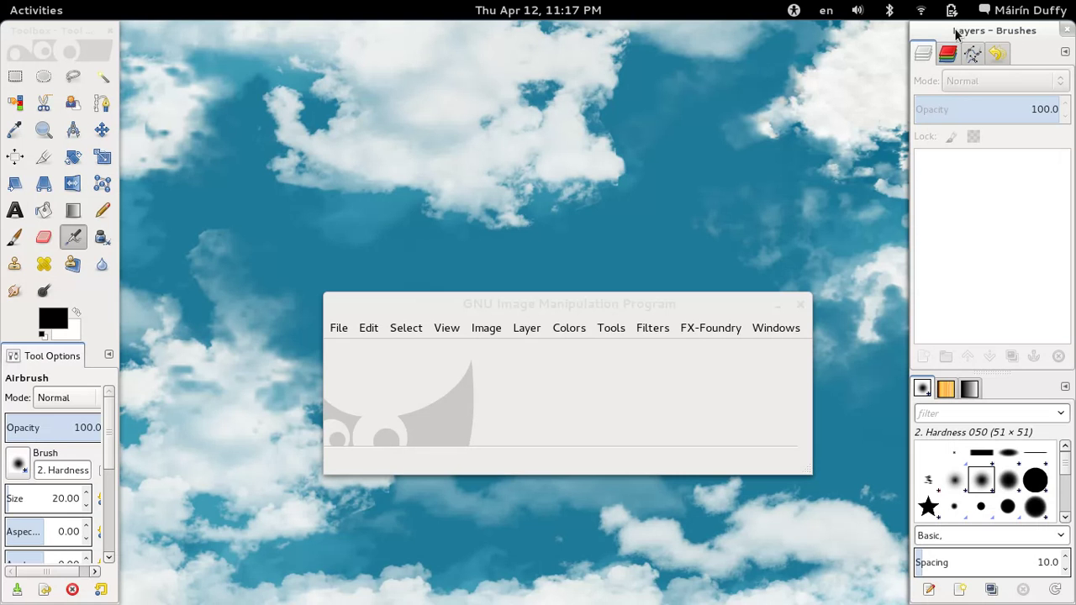
{"action": "left_click", "coordinate": [774, 339]}
{"action": "left_click", "coordinate": [773, 336]}
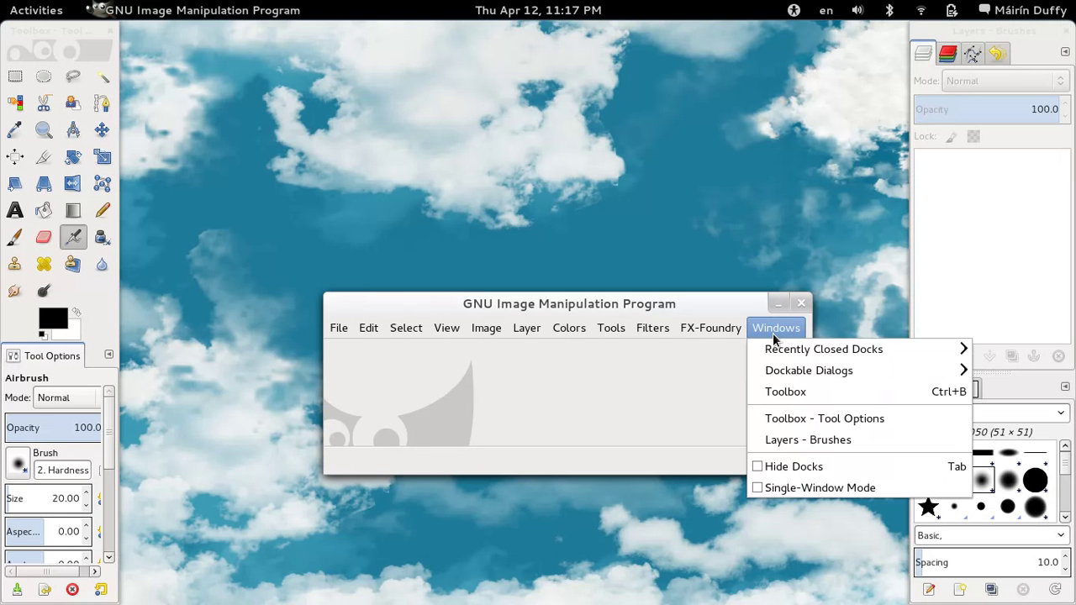
{"action": "left_click", "coordinate": [784, 488]}
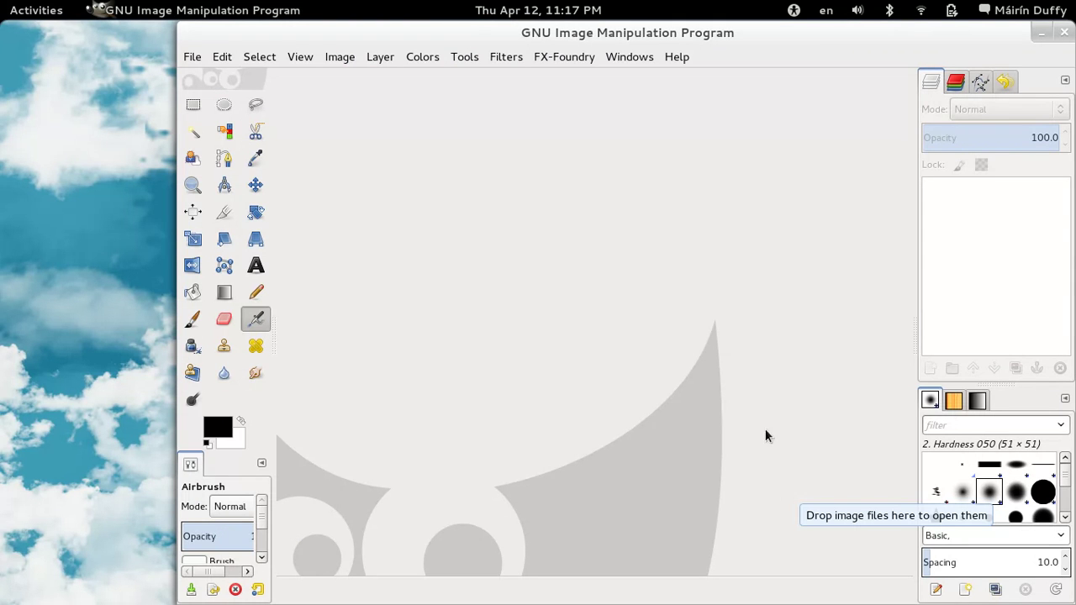
{"action": "double_click", "coordinate": [687, 38]}
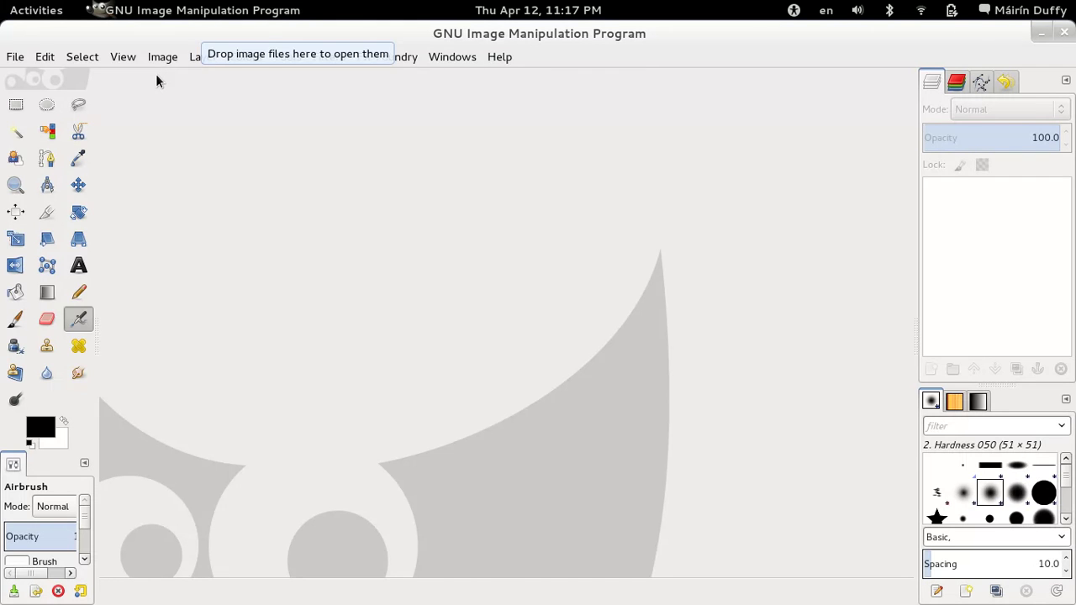
Set the interface theme to Small in Preferences and confirm with OK.
{"action": "left_click", "coordinate": [44, 55]}
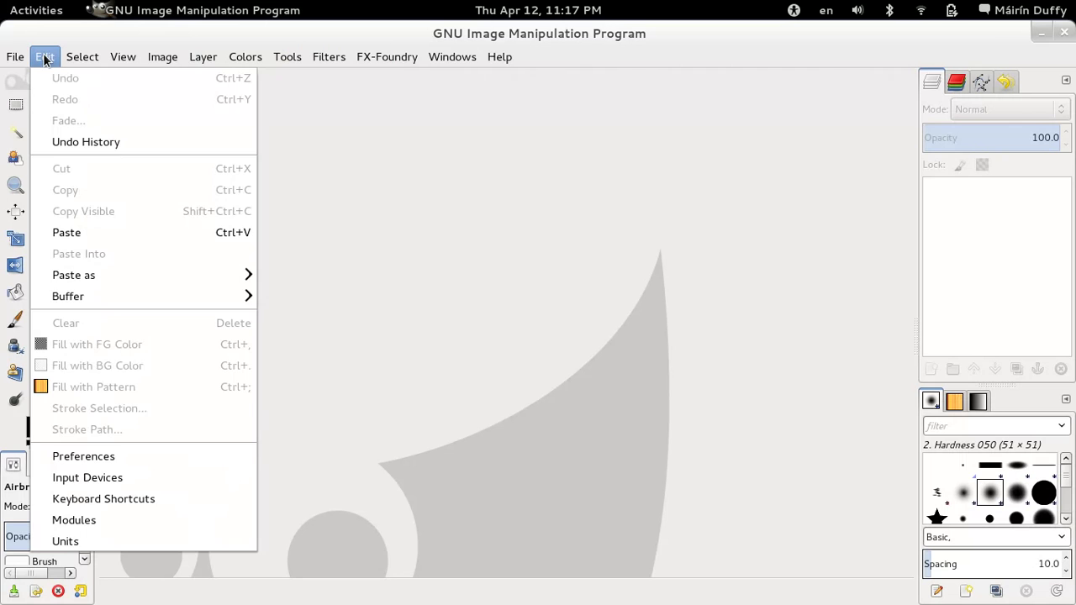
{"action": "left_click", "coordinate": [73, 456]}
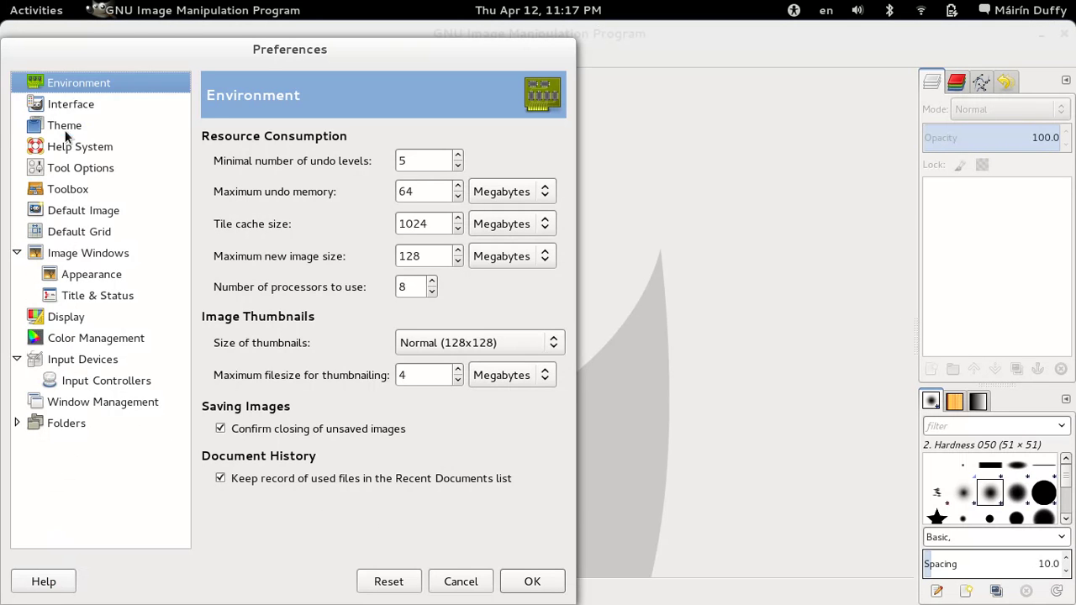
{"action": "left_click", "coordinate": [64, 128]}
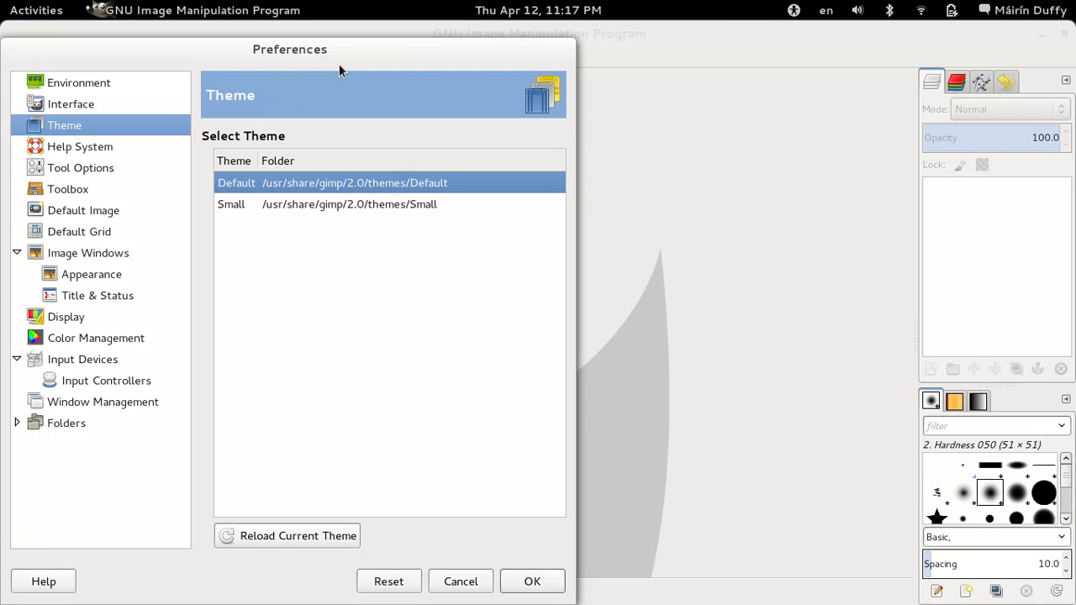
{"action": "left_click_drag", "start_coordinate": [338, 63], "coordinate": [546, 59]}
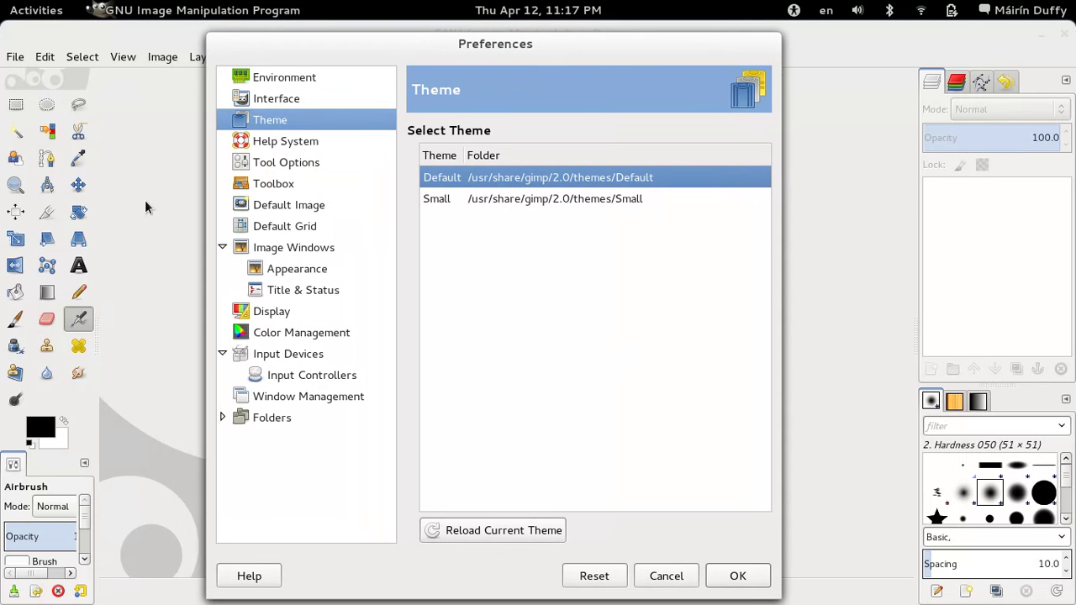
{"action": "left_click", "coordinate": [588, 202]}
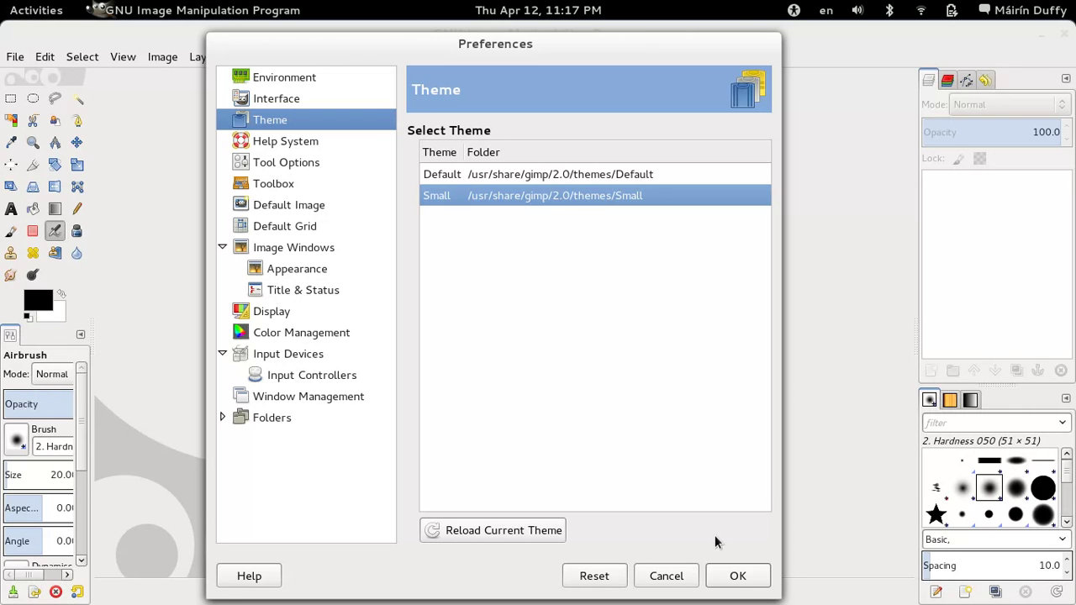
{"action": "left_click", "coordinate": [726, 578]}
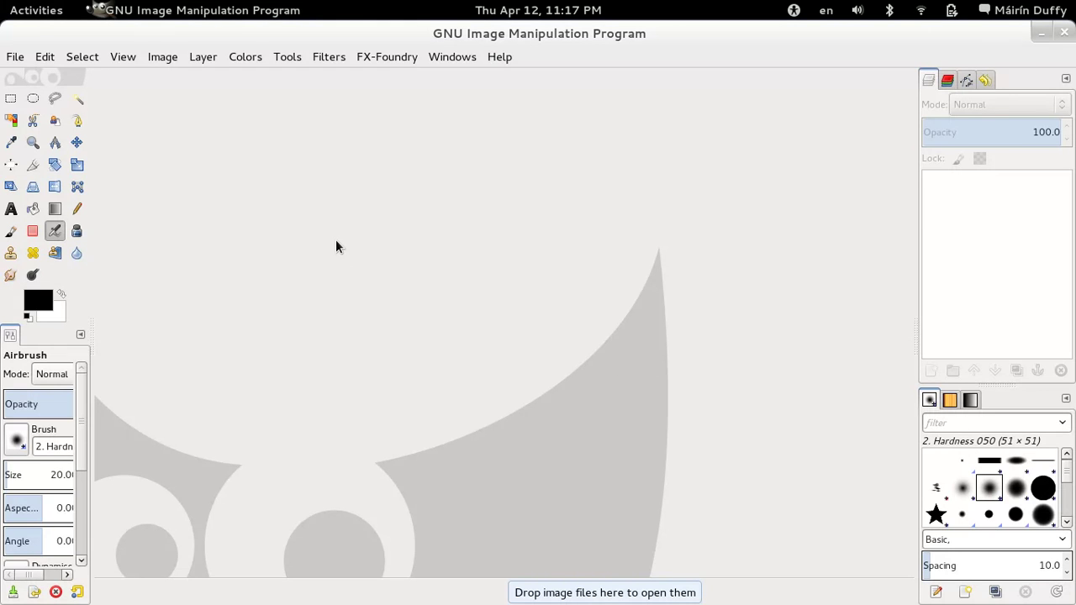
Create a new landscape image from the US-Letter (300ppi) template, 3300×2550 pixels.
{"action": "key", "text": "Tab"}
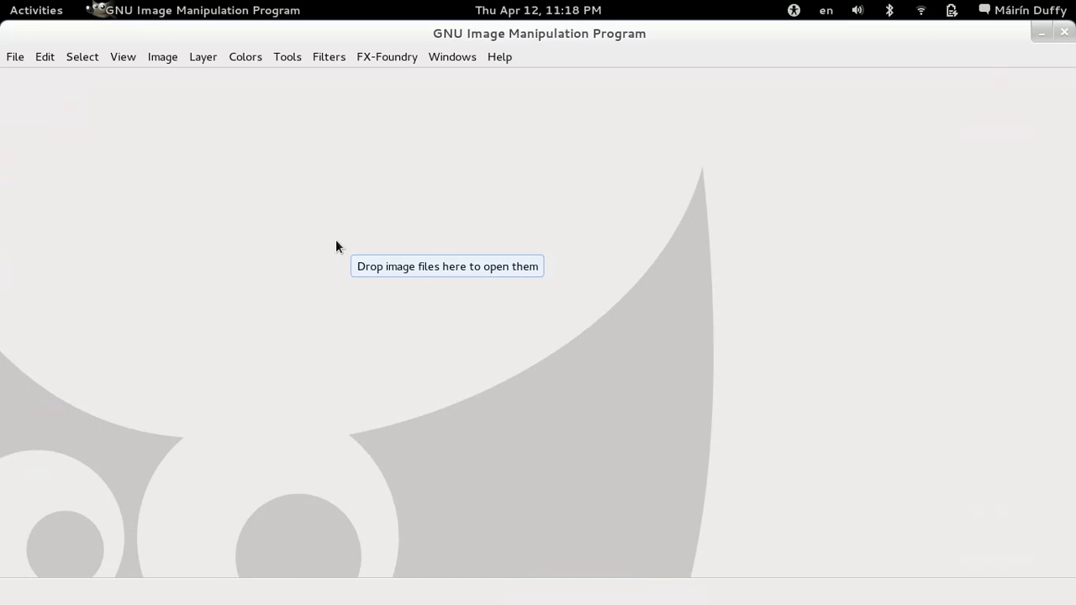
{"action": "key", "text": "Tab"}
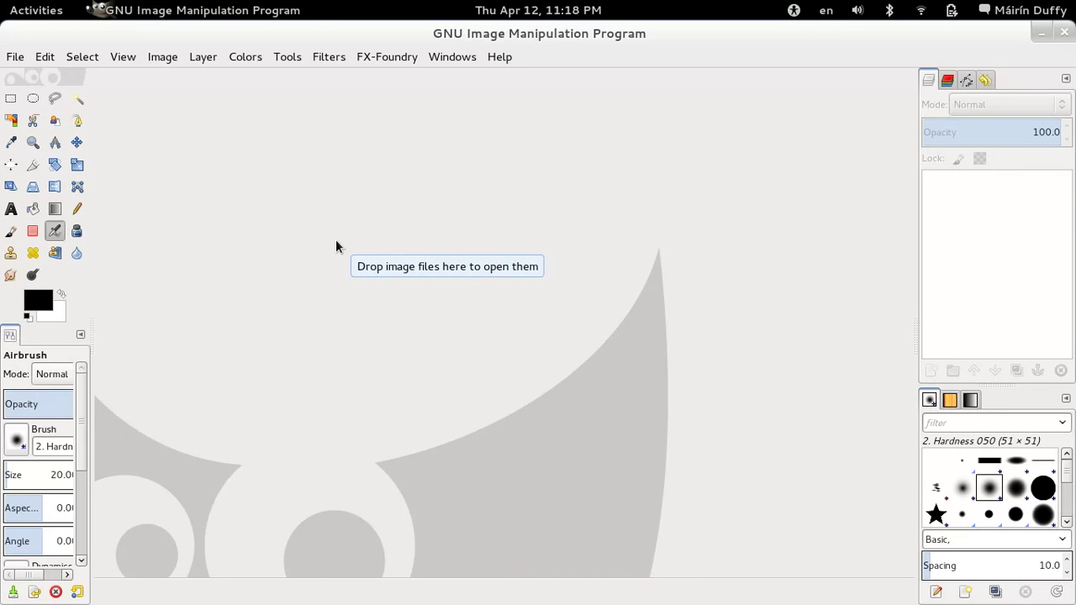
{"action": "left_click", "coordinate": [16, 56]}
{"action": "left_click", "coordinate": [35, 77]}
{"action": "left_click", "coordinate": [204, 76]}
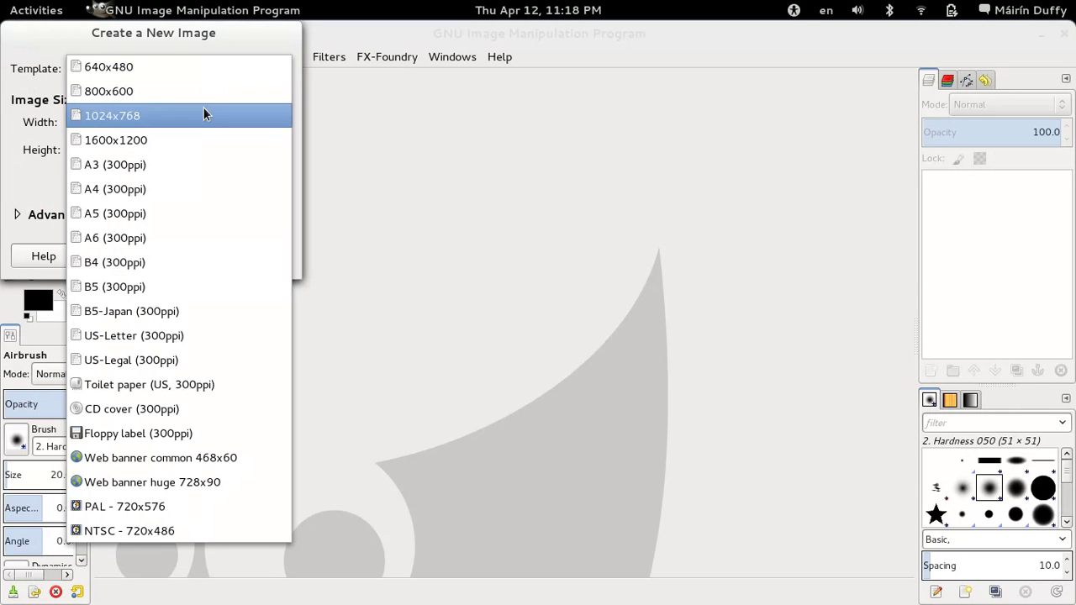
{"action": "left_click", "coordinate": [162, 344]}
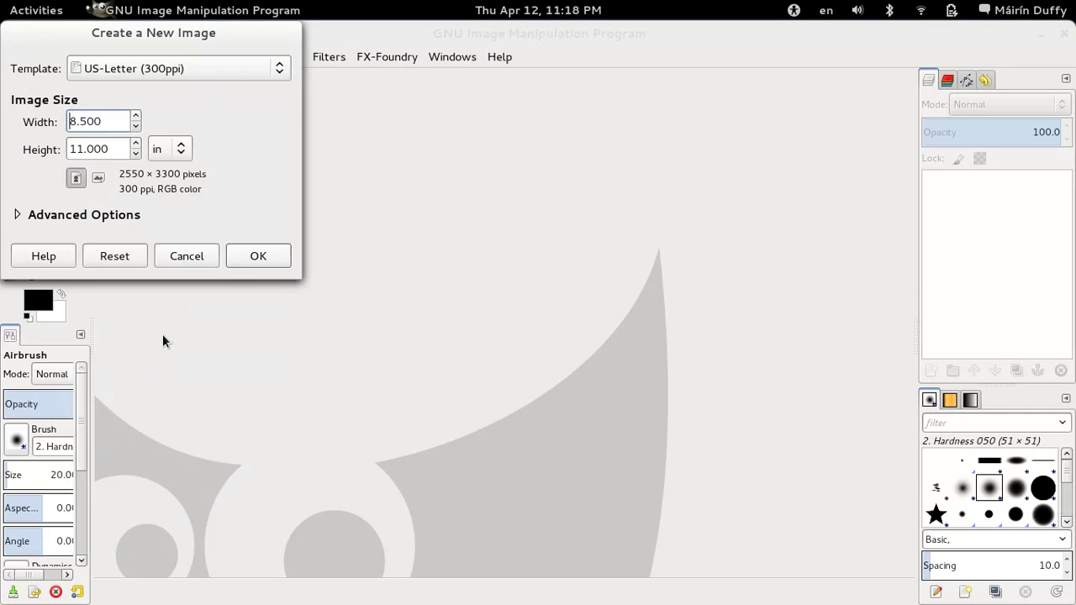
{"action": "left_click", "coordinate": [98, 178]}
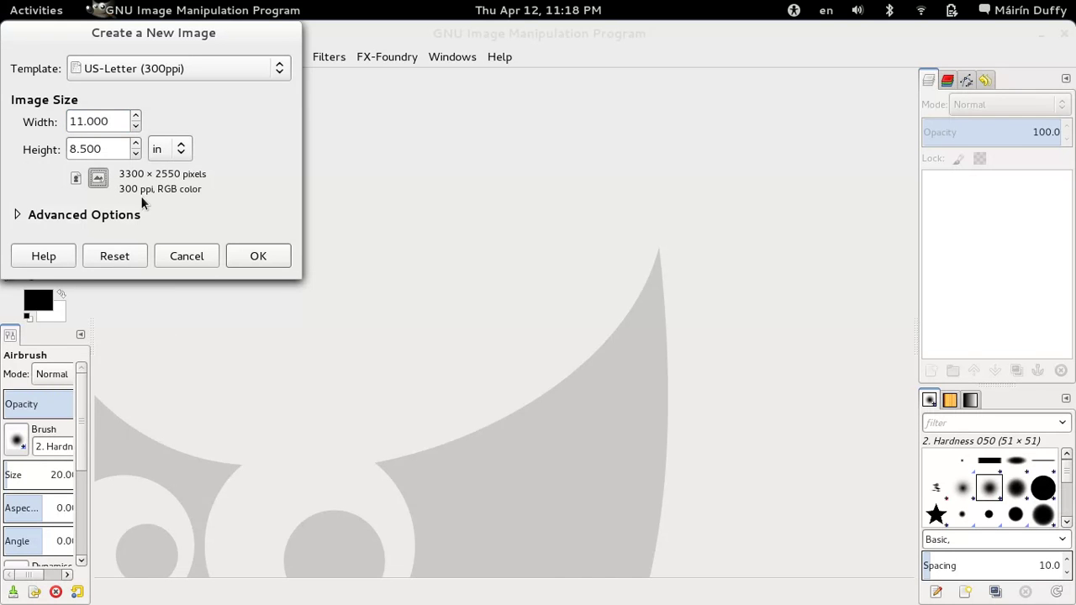
{"action": "left_click", "coordinate": [271, 255]}
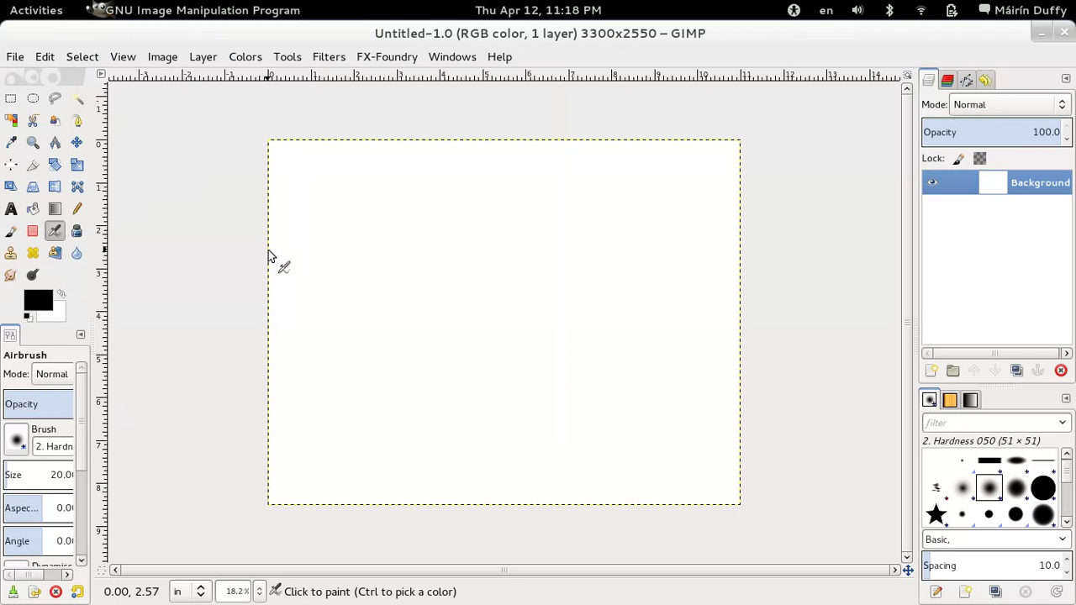
At 100% zoom, paint a dark dot and a soft black airbrush squiggle across the canvas centre.
{"action": "key", "text": "1"}
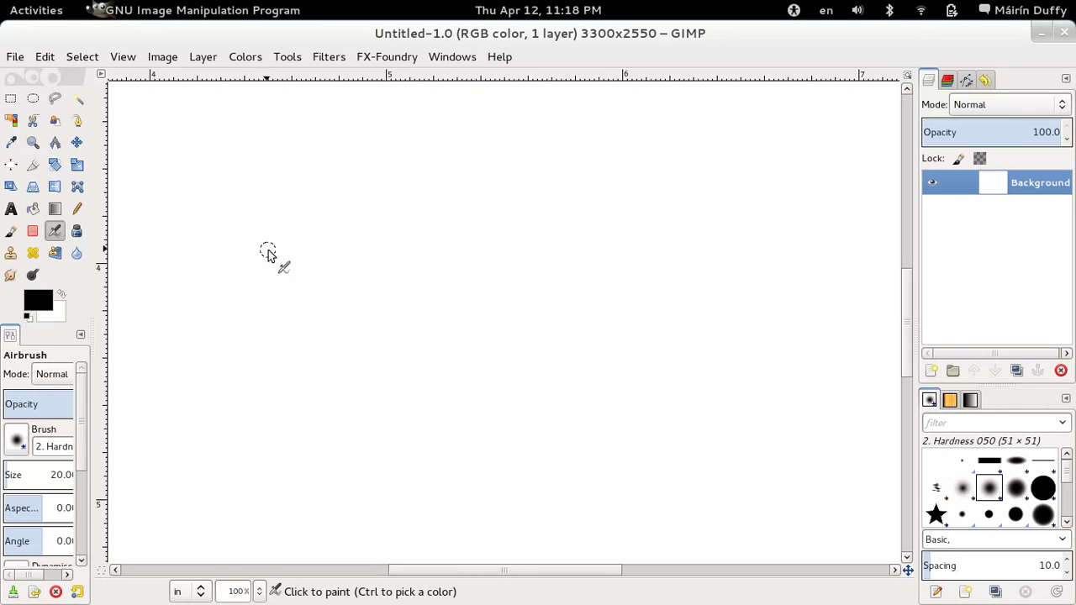
{"action": "left_click_drag", "start_coordinate": [96, 328], "coordinate": [148, 338]}
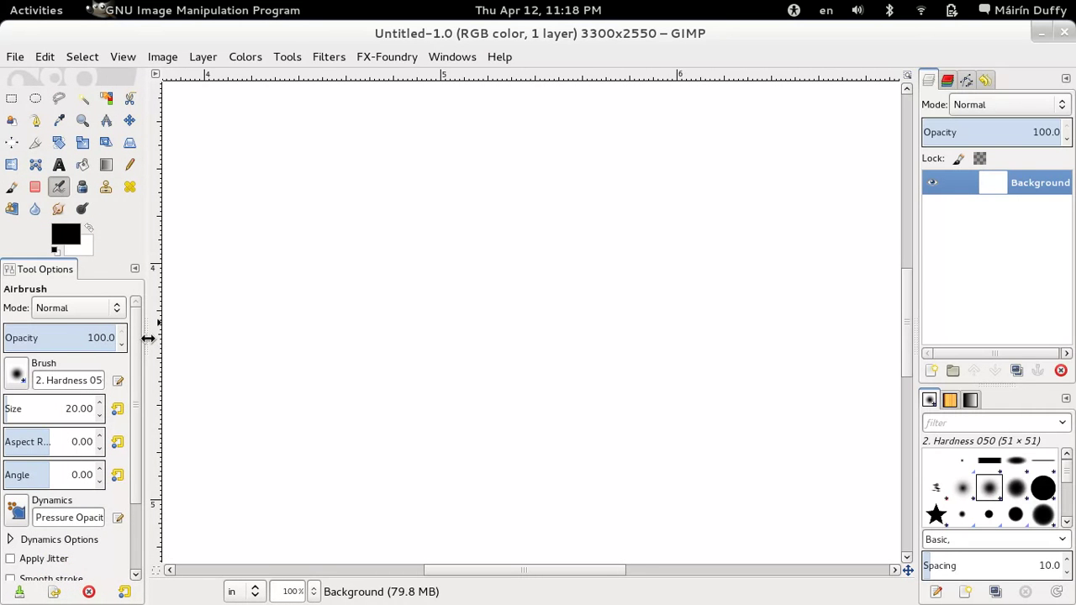
{"action": "key", "text": "Tab"}
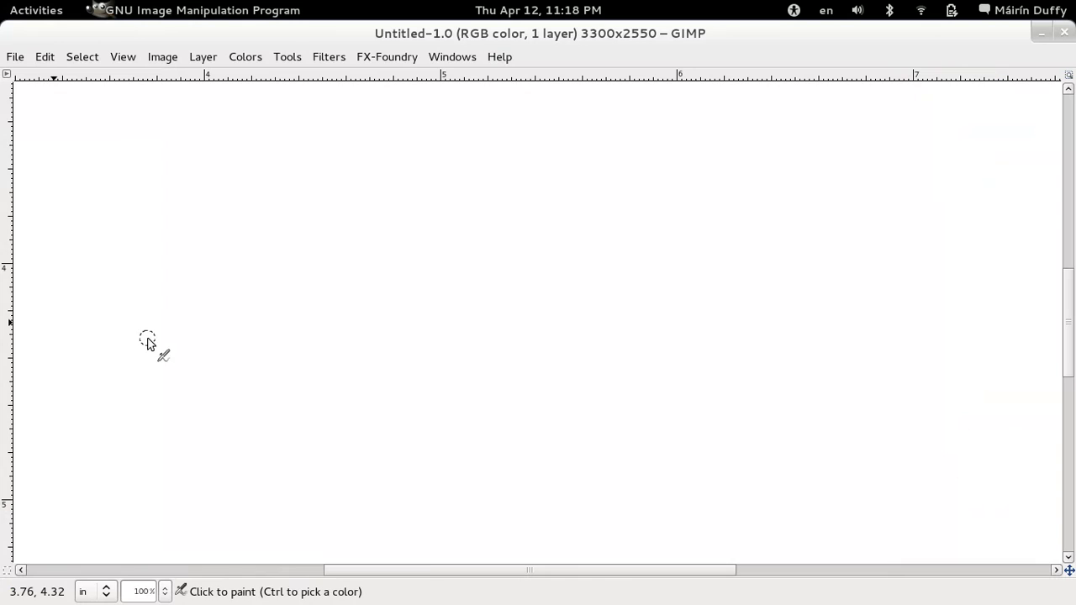
{"action": "left_click", "coordinate": [547, 319]}
{"action": "mouse_move", "coordinate": [577, 336]}
{"action": "left_mouse_down"}
{"action": "mouse_move", "coordinate": [647, 299]}
{"action": "mouse_move", "coordinate": [710, 288]}
{"action": "mouse_move", "coordinate": [781, 238]}
{"action": "left_mouse_up"}
{"action": "key", "text": "Tab"}
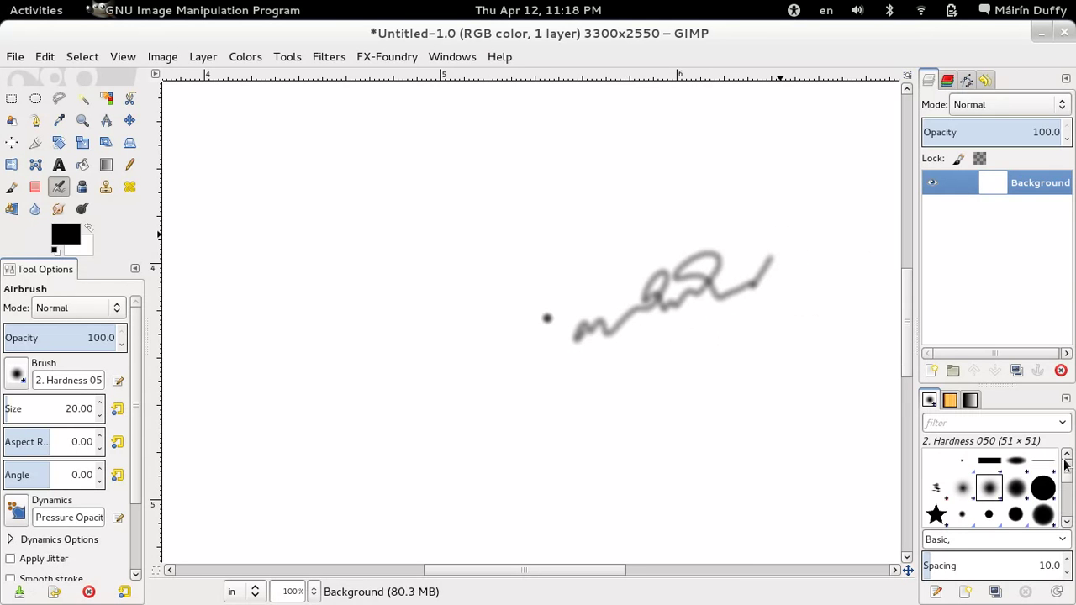
Pick the Charcoal 58 brush and paint a grey charcoal stroke below the squiggle.
{"action": "scroll", "coordinate": [1070, 473], "scroll_direction": "down", "scroll_amount": 1}
{"action": "scroll", "coordinate": [1071, 473], "scroll_direction": "down", "scroll_amount": 5}
{"action": "left_click", "coordinate": [1015, 484]}
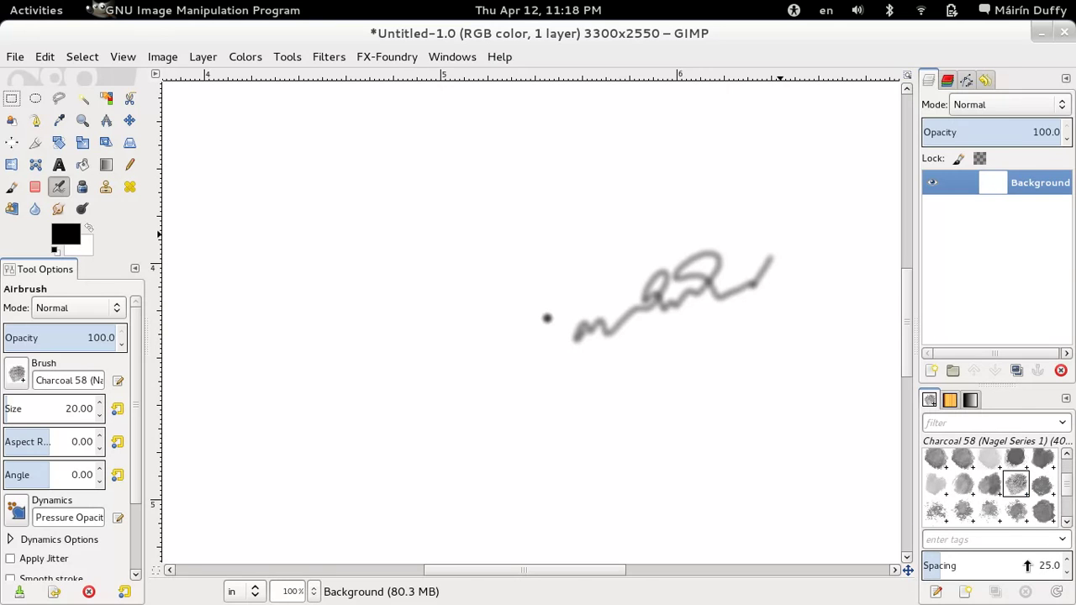
{"action": "mouse_move", "coordinate": [515, 402]}
{"action": "left_mouse_down"}
{"action": "mouse_move", "coordinate": [574, 412]}
{"action": "mouse_move", "coordinate": [728, 353]}
{"action": "mouse_move", "coordinate": [843, 348]}
{"action": "mouse_move", "coordinate": [922, 314]}
{"action": "left_mouse_up"}
{"action": "key", "text": "Tab"}
{"action": "key", "text": "Tab"}
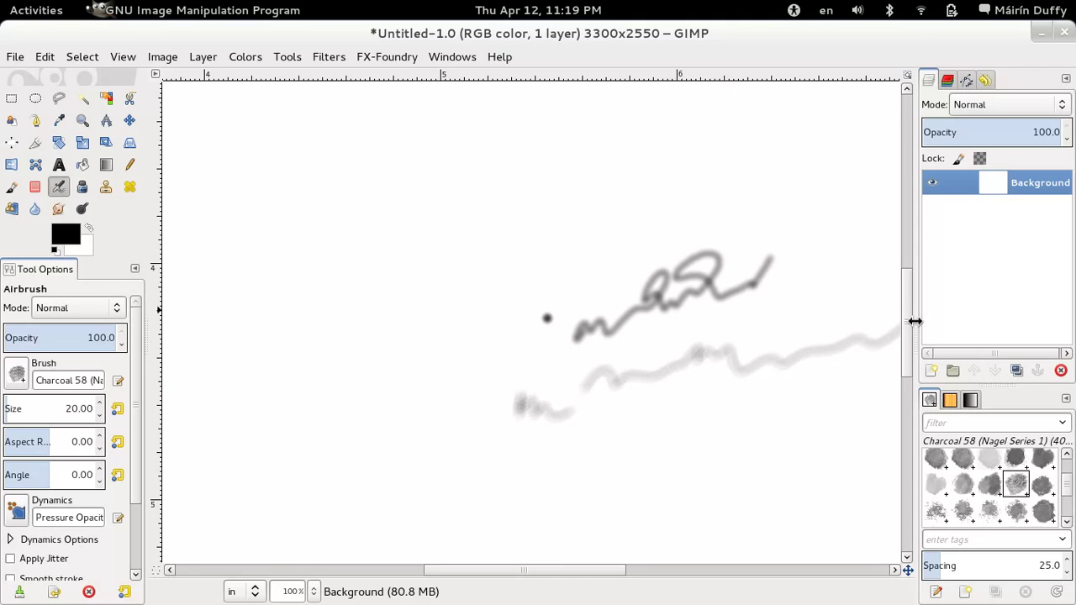
Widen the right-hand brushes panel and bring up the Windows > Dockable Dialogs list.
{"action": "left_click_drag", "start_coordinate": [920, 311], "coordinate": [841, 330]}
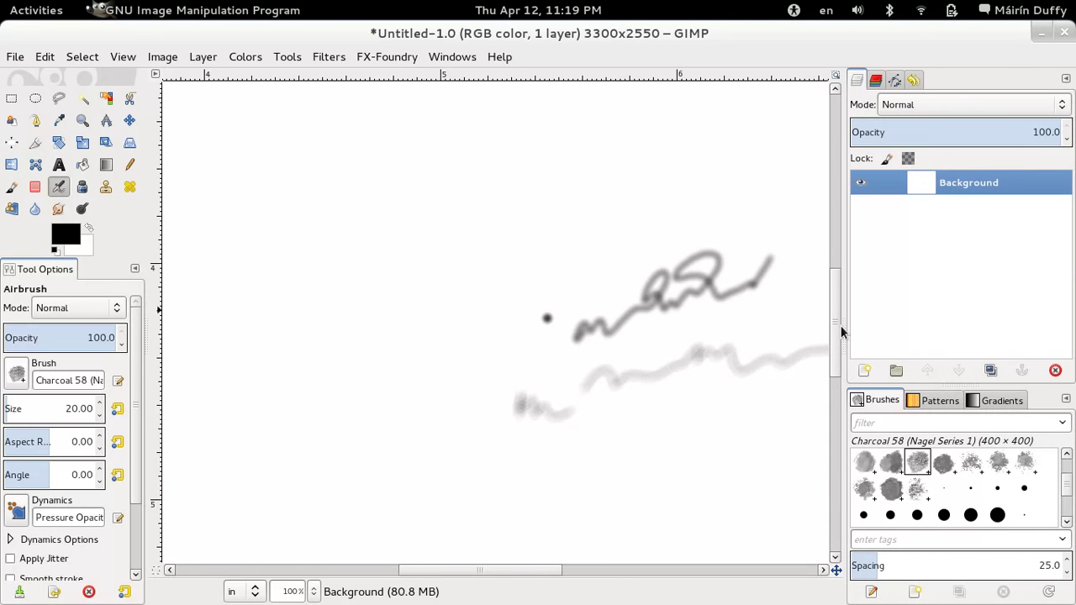
{"action": "key", "text": "Tab"}
{"action": "key", "text": "Tab"}
{"action": "key", "text": "Tab"}
{"action": "key", "text": "Tab"}
{"action": "key", "text": "Tab"}
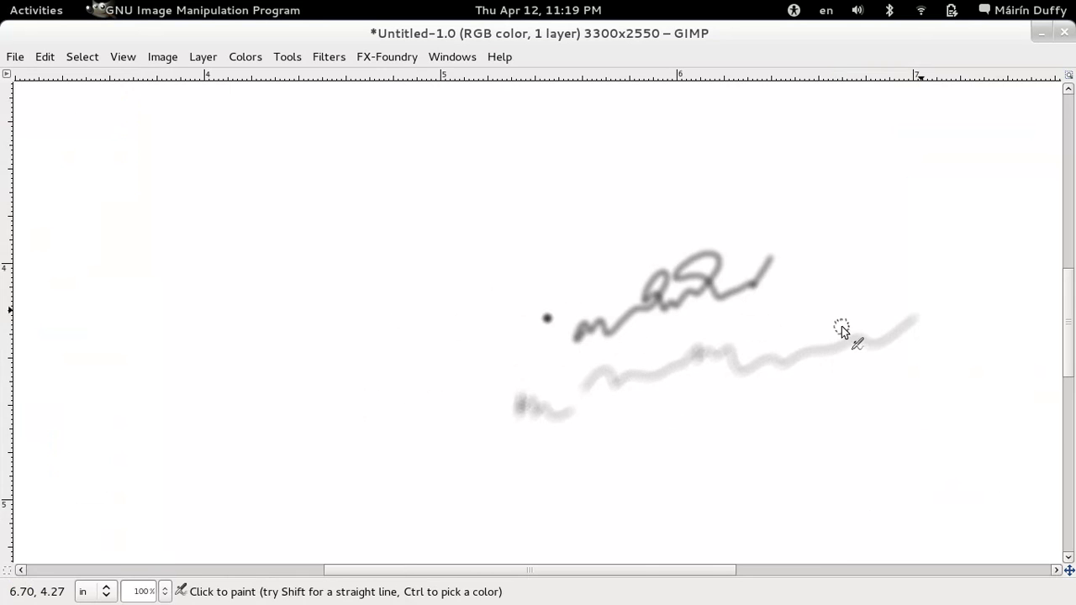
{"action": "key", "text": "Tab"}
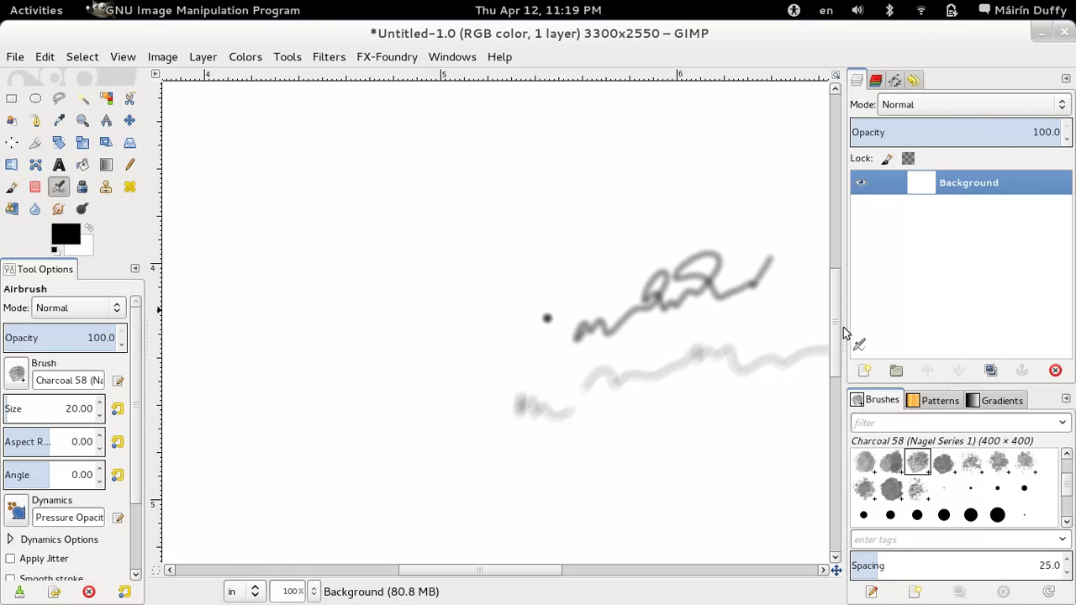
{"action": "left_click", "coordinate": [453, 58]}
{"action": "mouse_move", "coordinate": [492, 102]}
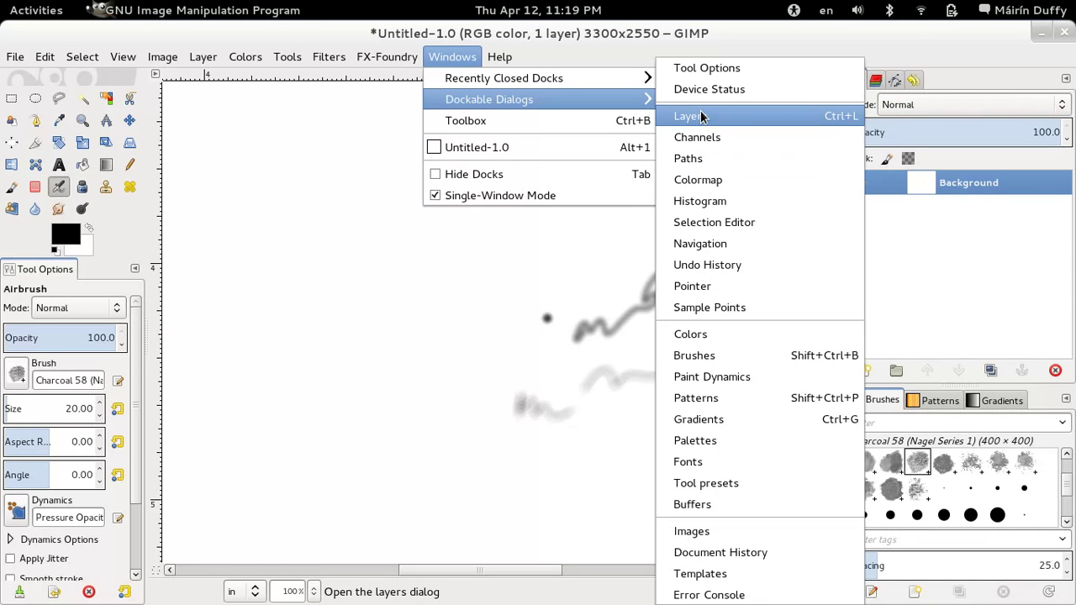
Add the Navigation dialog and dock it in the upper dock's tab bar beside Undo.
{"action": "left_click", "coordinate": [705, 243]}
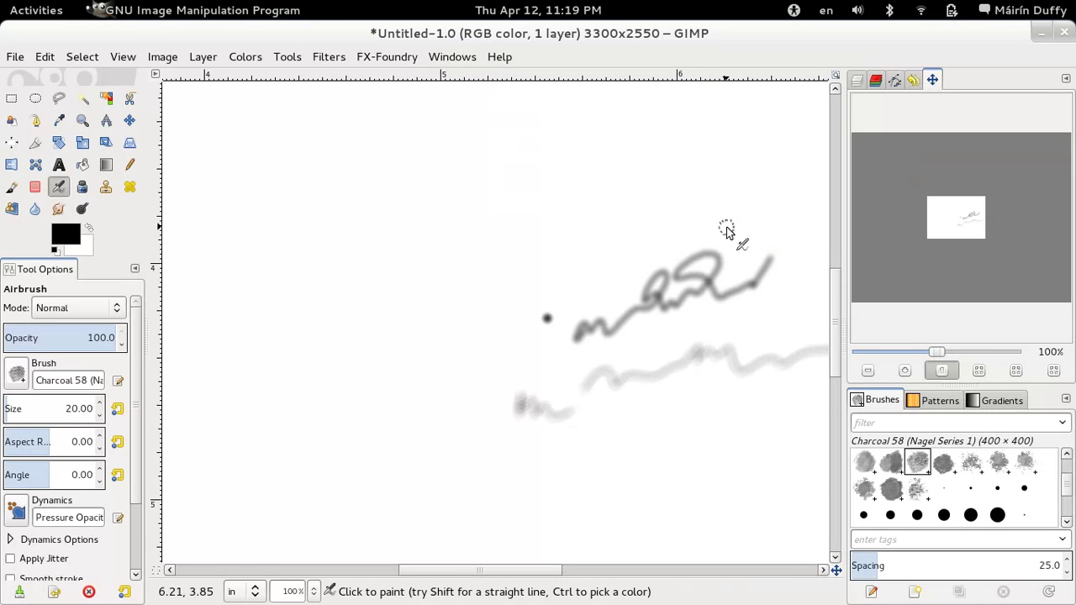
{"action": "key", "text": "Tab"}
{"action": "key", "text": "Tab"}
{"action": "key", "text": "Tab"}
{"action": "key", "text": "Tab"}
{"action": "key", "text": "Tab"}
{"action": "key", "text": "Tab"}
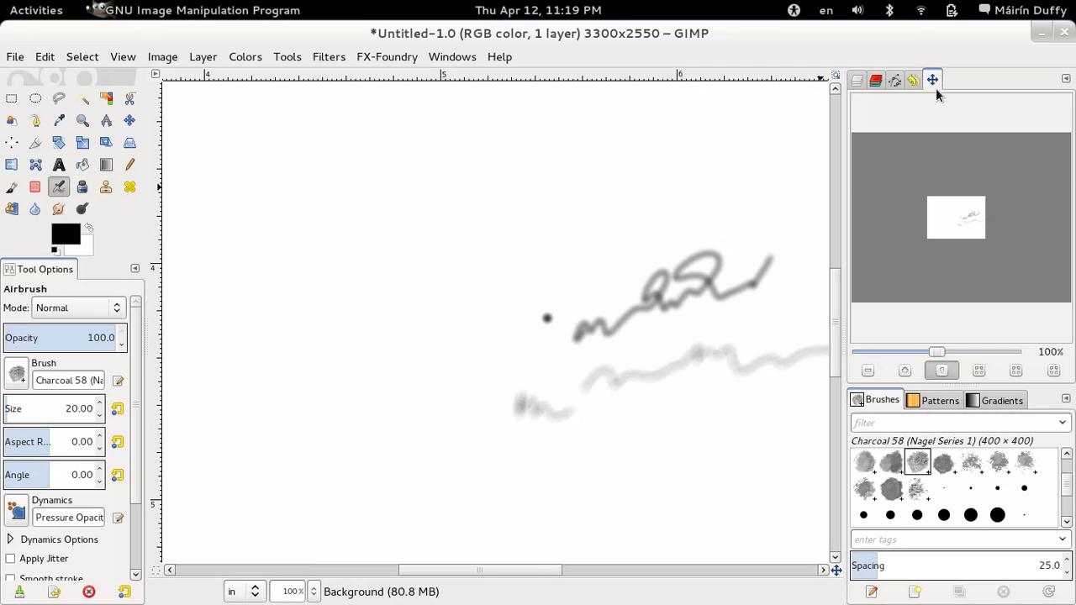
{"action": "mouse_move", "coordinate": [932, 79]}
{"action": "left_mouse_down"}
{"action": "mouse_move", "coordinate": [942, 201]}
{"action": "mouse_move", "coordinate": [1013, 400]}
{"action": "mouse_move", "coordinate": [1034, 404]}
{"action": "left_mouse_up"}
{"action": "left_click", "coordinate": [980, 84]}
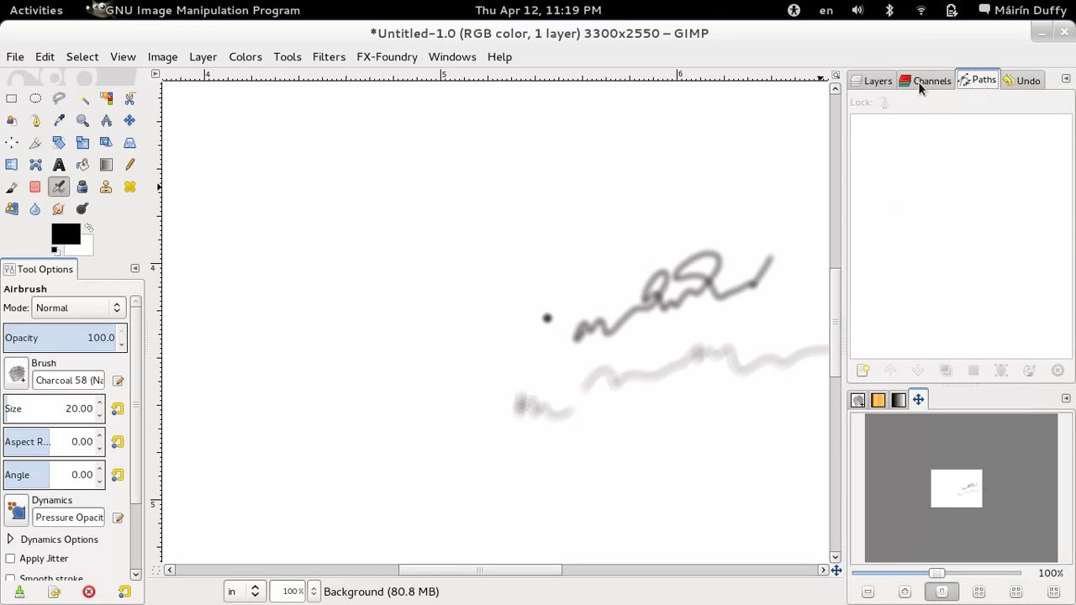
{"action": "left_click", "coordinate": [887, 83]}
{"action": "left_click_drag", "start_coordinate": [918, 400], "coordinate": [954, 86]}
{"action": "mouse_move", "coordinate": [875, 81]}
{"action": "left_mouse_down"}
{"action": "mouse_move", "coordinate": [892, 166]}
{"action": "mouse_move", "coordinate": [1007, 410]}
{"action": "mouse_move", "coordinate": [1038, 403]}
{"action": "left_mouse_up"}
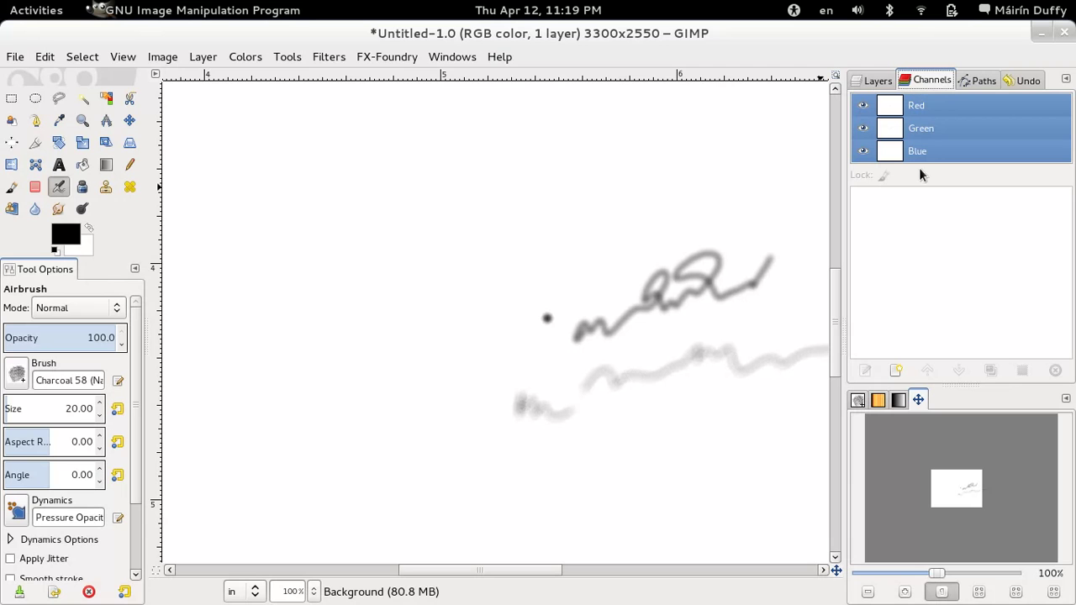
{"action": "left_click_drag", "start_coordinate": [919, 400], "coordinate": [1024, 82]}
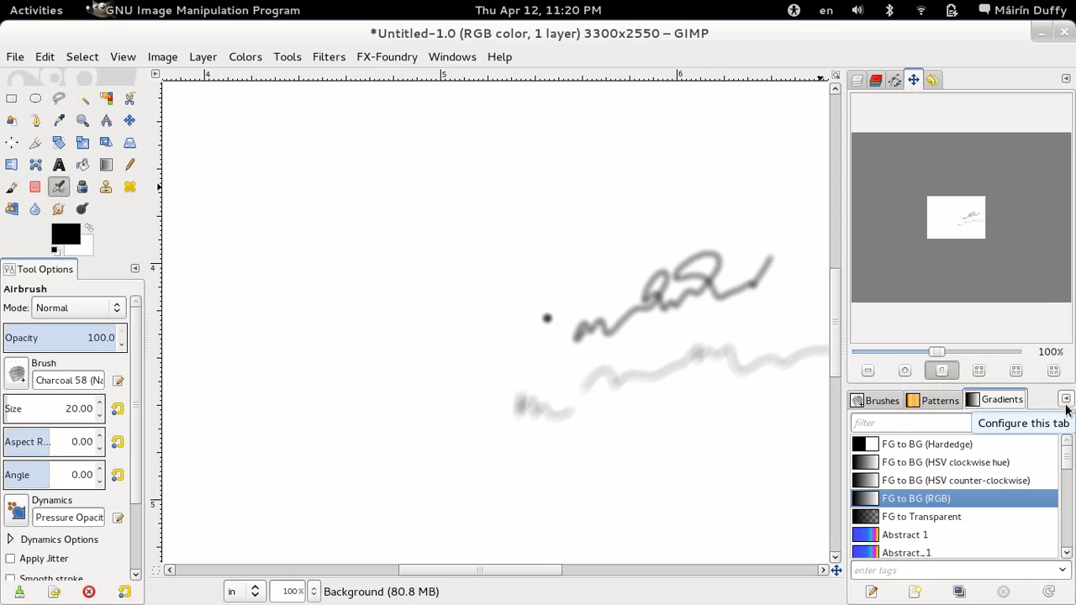
Set the Gradients dock tab style to Icon & Text, after briefly trying Icon only.
{"action": "left_click", "coordinate": [1066, 400]}
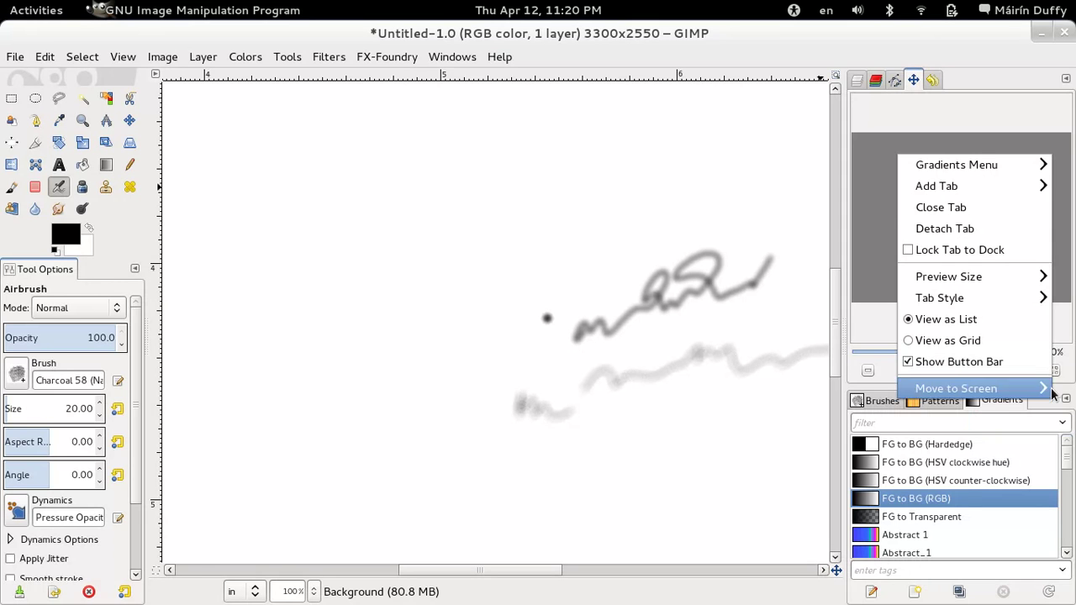
{"action": "mouse_move", "coordinate": [975, 162]}
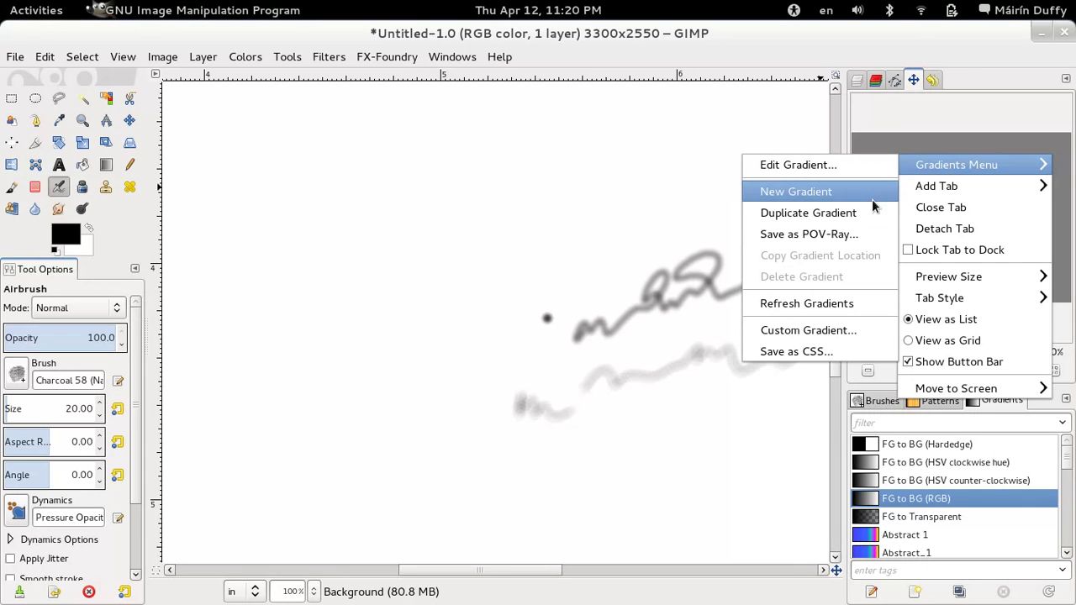
{"action": "mouse_move", "coordinate": [919, 188]}
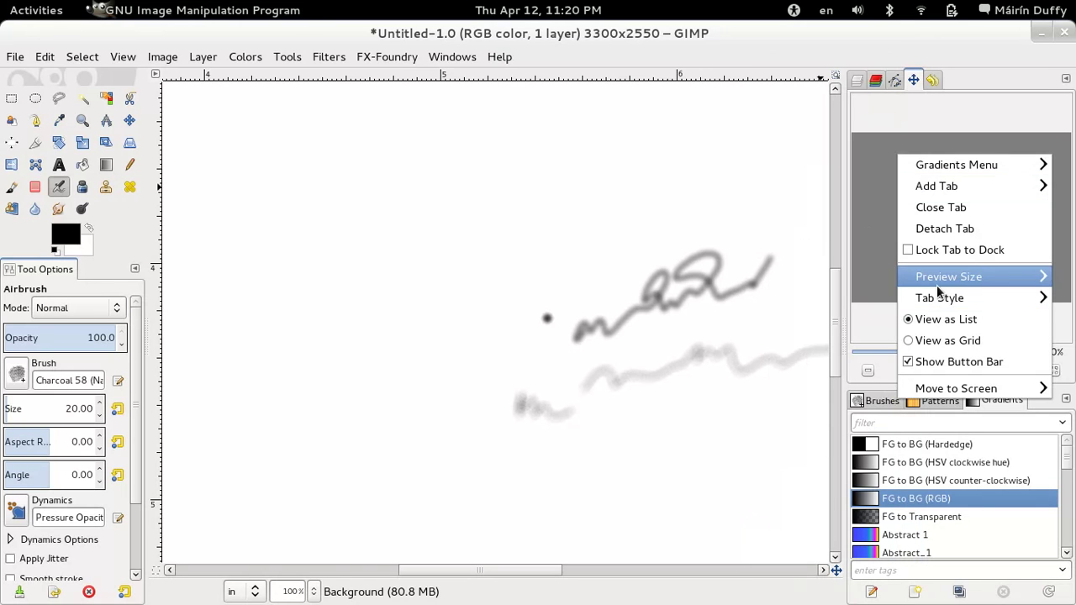
{"action": "mouse_move", "coordinate": [938, 297]}
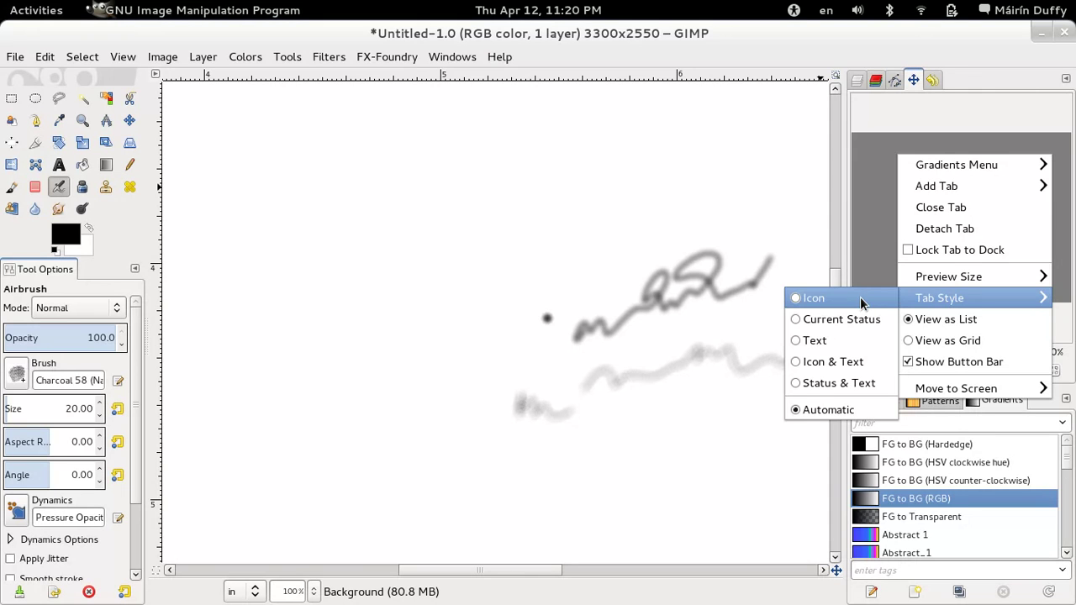
{"action": "left_click", "coordinate": [832, 361]}
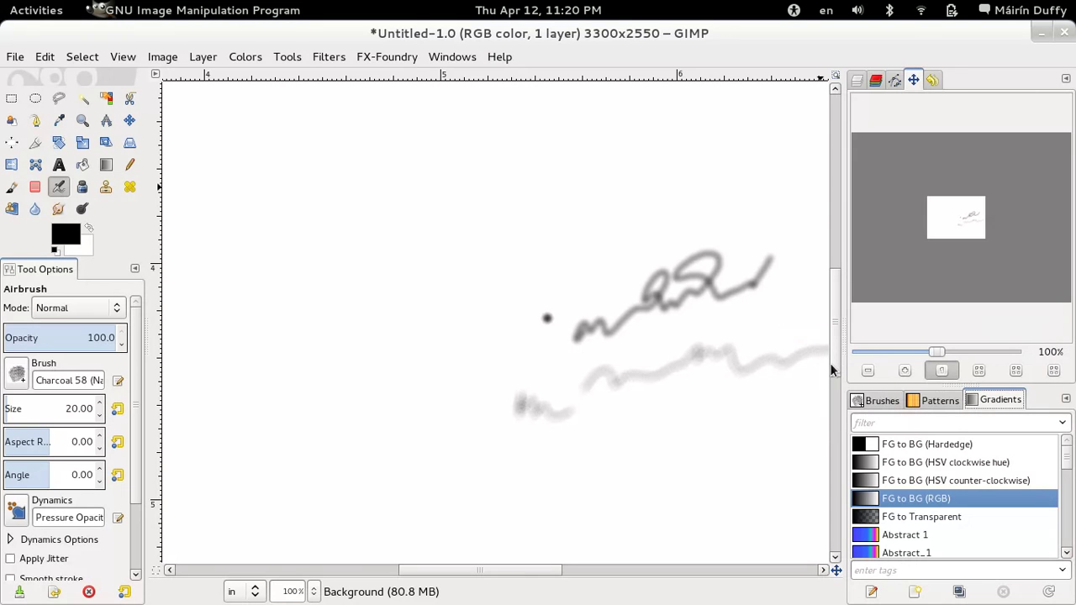
{"action": "left_click", "coordinate": [1066, 399]}
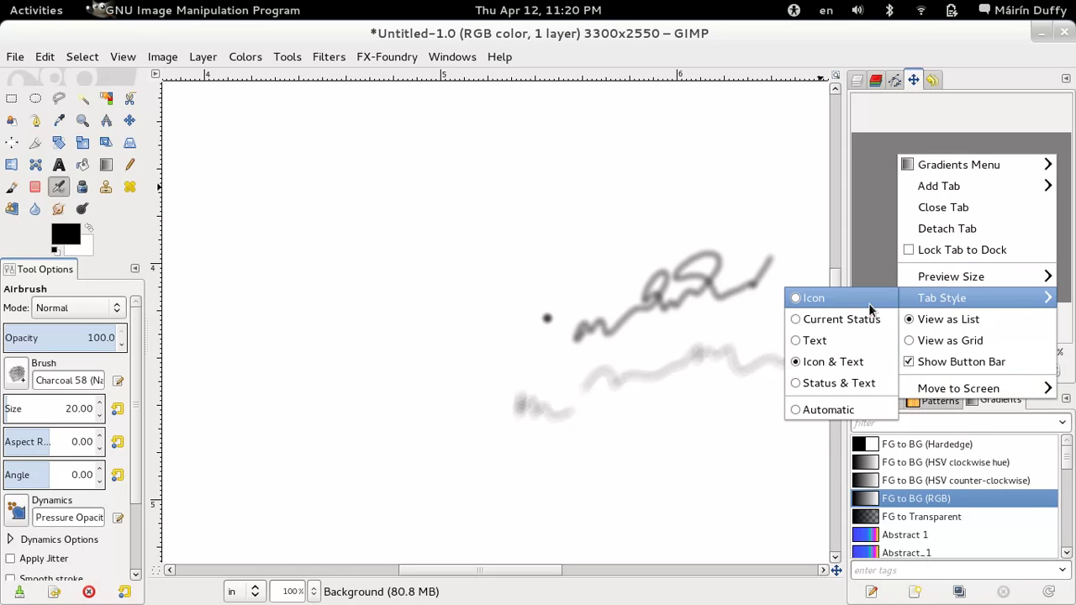
{"action": "left_click", "coordinate": [870, 304]}
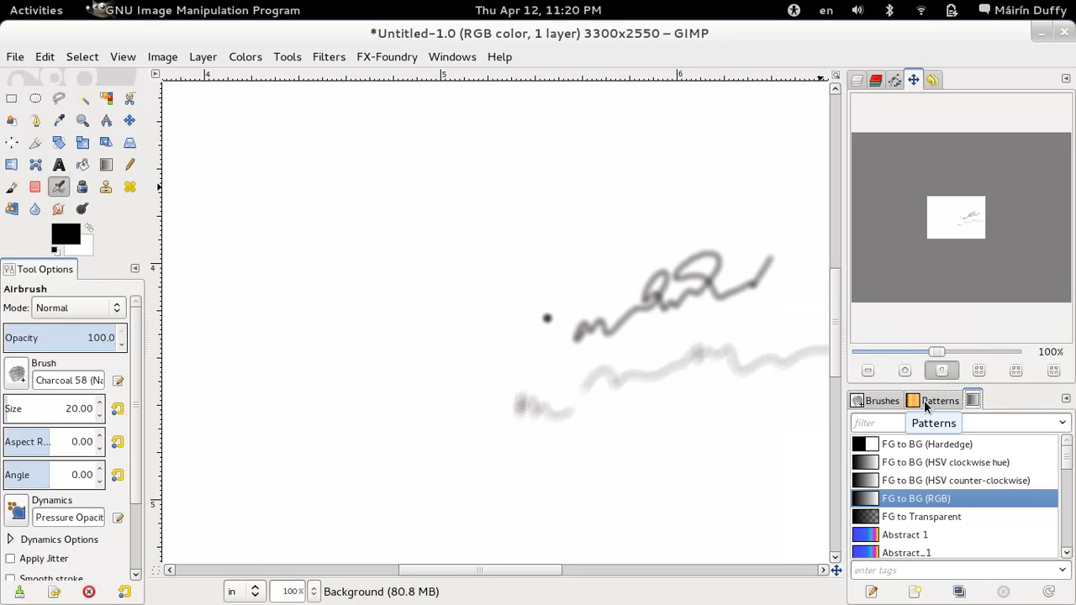
{"action": "left_click", "coordinate": [1066, 398]}
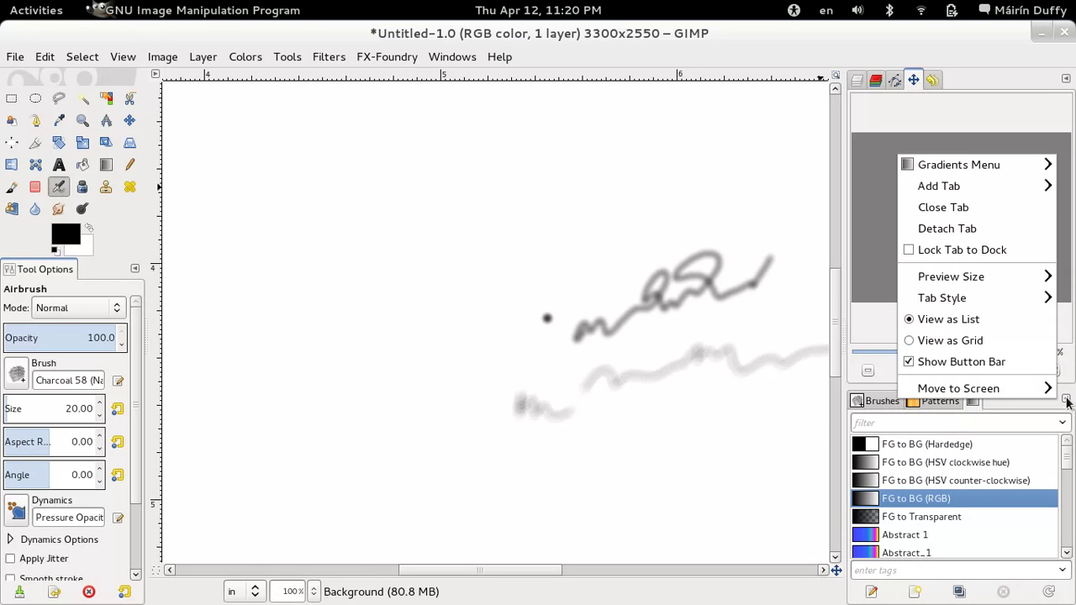
{"action": "mouse_move", "coordinate": [966, 300]}
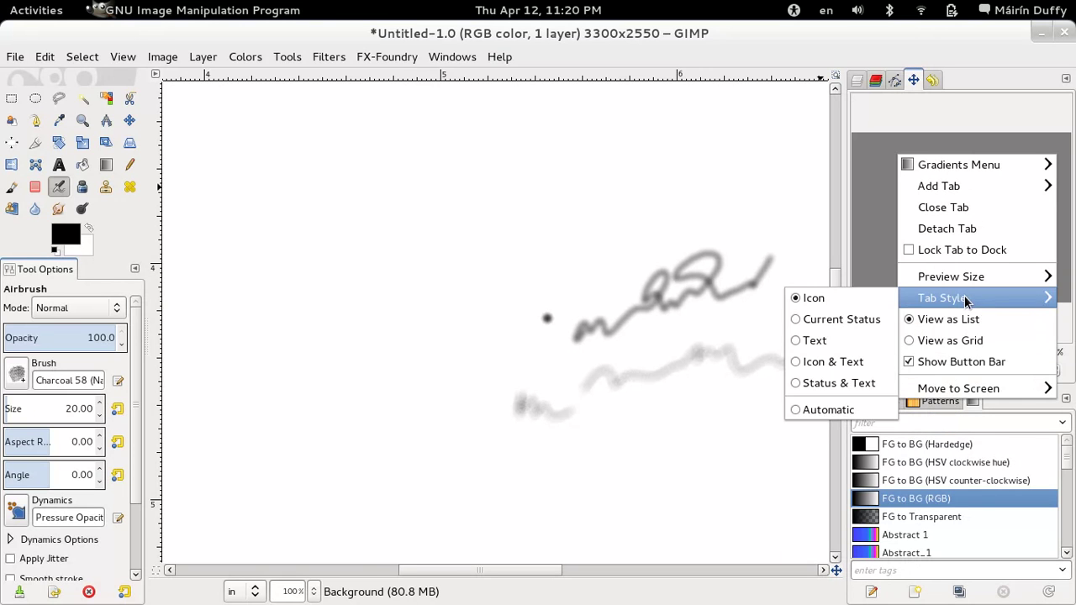
{"action": "left_click", "coordinate": [842, 363]}
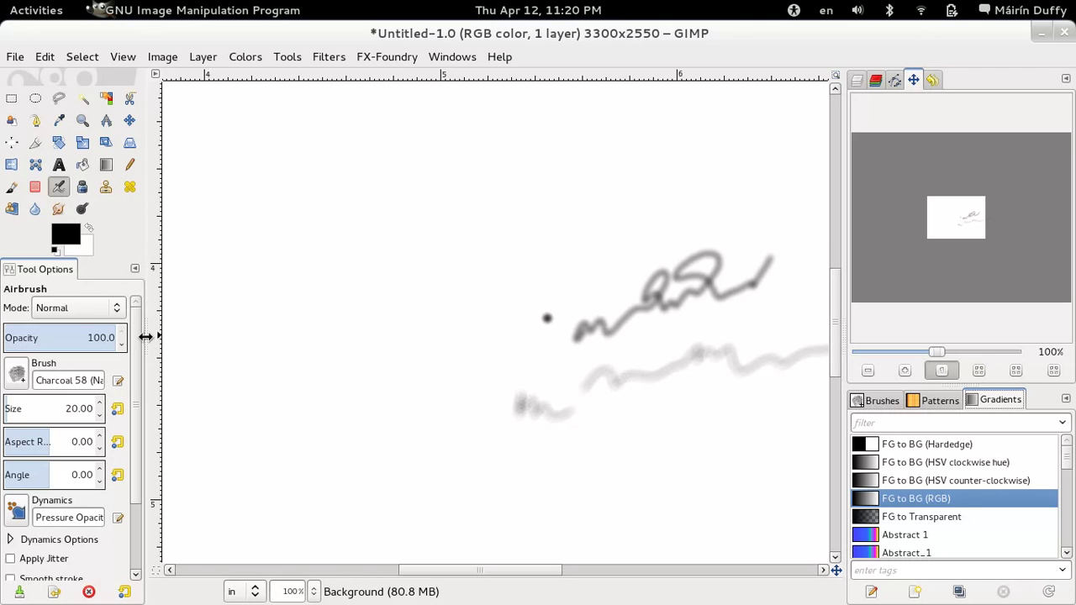
Dock Tool Options under Layers on the right, narrow the toolbox, and make the options panel taller.
{"action": "left_click_drag", "start_coordinate": [146, 336], "coordinate": [193, 343]}
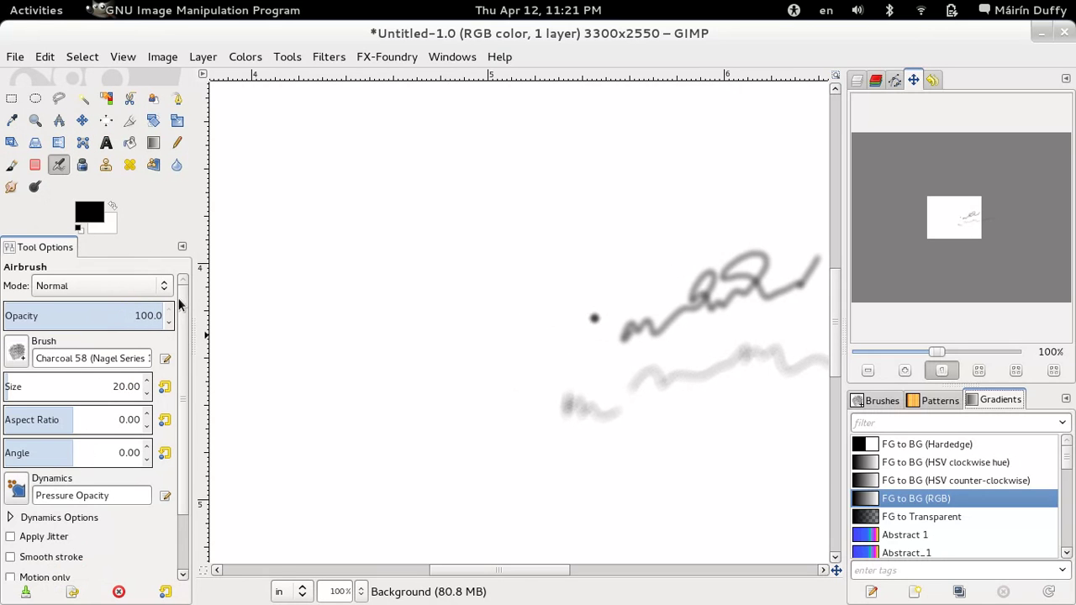
{"action": "left_click_drag", "start_coordinate": [34, 246], "coordinate": [1042, 403]}
{"action": "left_click", "coordinate": [856, 81]}
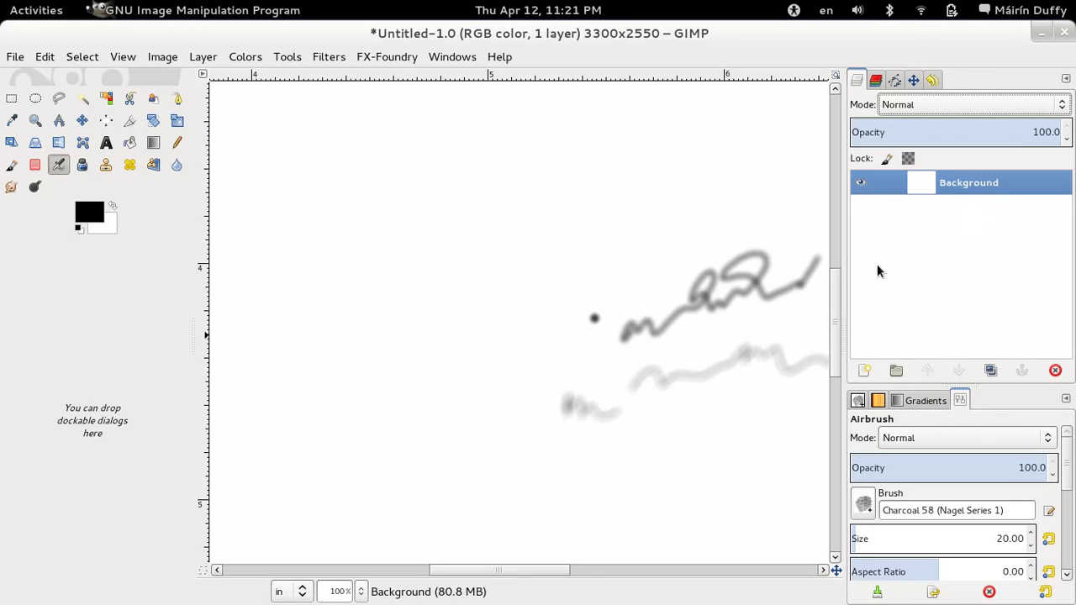
{"action": "key", "text": "r"}
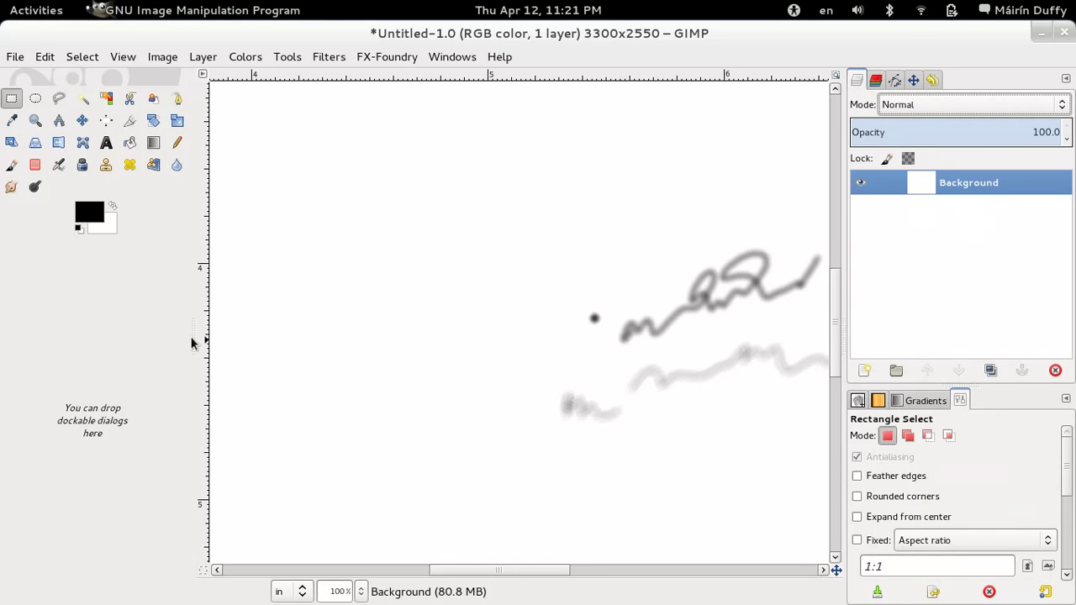
{"action": "left_click_drag", "start_coordinate": [193, 342], "coordinate": [65, 348]}
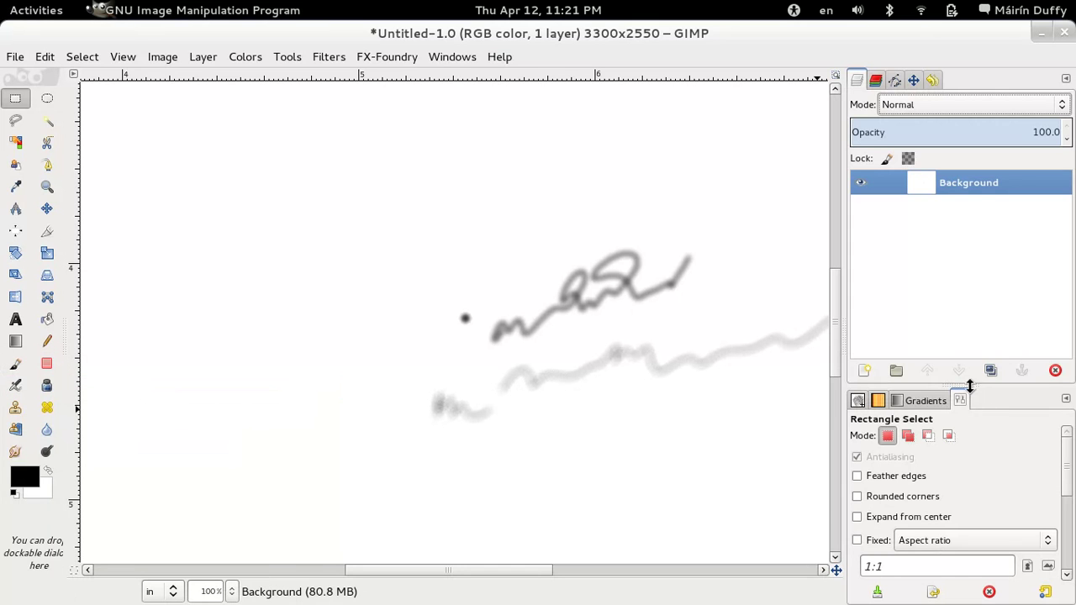
{"action": "left_click_drag", "start_coordinate": [969, 385], "coordinate": [966, 323]}
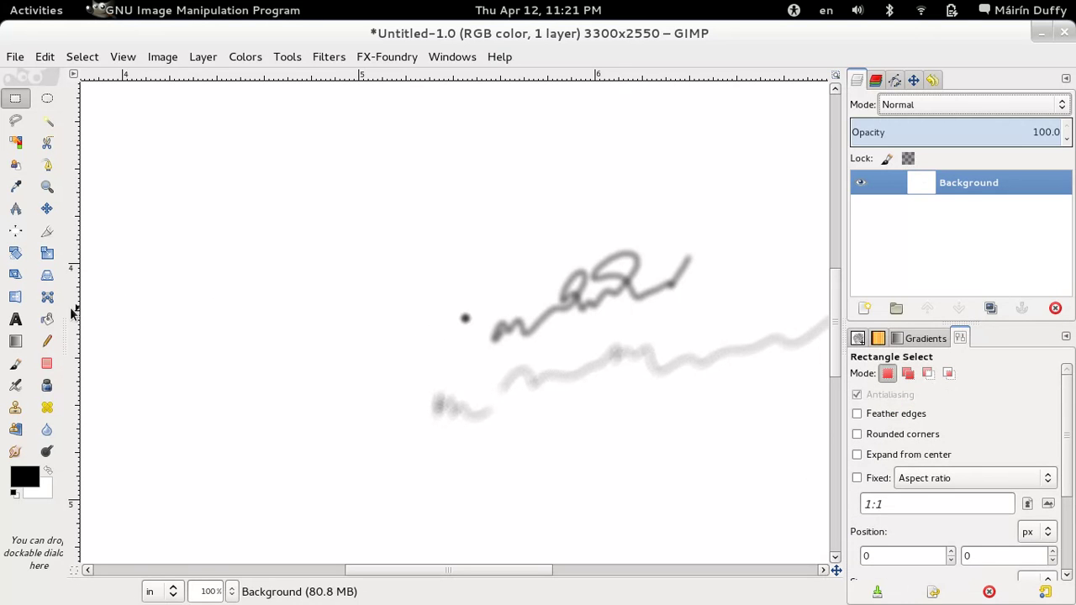
Switch from the Text tool to the Paintbrush, ready with Charcoal 58 at size 20.
{"action": "left_click", "coordinate": [15, 320]}
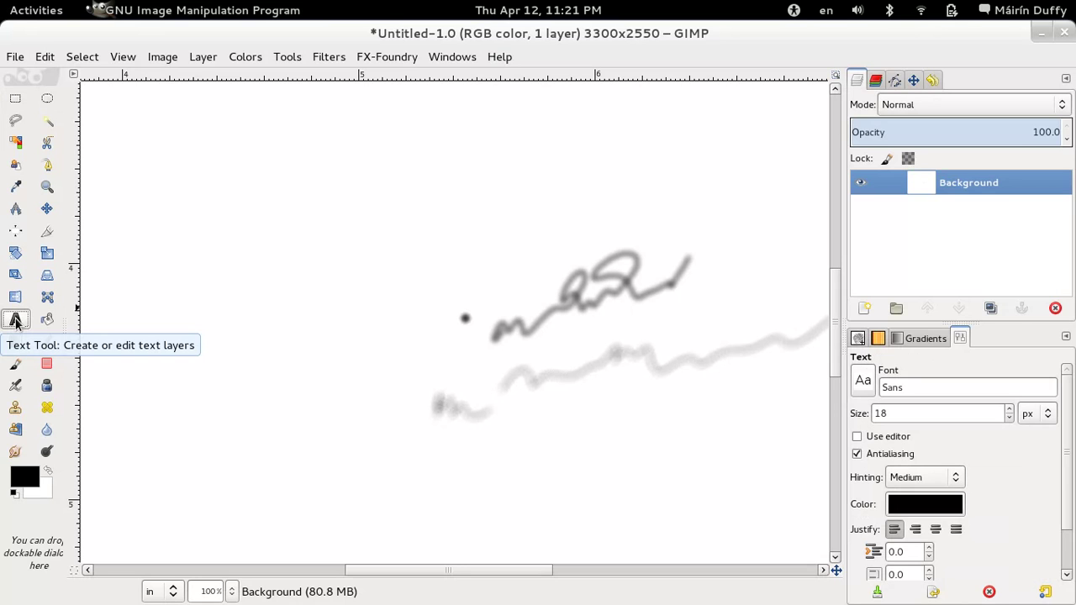
{"action": "left_click", "coordinate": [14, 364]}
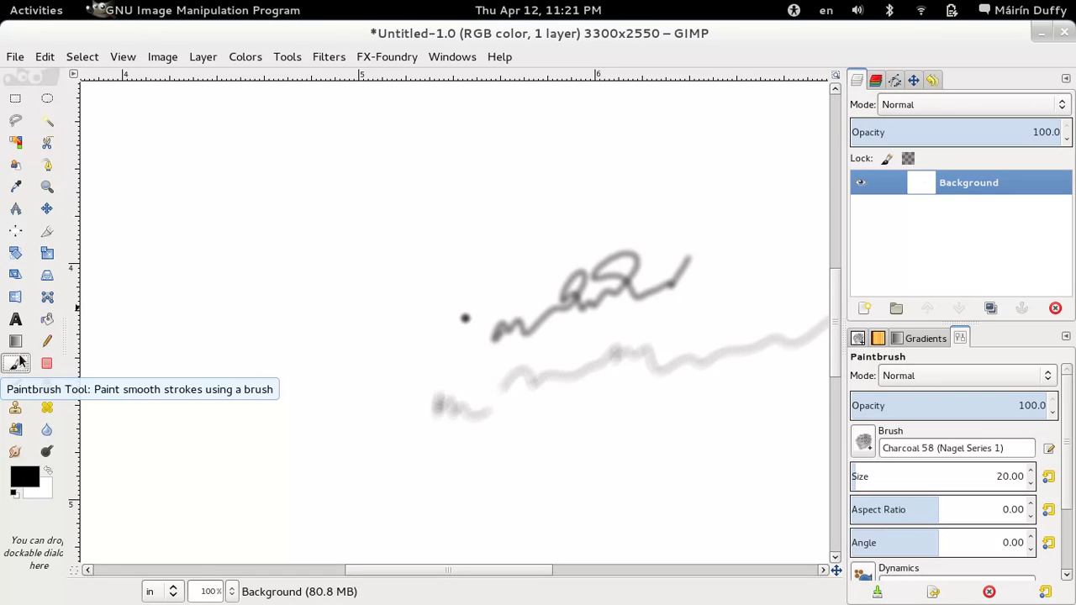
{"action": "key", "text": "shift+e"}
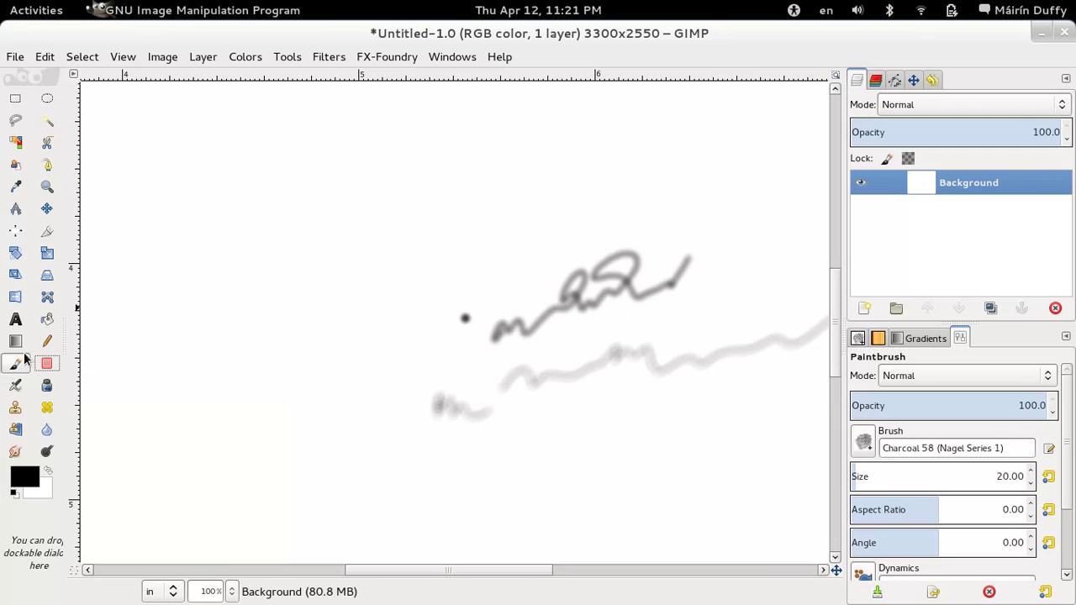
{"action": "key", "text": "Tab"}
{"action": "key", "text": "Tab"}
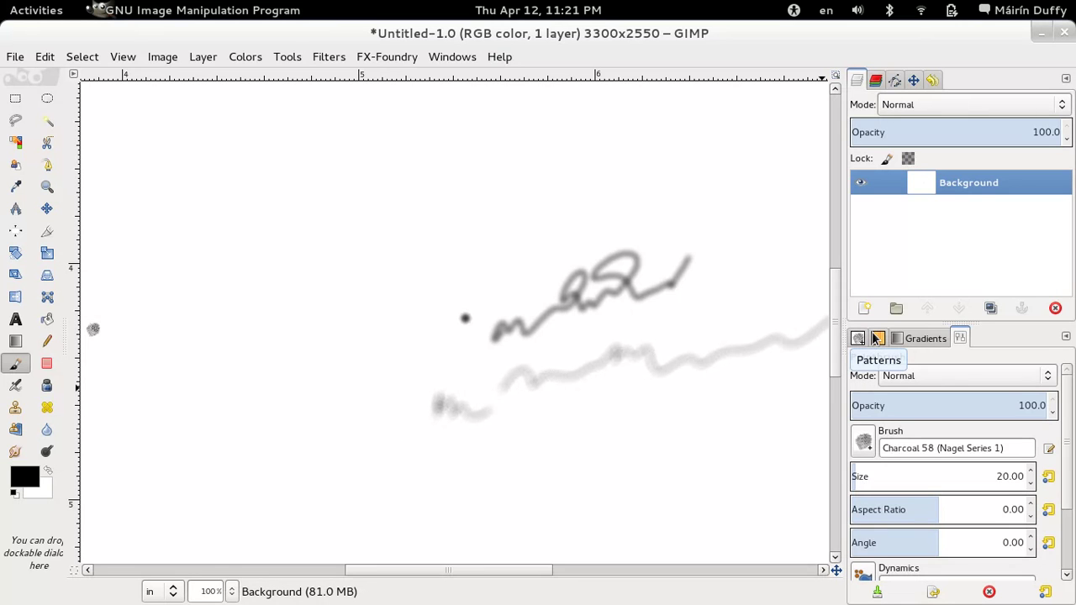
Move Gradients into its own widened dock column and stack the Patterns panel beneath it.
{"action": "mouse_move", "coordinate": [925, 338]}
{"action": "left_mouse_down"}
{"action": "mouse_move", "coordinate": [824, 334]}
{"action": "mouse_move", "coordinate": [920, 344]}
{"action": "mouse_move", "coordinate": [835, 308]}
{"action": "mouse_move", "coordinate": [851, 300]}
{"action": "left_mouse_up"}
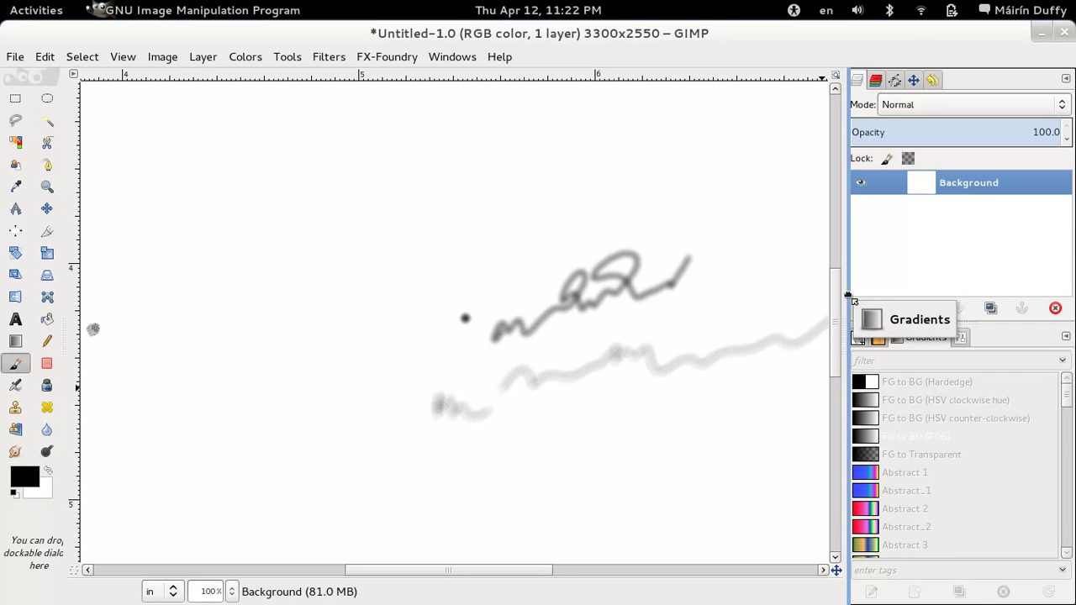
{"action": "left_click_drag", "start_coordinate": [852, 300], "coordinate": [847, 300]}
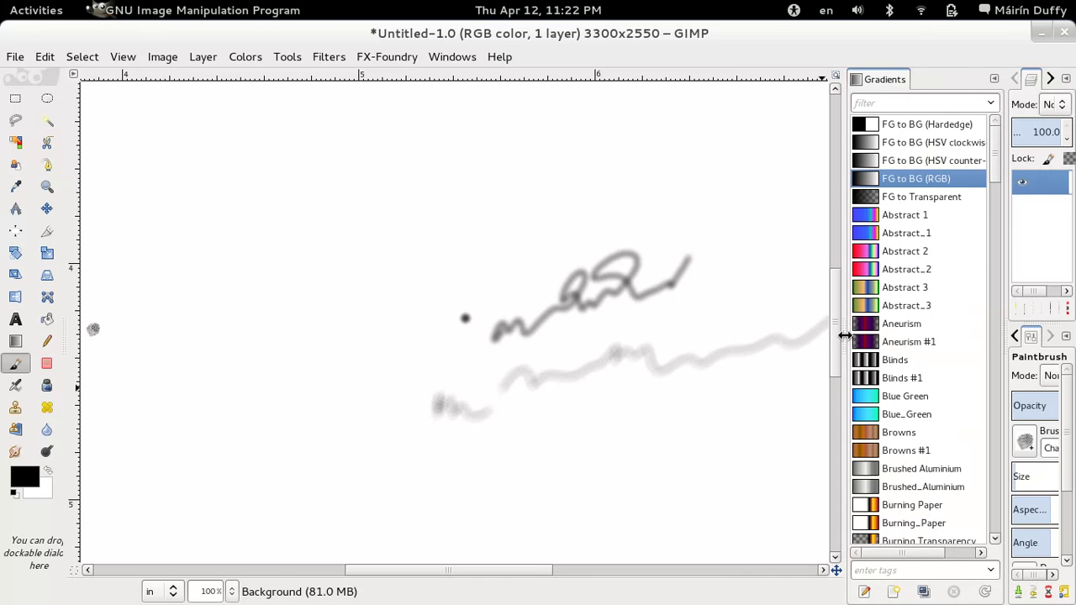
{"action": "mouse_move", "coordinate": [843, 336]}
{"action": "left_mouse_down"}
{"action": "mouse_move", "coordinate": [701, 339]}
{"action": "mouse_move", "coordinate": [700, 357]}
{"action": "left_mouse_up"}
{"action": "mouse_move", "coordinate": [919, 339]}
{"action": "left_mouse_down"}
{"action": "mouse_move", "coordinate": [770, 593]}
{"action": "mouse_move", "coordinate": [775, 601]}
{"action": "left_mouse_up"}
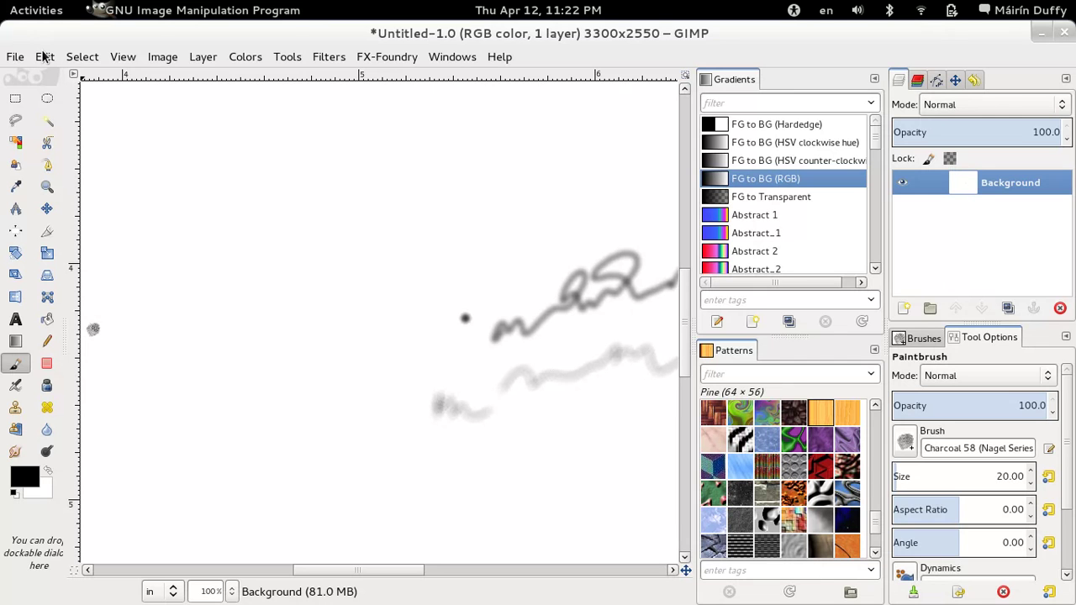
Quit GIMP discarding the unsaved Untitled-1 doodle, then relaunch it from the Activities dash.
{"action": "left_click", "coordinate": [10, 57]}
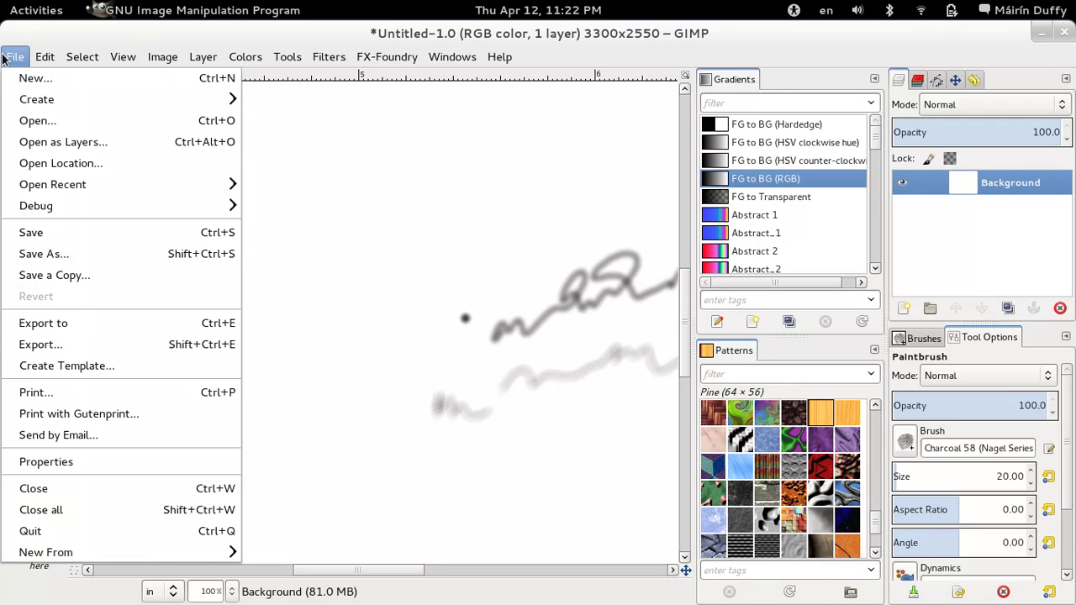
{"action": "left_click", "coordinate": [84, 532]}
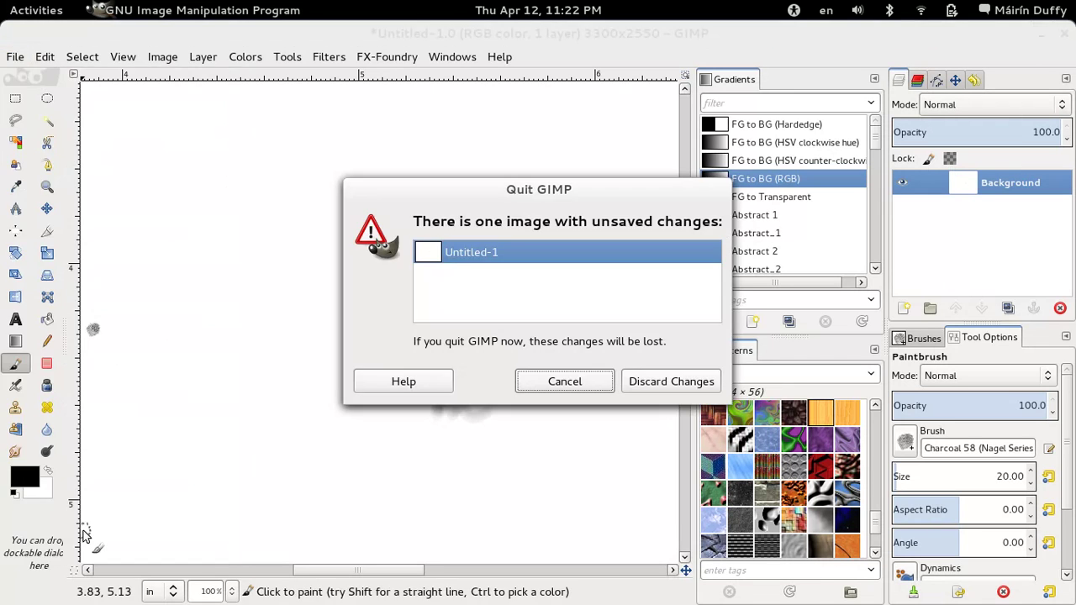
{"action": "left_click", "coordinate": [672, 384]}
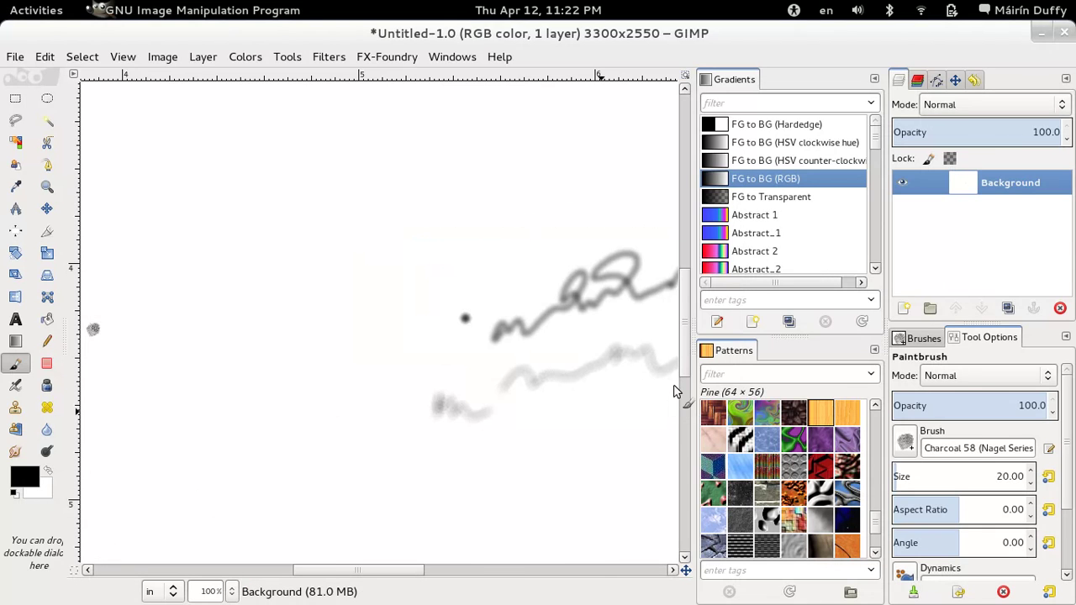
{"action": "mouse_move", "coordinate": [2, 2]}
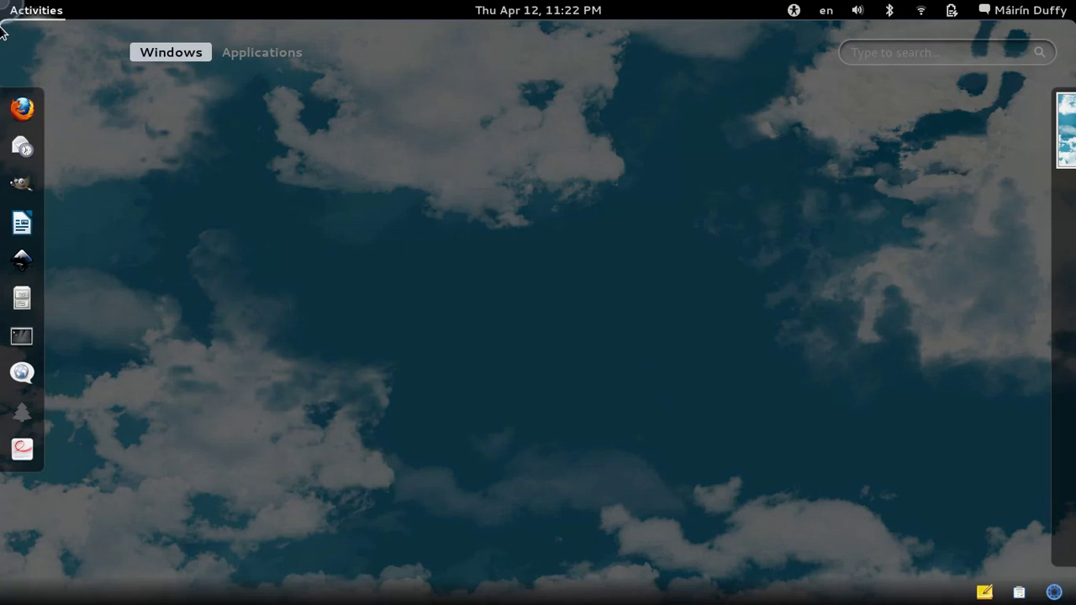
{"action": "left_click", "coordinate": [17, 183]}
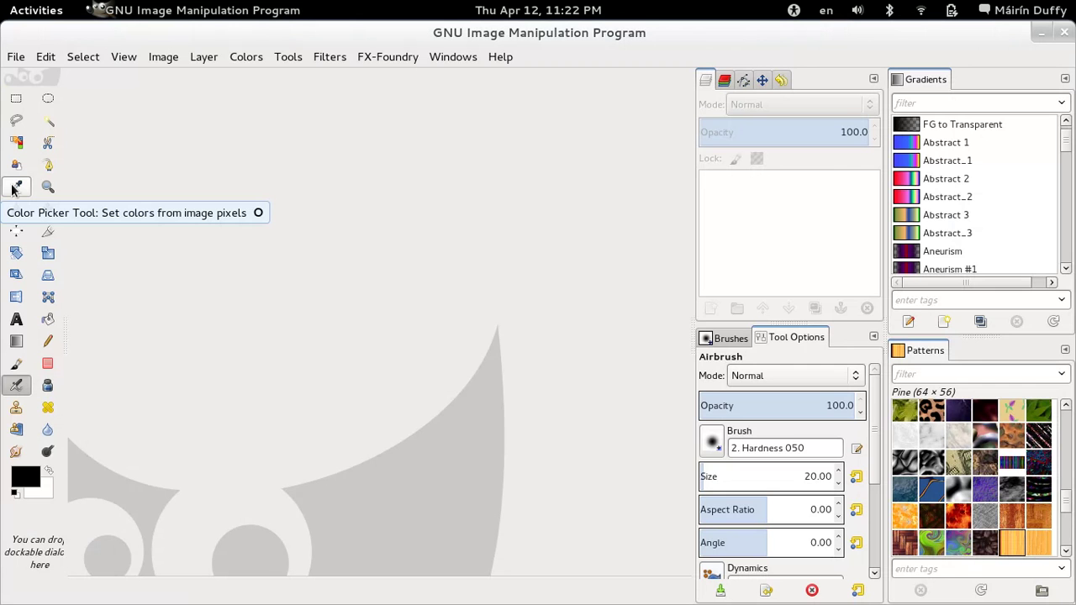
In Preferences > Window Management, reset saved window positions to default values and confirm.
{"action": "left_click", "coordinate": [16, 57]}
{"action": "mouse_move", "coordinate": [49, 57]}
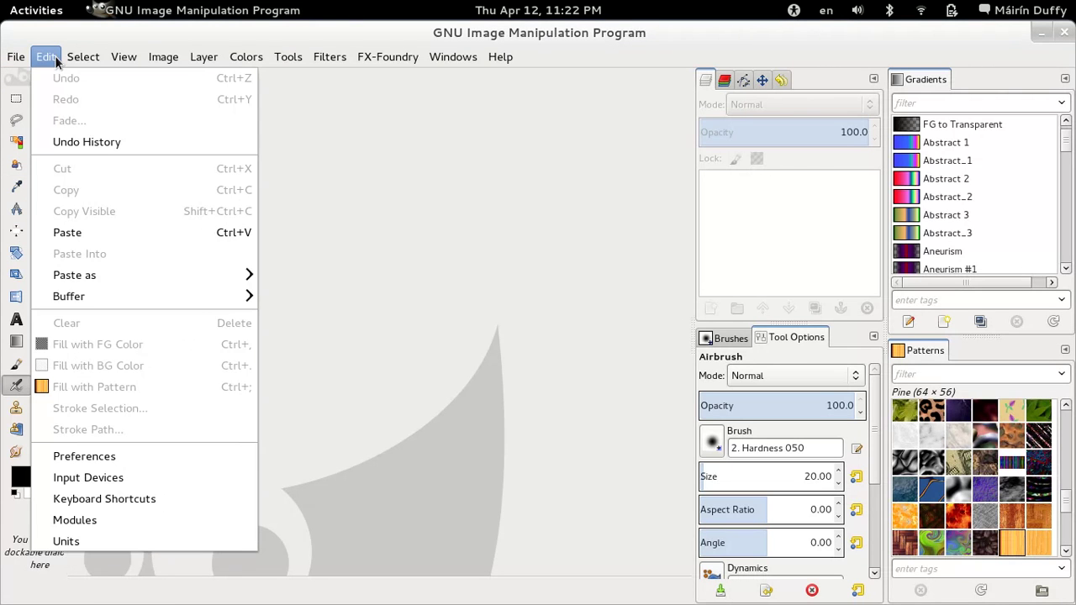
{"action": "left_click", "coordinate": [83, 456]}
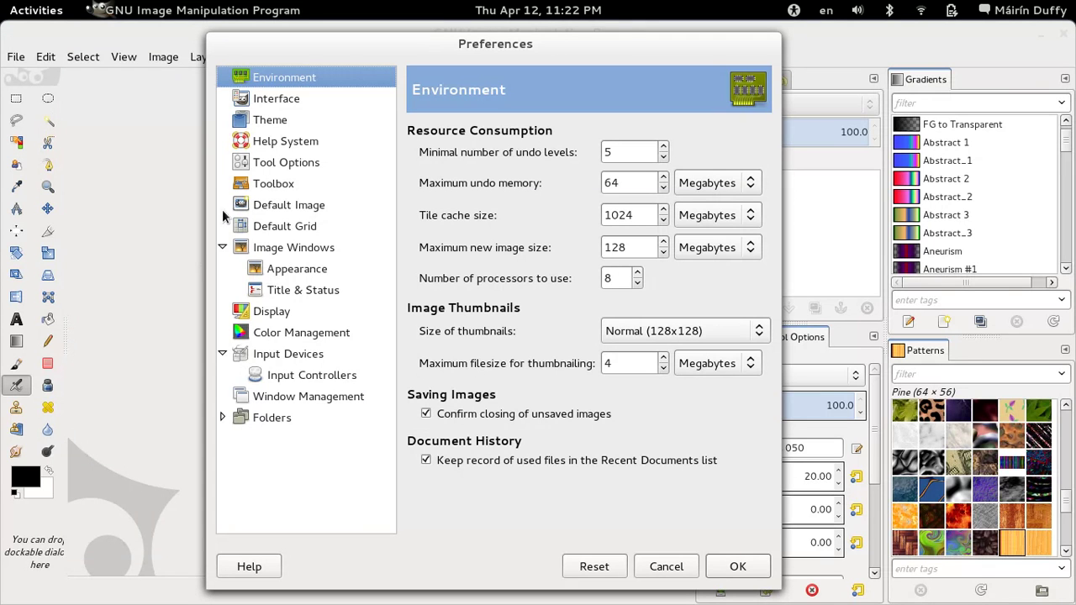
{"action": "left_click", "coordinate": [277, 100]}
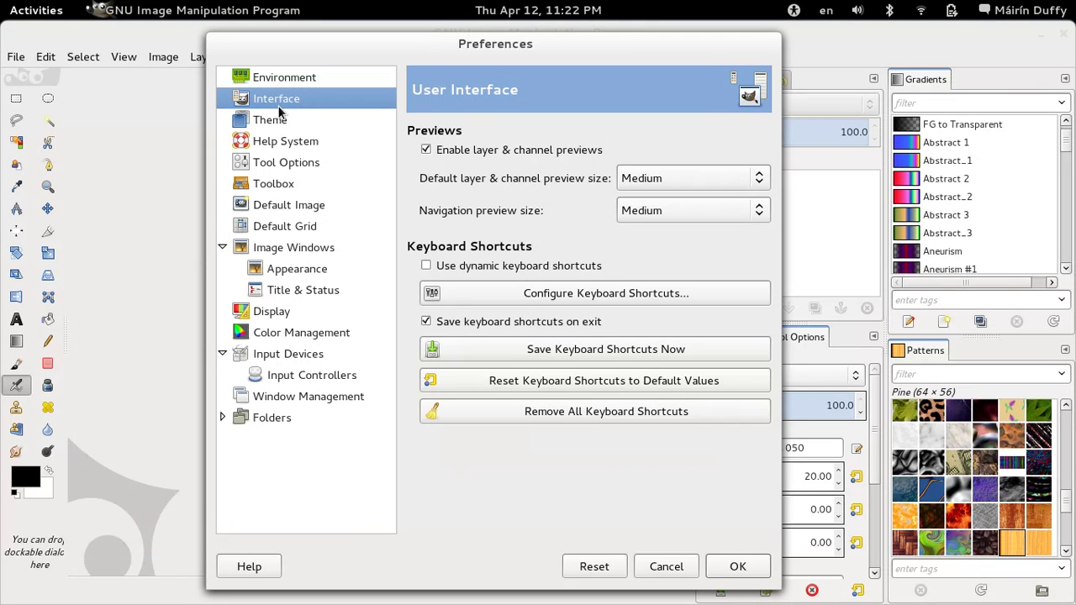
{"action": "left_click", "coordinate": [289, 125]}
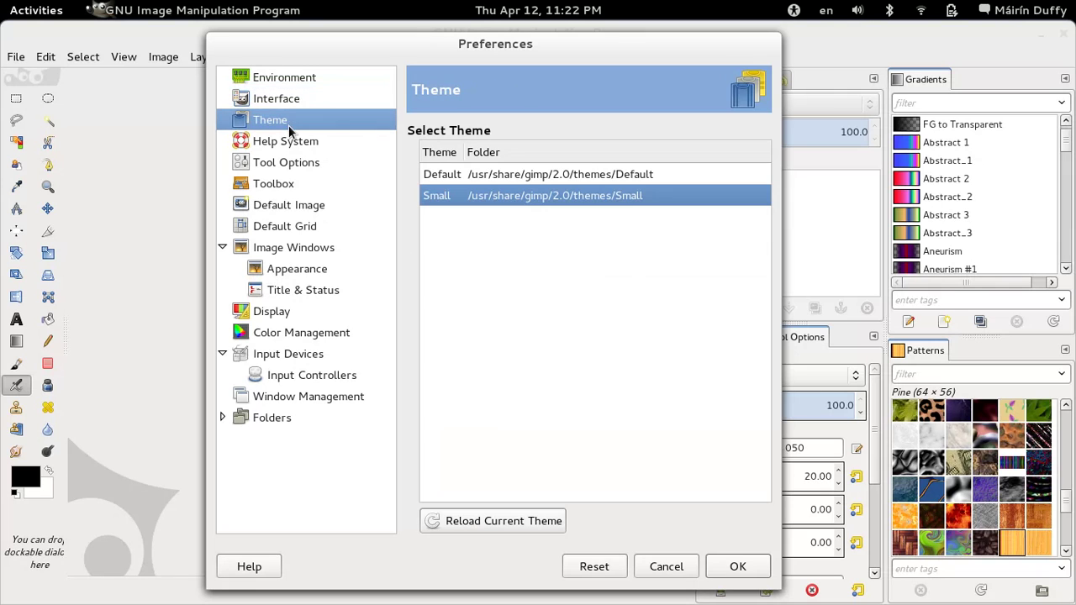
{"action": "left_click", "coordinate": [293, 247]}
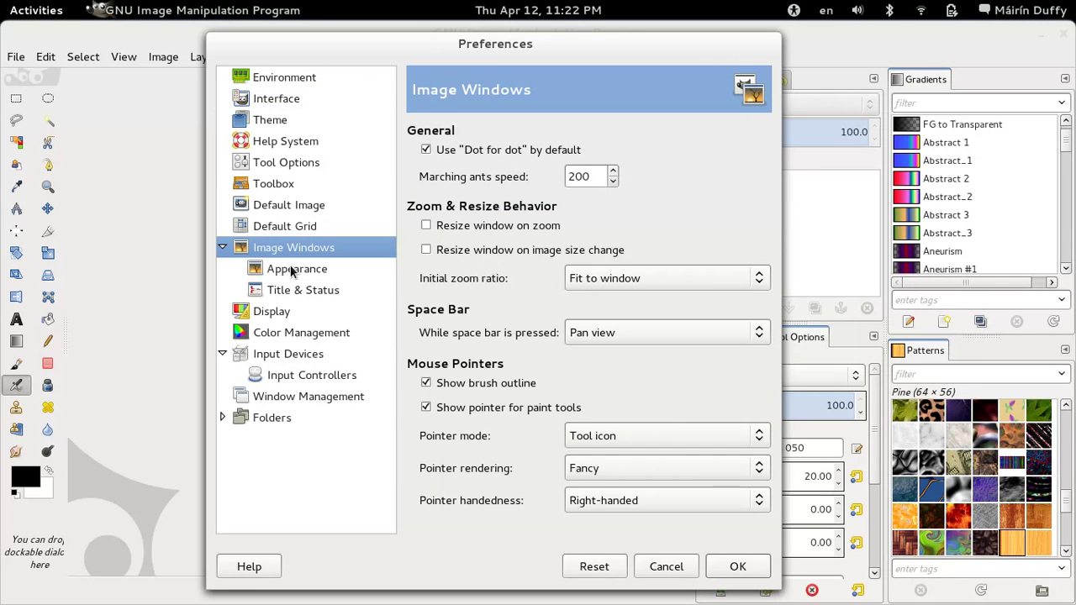
{"action": "left_click", "coordinate": [293, 399]}
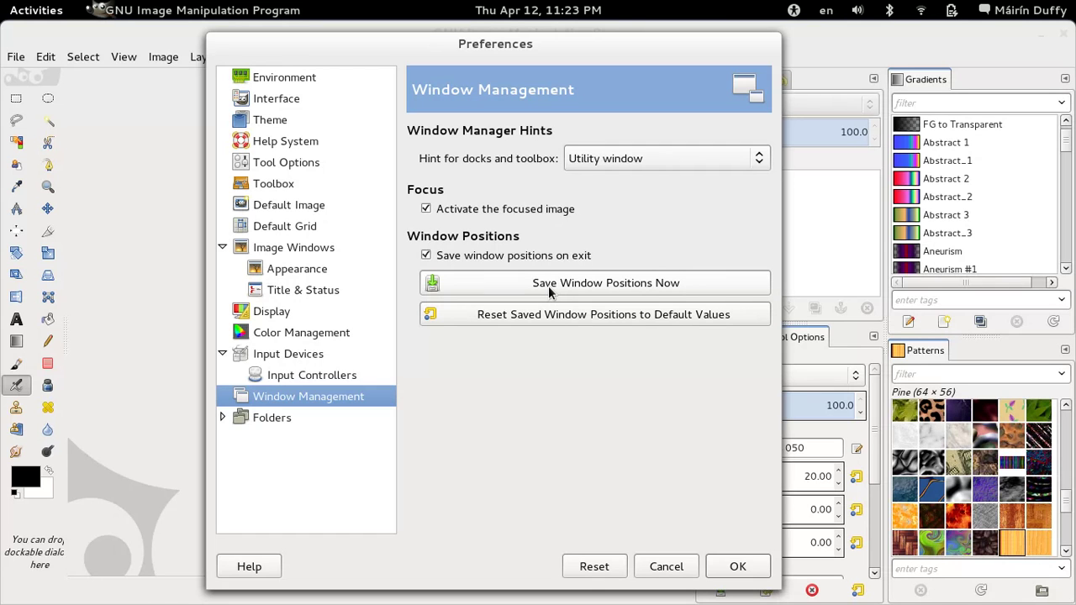
{"action": "left_click", "coordinate": [553, 314]}
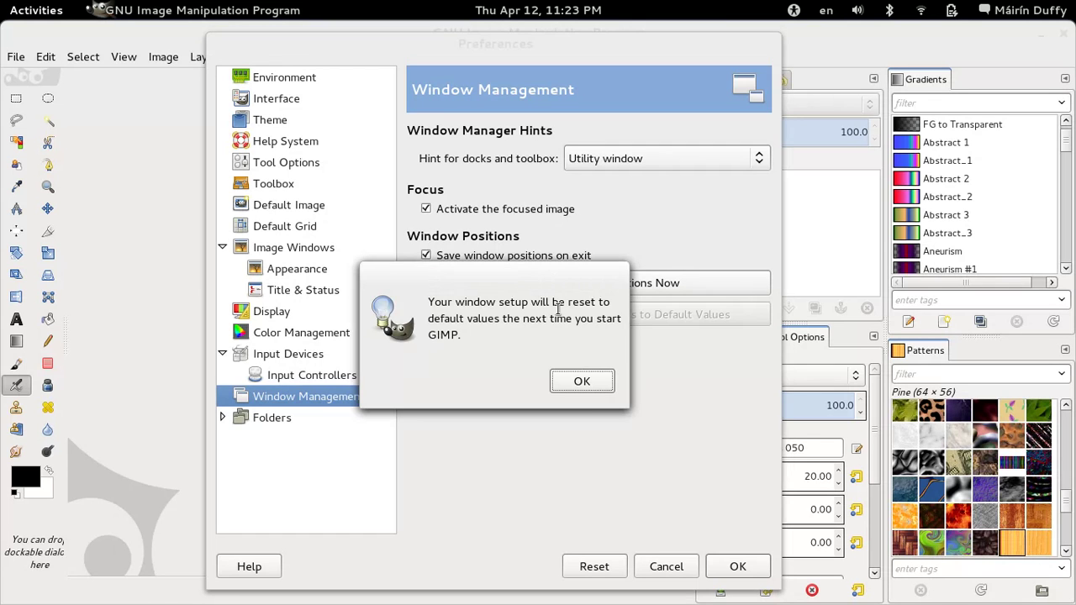
{"action": "left_click", "coordinate": [580, 382]}
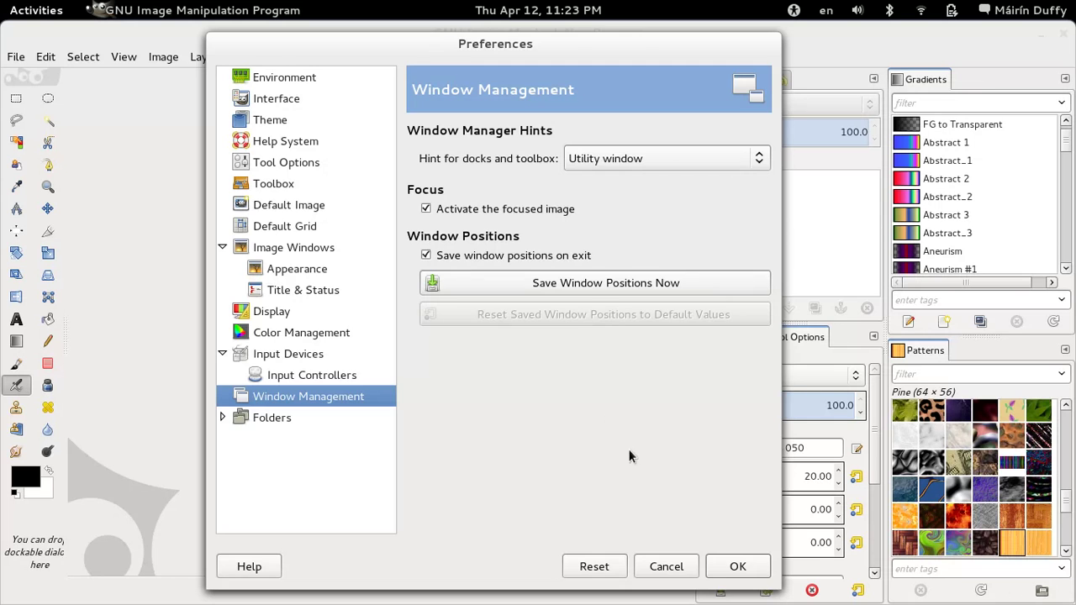
{"action": "left_click", "coordinate": [738, 567]}
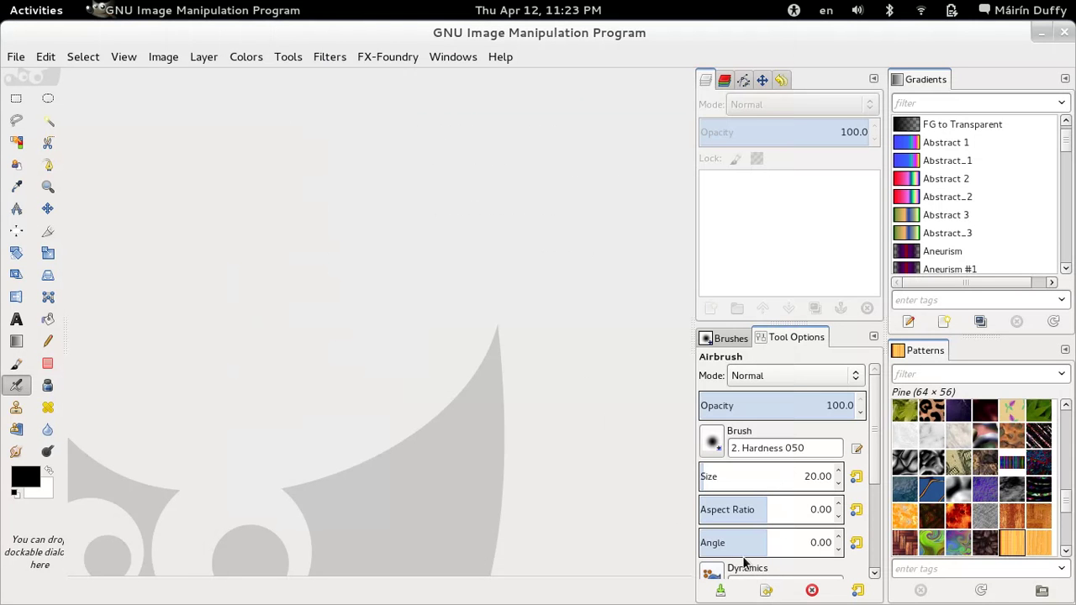
Close GIMP and relaunch it from the Activities dash.
{"action": "left_click", "coordinate": [1063, 39]}
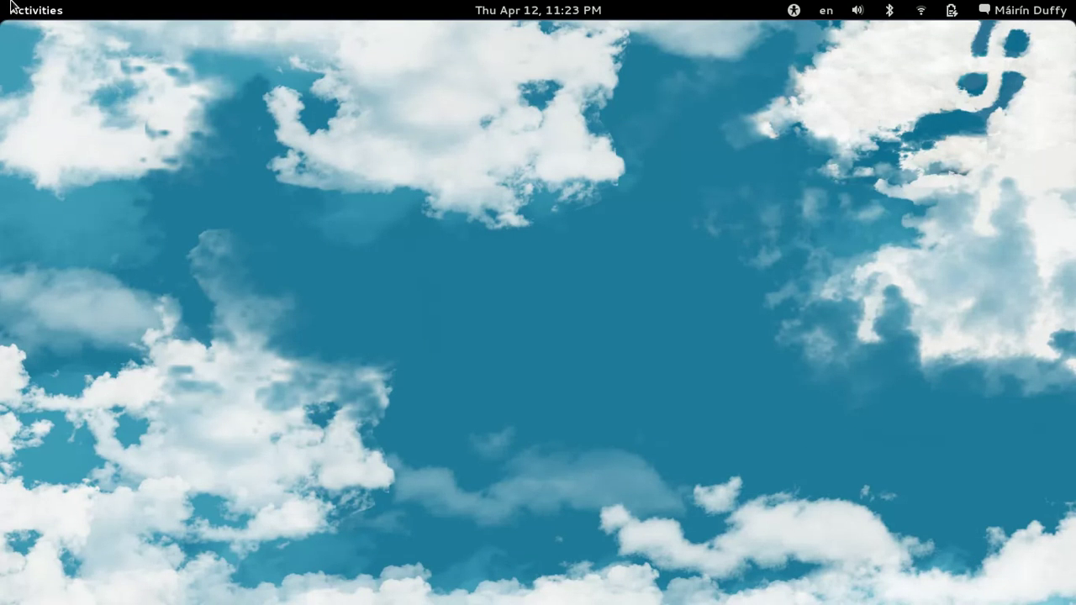
{"action": "mouse_move", "coordinate": [2, 2]}
{"action": "left_click", "coordinate": [22, 183]}
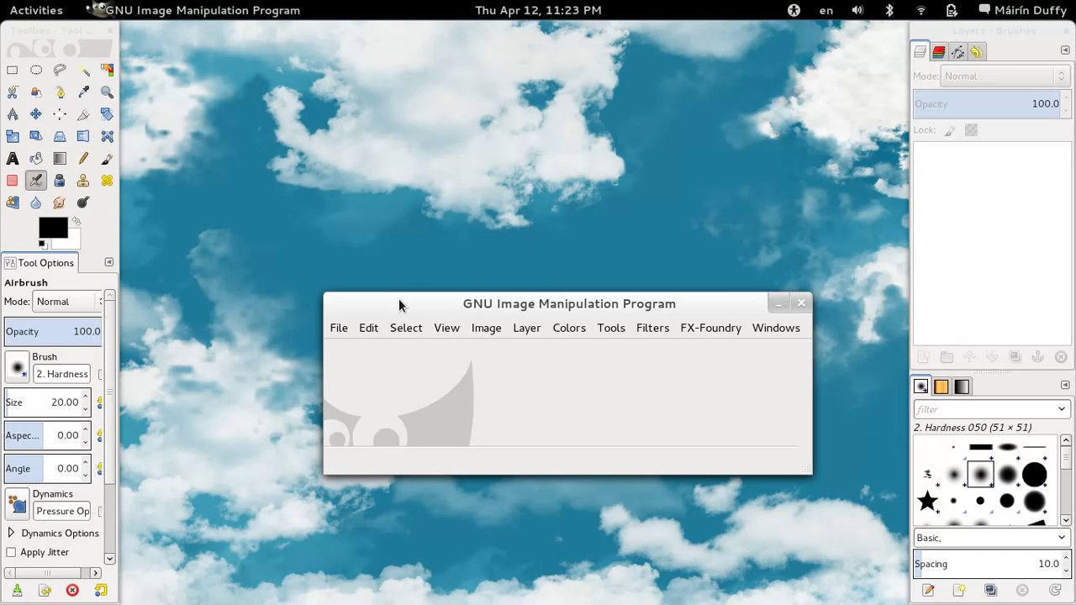
Switch GIMP to Single-Window Mode and maximize the window.
{"action": "left_click", "coordinate": [770, 330]}
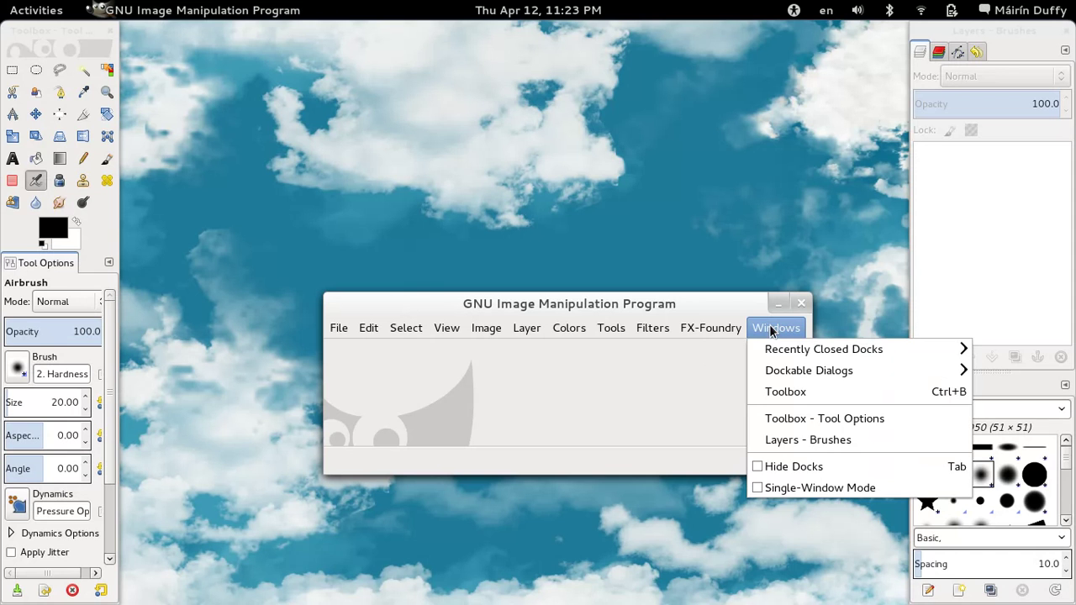
{"action": "left_click", "coordinate": [773, 489]}
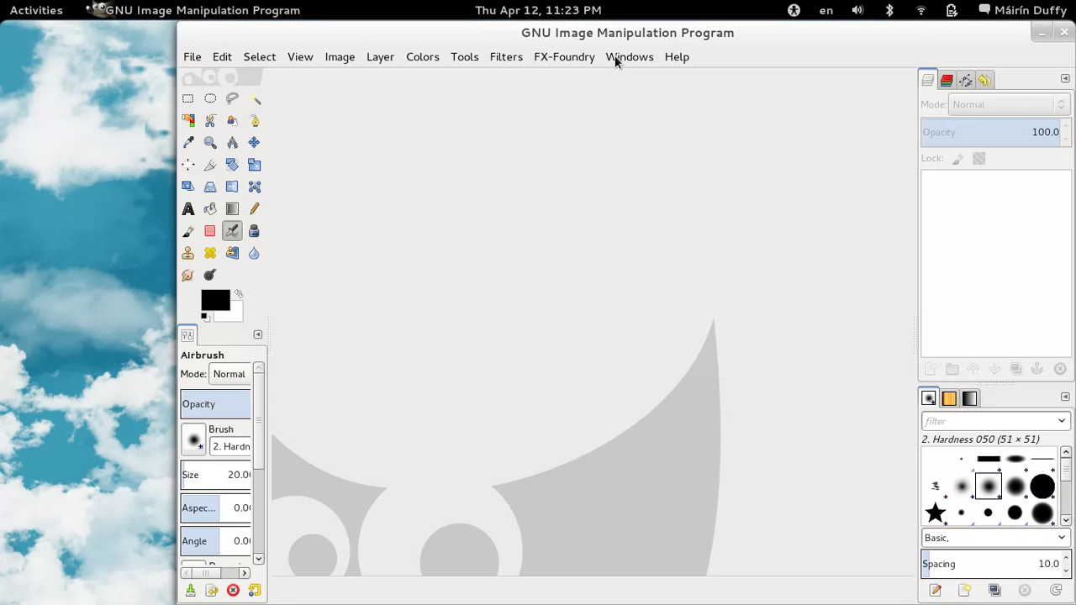
{"action": "double_click", "coordinate": [613, 32]}
Dock Tool Options on the right and resize the left and right dock widths.
{"action": "mouse_move", "coordinate": [10, 336]}
{"action": "left_mouse_down"}
{"action": "mouse_move", "coordinate": [408, 358]}
{"action": "mouse_move", "coordinate": [966, 412]}
{"action": "mouse_move", "coordinate": [1014, 392]}
{"action": "left_mouse_up"}
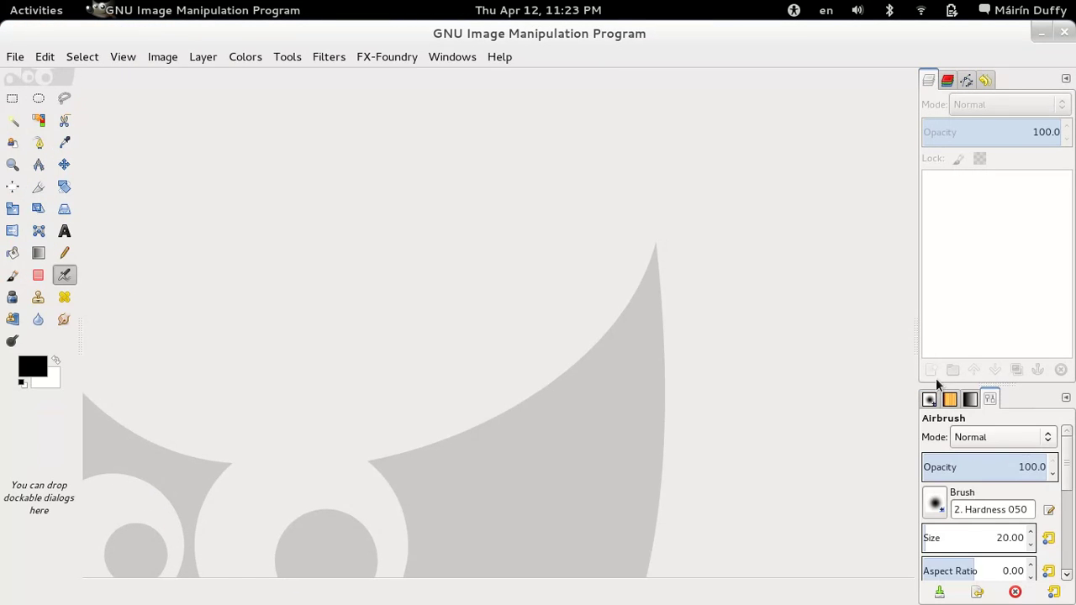
{"action": "mouse_move", "coordinate": [916, 347]}
{"action": "left_mouse_down"}
{"action": "mouse_move", "coordinate": [611, 406]}
{"action": "mouse_move", "coordinate": [87, 426]}
{"action": "mouse_move", "coordinate": [52, 439]}
{"action": "left_mouse_up"}
{"action": "mouse_move", "coordinate": [237, 240]}
{"action": "left_mouse_down"}
{"action": "mouse_move", "coordinate": [151, 243]}
{"action": "mouse_move", "coordinate": [101, 261]}
{"action": "mouse_move", "coordinate": [126, 267]}
{"action": "left_mouse_up"}
{"action": "left_click", "coordinate": [112, 290]}
Hide the Brushes panel's button bar and lock its tab to the dock.
{"action": "mouse_move", "coordinate": [128, 303]}
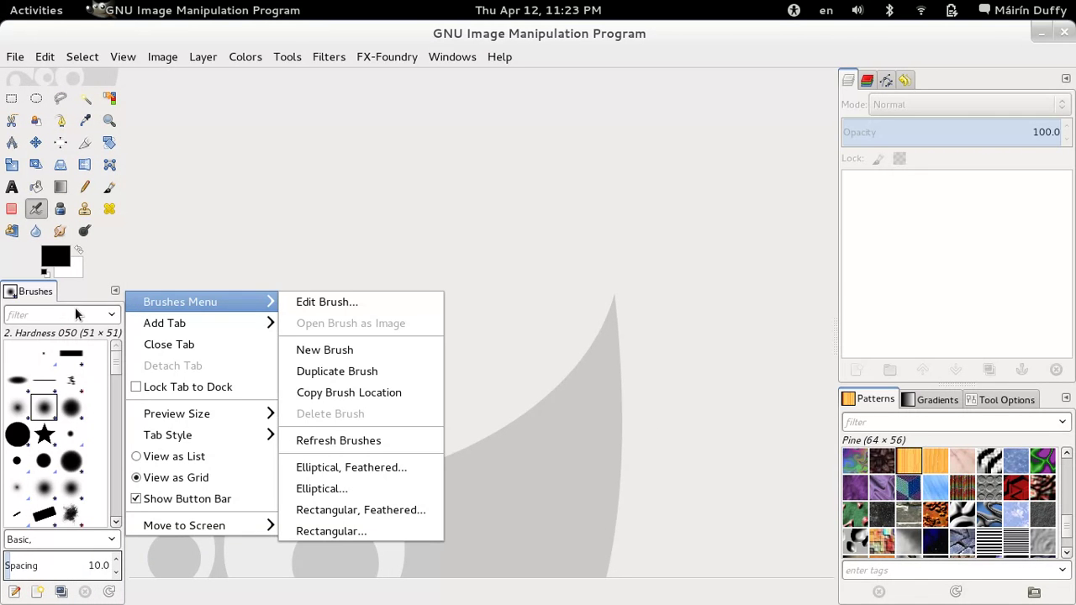
{"action": "mouse_move", "coordinate": [181, 436]}
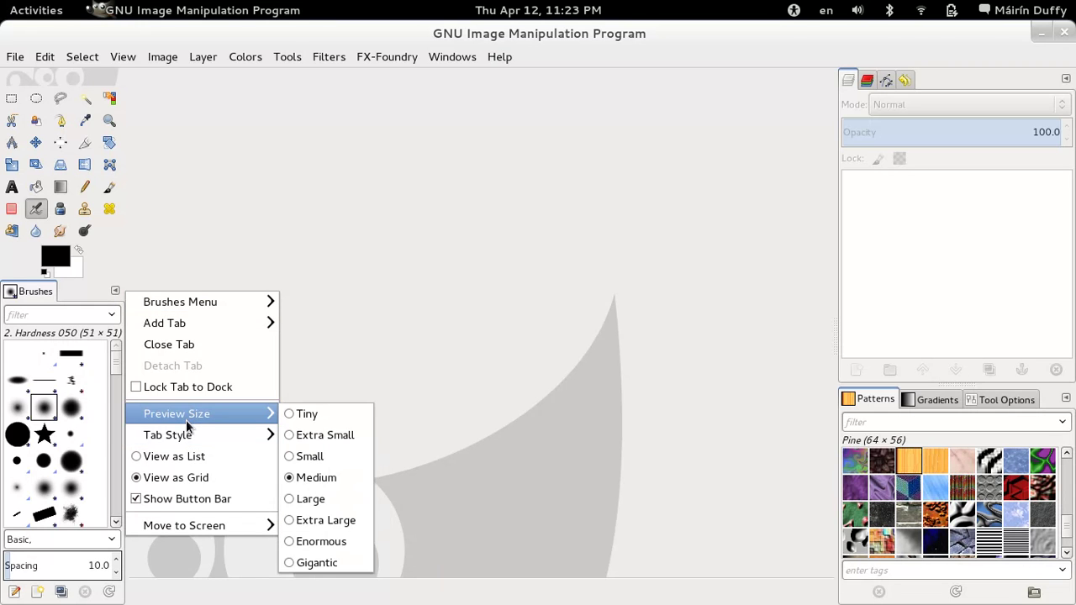
{"action": "left_click", "coordinate": [174, 500]}
{"action": "left_click", "coordinate": [115, 291]}
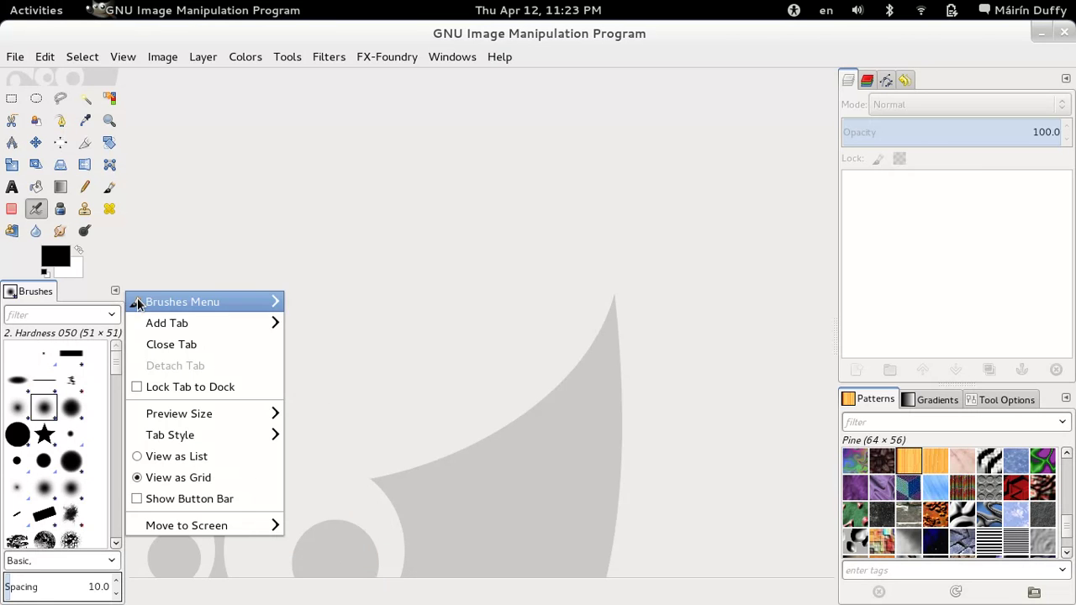
{"action": "mouse_move", "coordinate": [148, 307]}
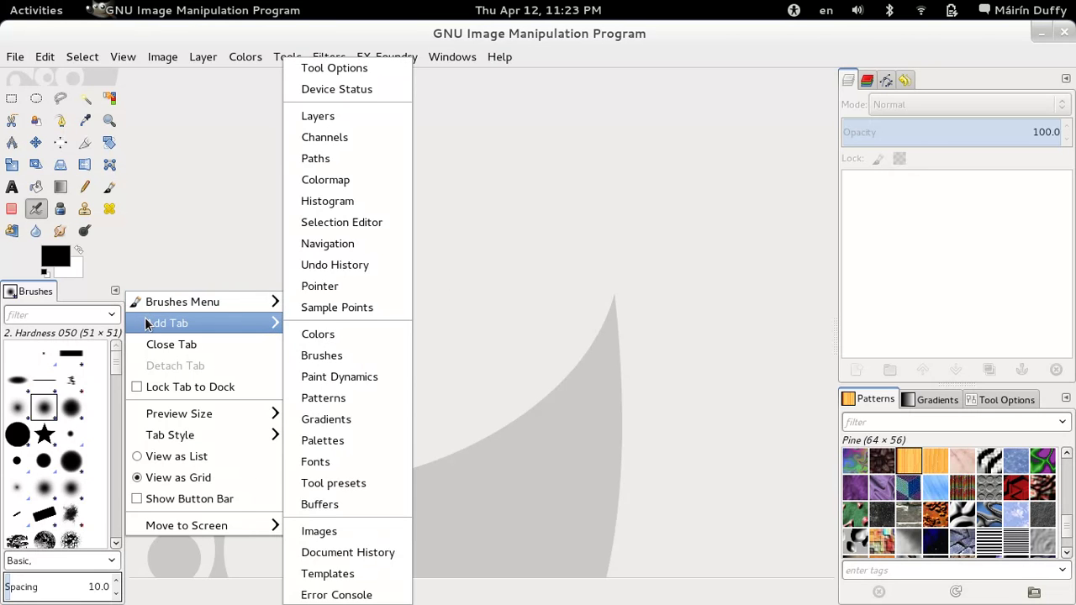
{"action": "left_click", "coordinate": [171, 387]}
Set the Brushes tab style to Current Status so it shows only an icon.
{"action": "left_click", "coordinate": [115, 296]}
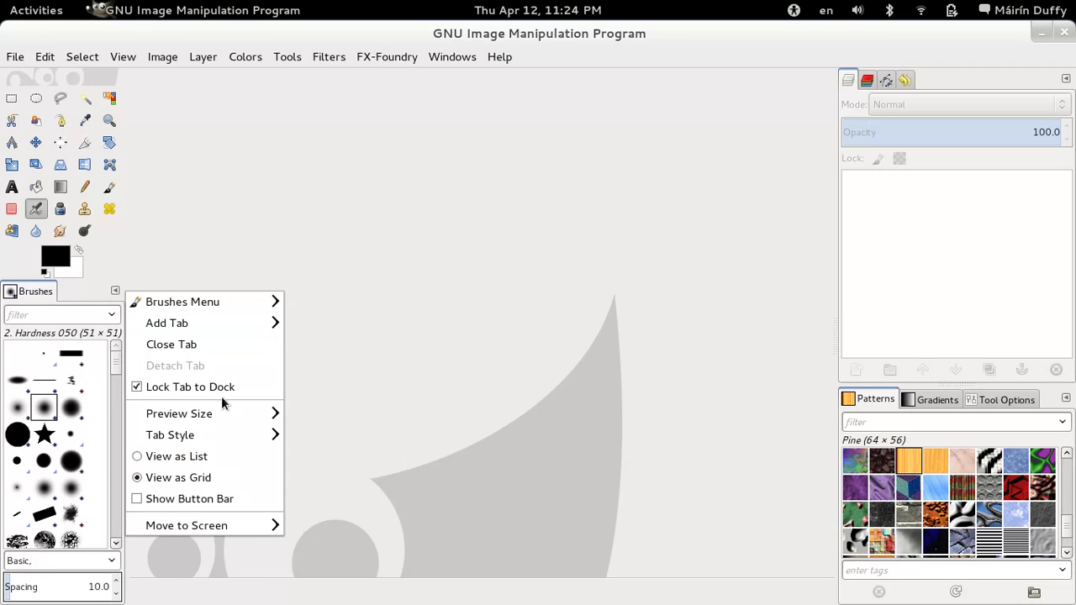
{"action": "mouse_move", "coordinate": [236, 416]}
{"action": "mouse_move", "coordinate": [230, 437]}
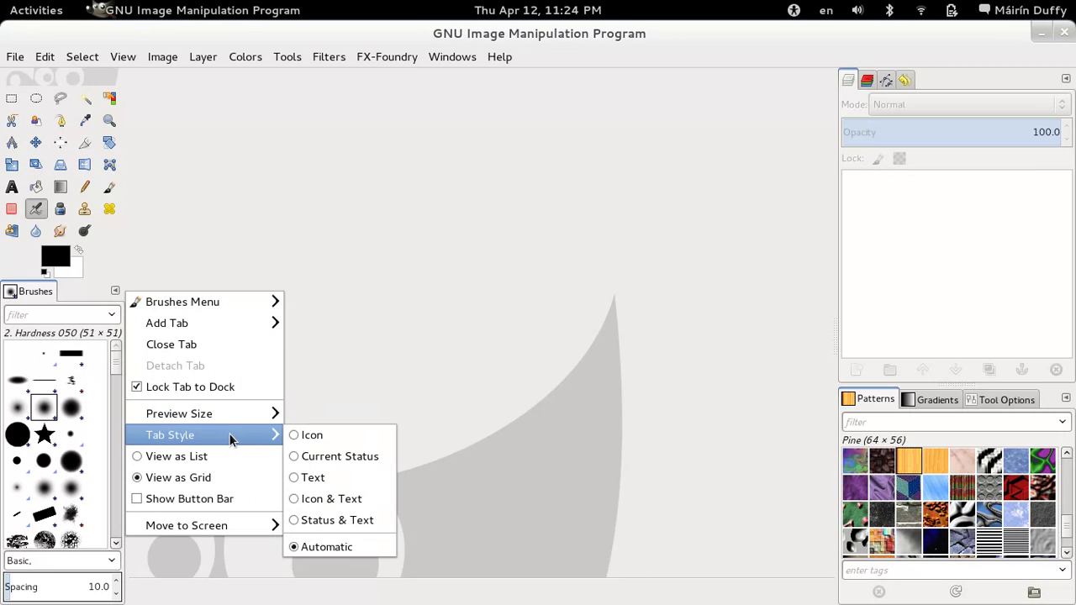
{"action": "left_click", "coordinate": [319, 456]}
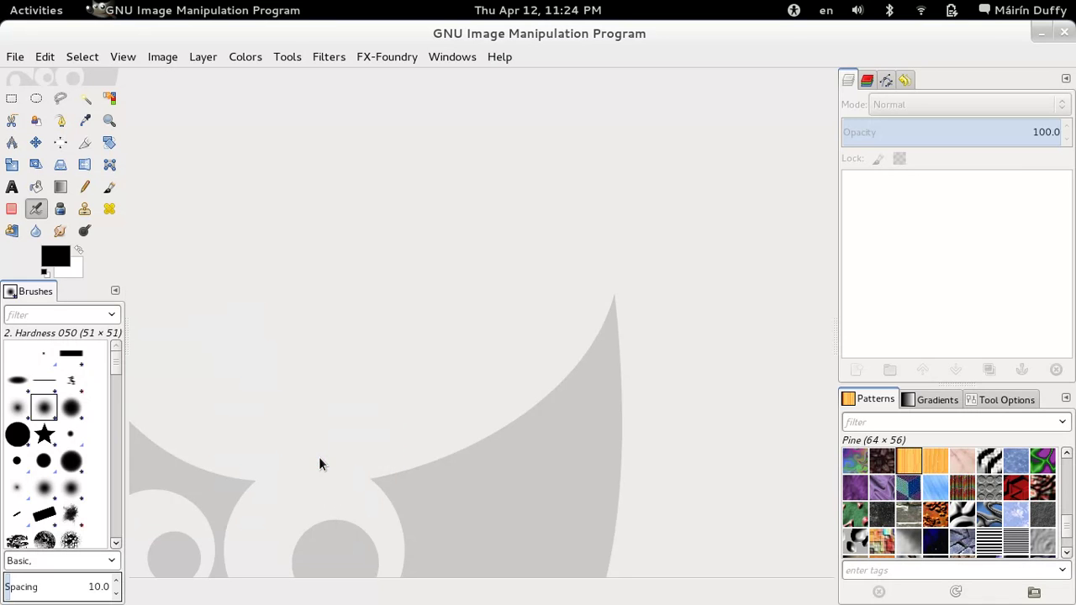
{"action": "left_click", "coordinate": [115, 290]}
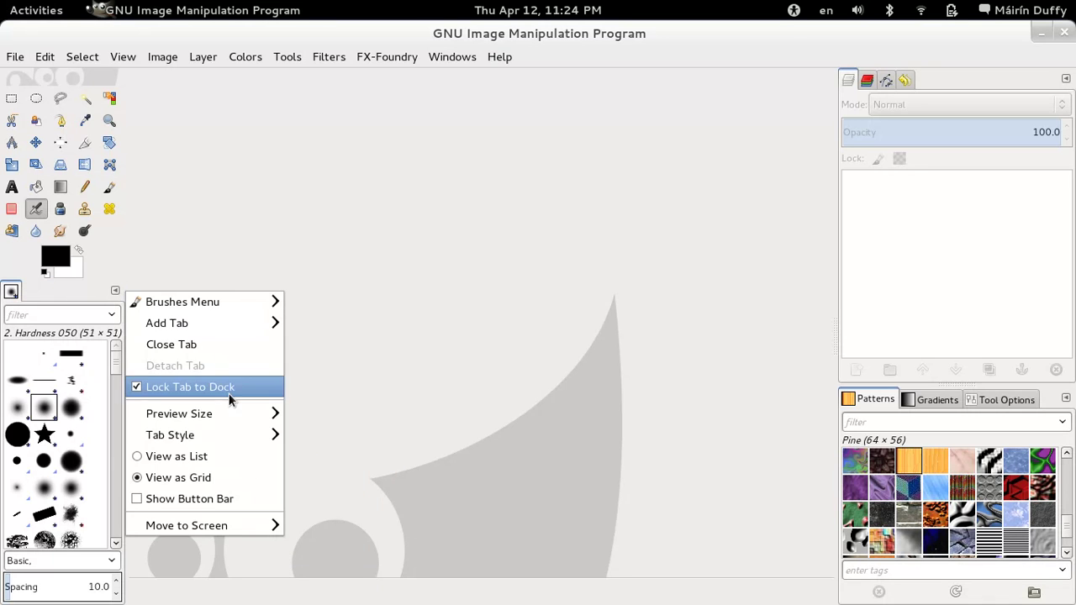
{"action": "mouse_move", "coordinate": [223, 436]}
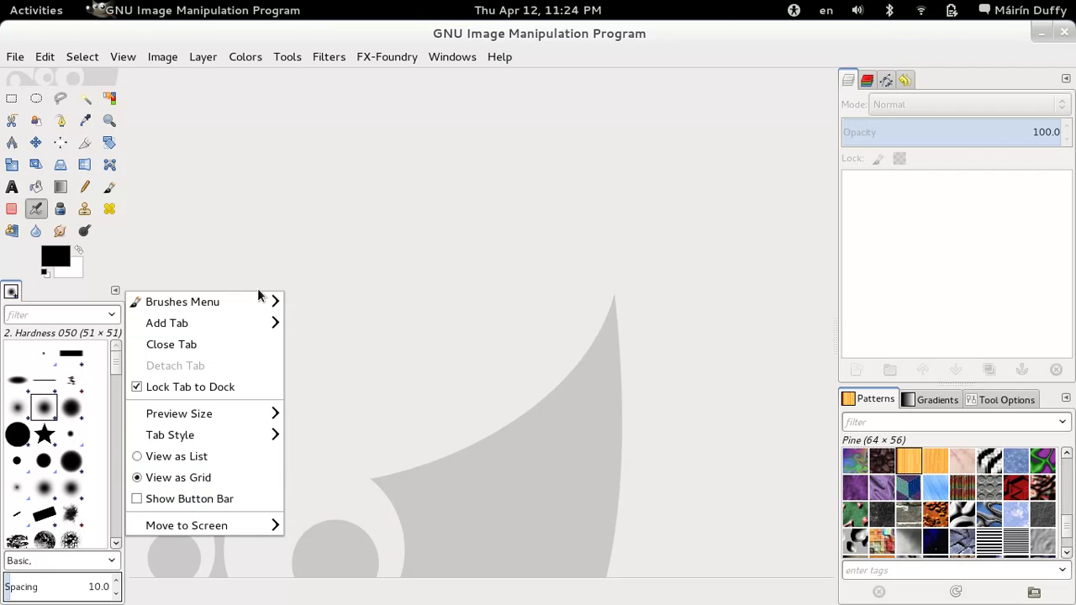
{"action": "left_click", "coordinate": [161, 273]}
{"action": "left_click", "coordinate": [115, 290]}
{"action": "left_click", "coordinate": [72, 297]}
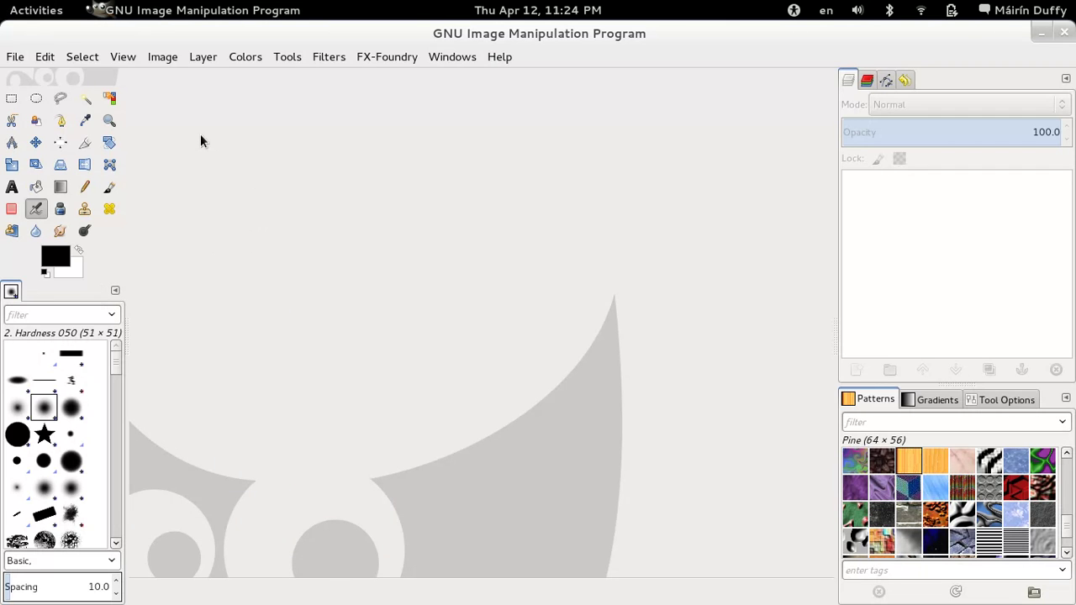
Create a landscape US-Letter (300ppi) 3300×2550 image, view it at 100%, and hide rulers.
{"action": "left_click", "coordinate": [13, 56]}
{"action": "left_click", "coordinate": [23, 79]}
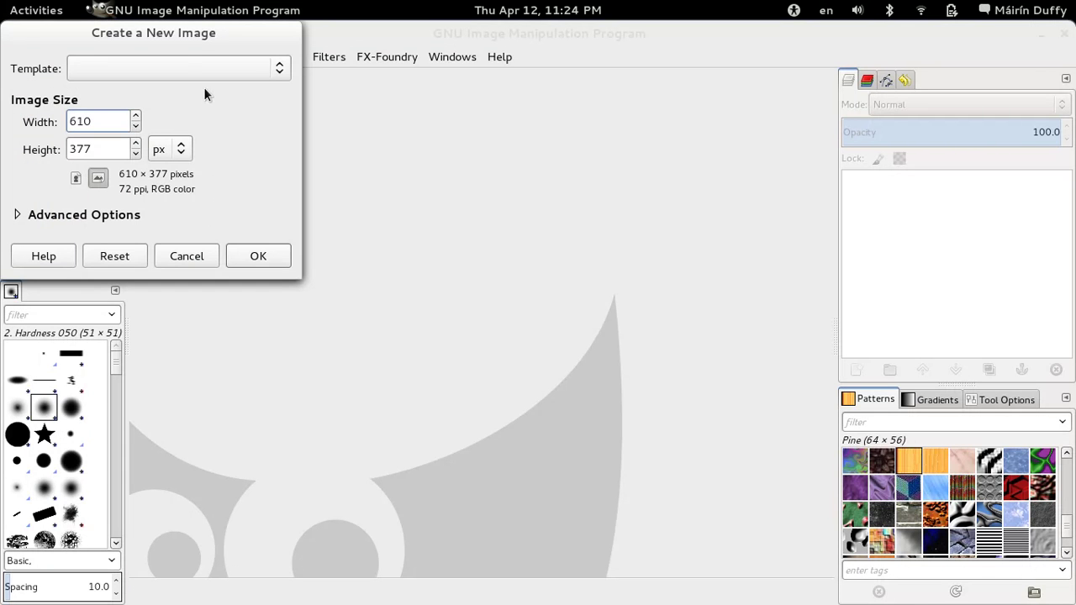
{"action": "left_click", "coordinate": [183, 71]}
{"action": "left_click", "coordinate": [126, 335]}
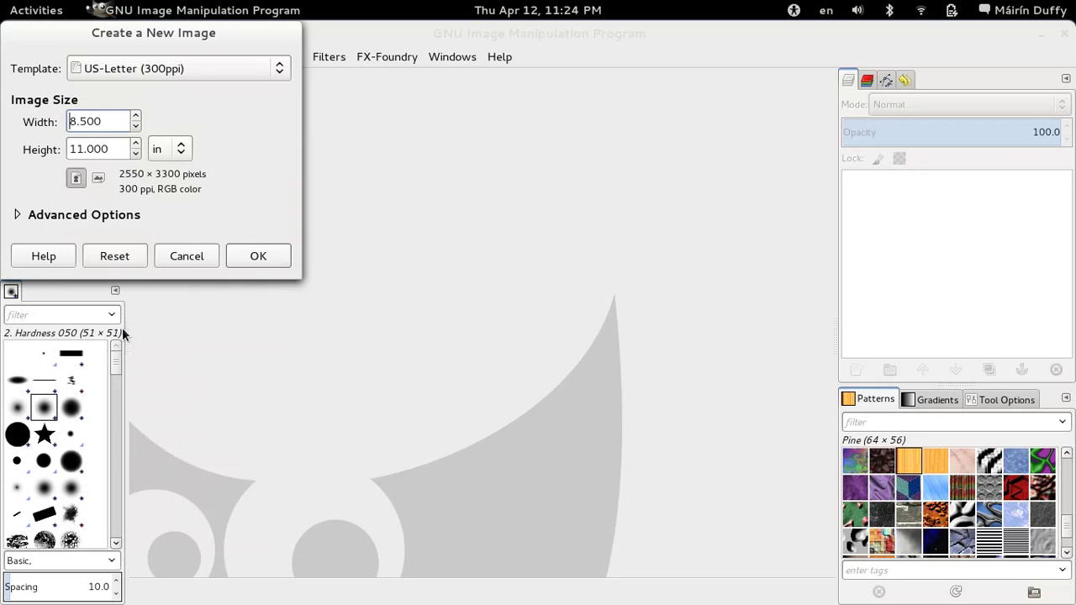
{"action": "left_click", "coordinate": [99, 178]}
{"action": "left_click", "coordinate": [242, 250]}
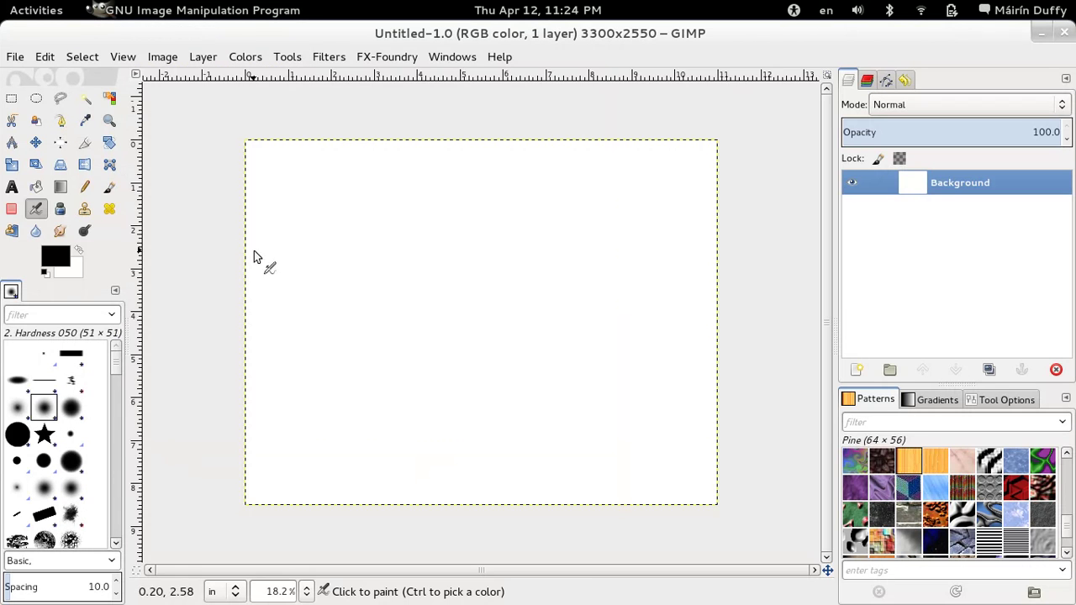
{"action": "key", "text": "1"}
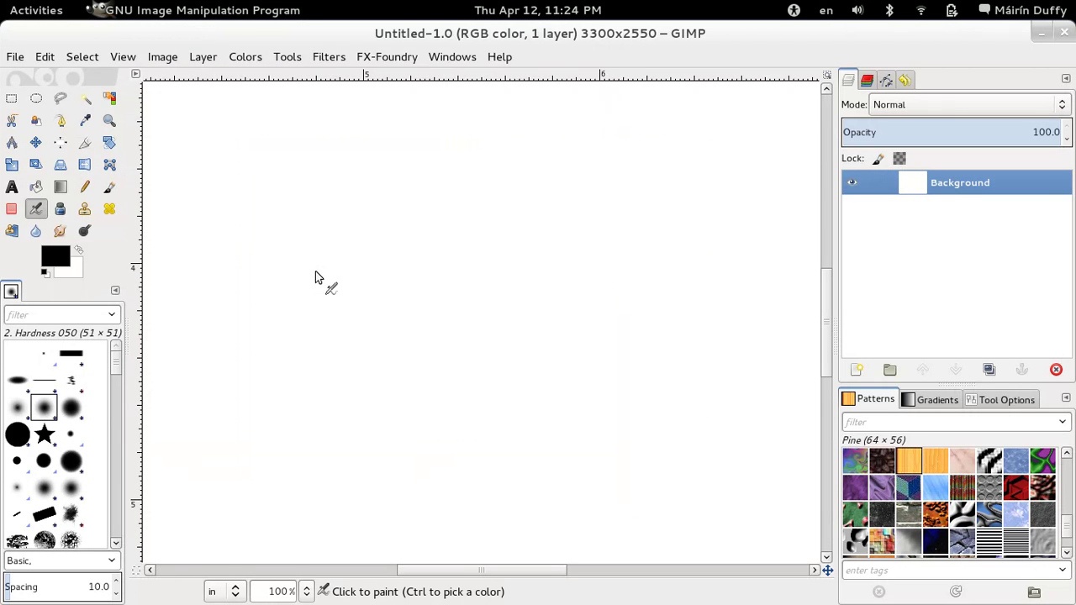
{"action": "key", "text": "ctrl+shift+r"}
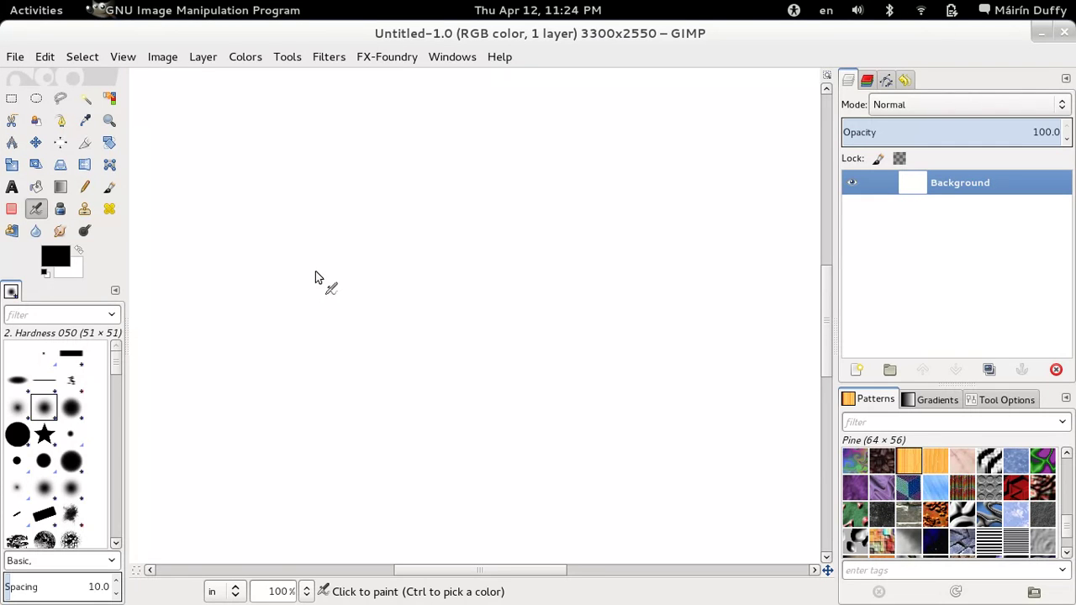
With the Paintbrush, paint black wavy strokes and large soft blobs while varying the Size slider.
{"action": "left_click", "coordinate": [110, 187]}
{"action": "mouse_move", "coordinate": [252, 205]}
{"action": "left_mouse_down"}
{"action": "mouse_move", "coordinate": [290, 258]}
{"action": "mouse_move", "coordinate": [320, 264]}
{"action": "mouse_move", "coordinate": [363, 304]}
{"action": "mouse_move", "coordinate": [432, 277]}
{"action": "left_mouse_up"}
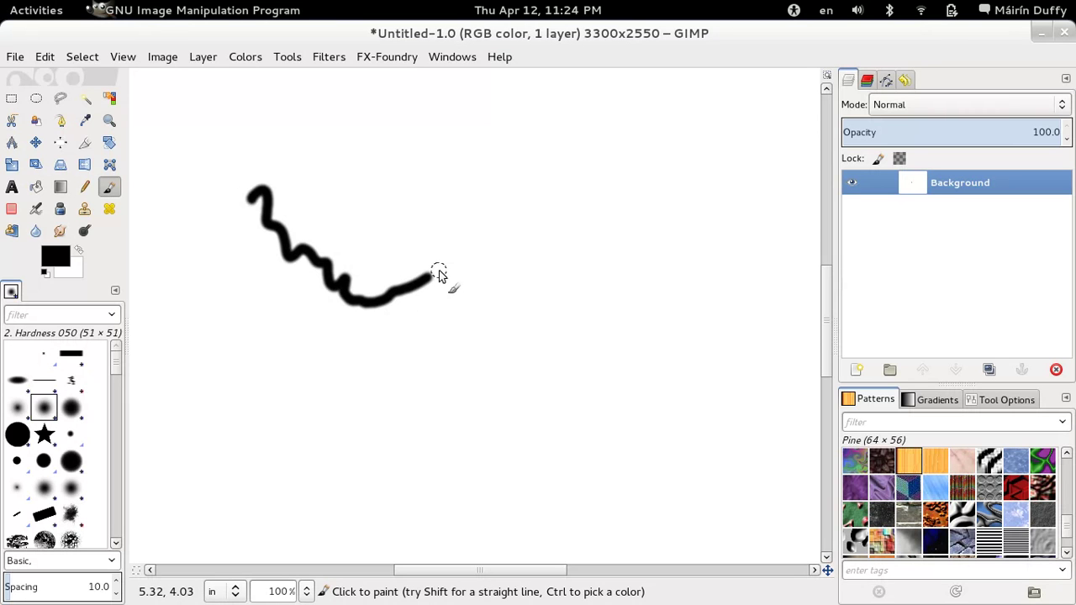
{"action": "left_click", "coordinate": [1002, 400]}
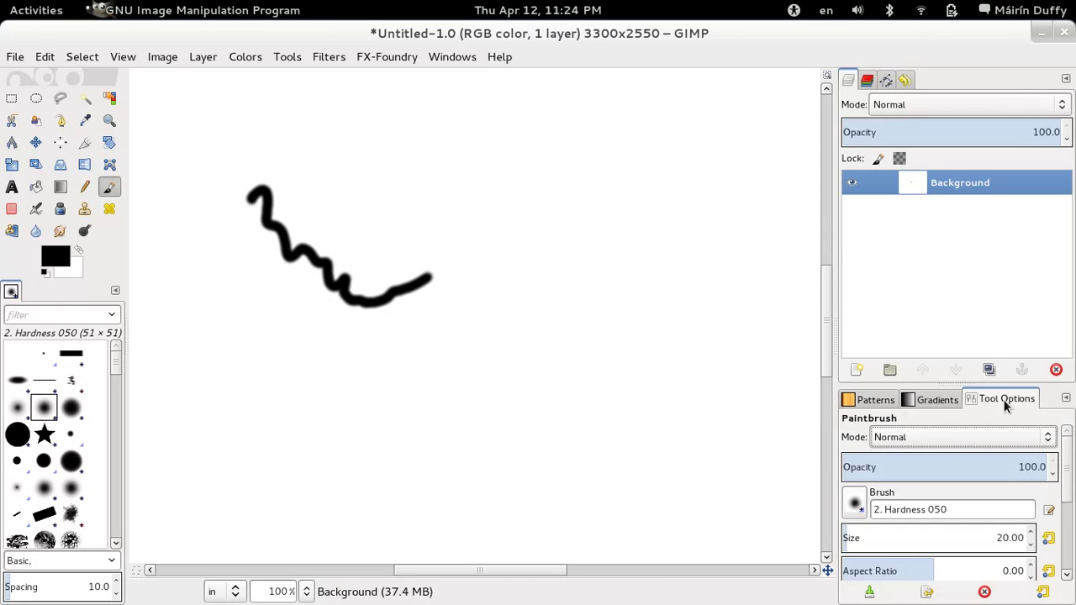
{"action": "left_click_drag", "start_coordinate": [1066, 454], "coordinate": [1073, 464]}
{"action": "mouse_move", "coordinate": [846, 519]}
{"action": "left_mouse_down"}
{"action": "mouse_move", "coordinate": [868, 521]}
{"action": "mouse_move", "coordinate": [843, 521]}
{"action": "left_mouse_up"}
{"action": "mouse_move", "coordinate": [514, 397]}
{"action": "left_mouse_down"}
{"action": "mouse_move", "coordinate": [575, 421]}
{"action": "mouse_move", "coordinate": [632, 383]}
{"action": "left_mouse_up"}
{"action": "left_click_drag", "start_coordinate": [870, 520], "coordinate": [910, 519]}
{"action": "left_click_drag", "start_coordinate": [618, 248], "coordinate": [639, 269]}
{"action": "left_click_drag", "start_coordinate": [889, 519], "coordinate": [855, 521]}
{"action": "mouse_move", "coordinate": [724, 472]}
{"action": "left_mouse_down"}
{"action": "mouse_move", "coordinate": [714, 445]}
{"action": "mouse_move", "coordinate": [752, 424]}
{"action": "left_mouse_up"}
{"action": "left_click_drag", "start_coordinate": [848, 516], "coordinate": [844, 518]}
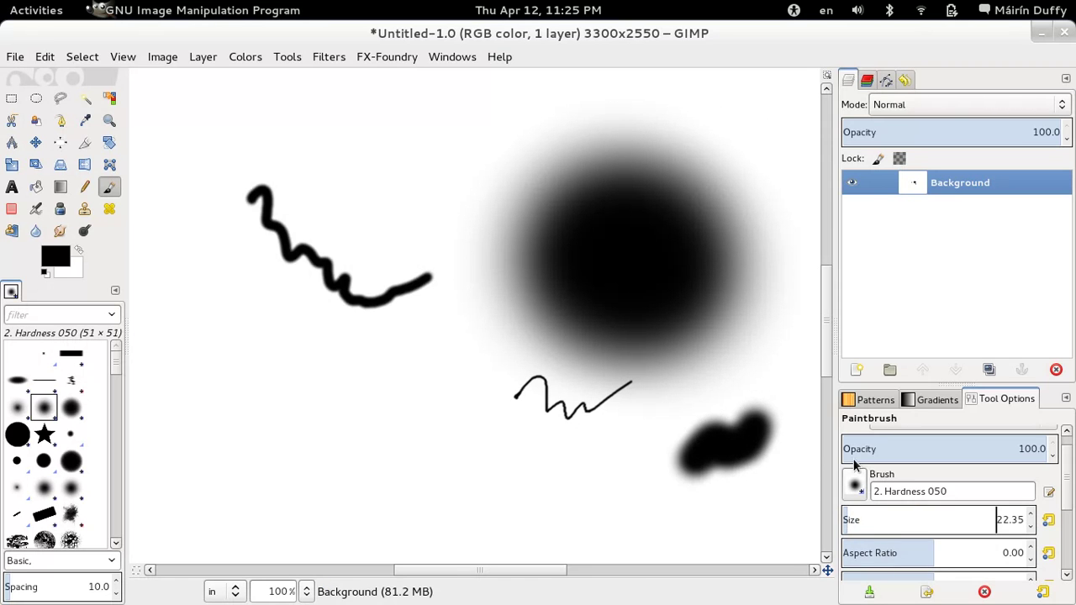
{"action": "mouse_move", "coordinate": [308, 350]}
{"action": "left_mouse_down"}
{"action": "mouse_move", "coordinate": [345, 357]}
{"action": "mouse_move", "coordinate": [353, 341]}
{"action": "mouse_move", "coordinate": [370, 371]}
{"action": "mouse_move", "coordinate": [405, 383]}
{"action": "mouse_move", "coordinate": [433, 363]}
{"action": "mouse_move", "coordinate": [430, 316]}
{"action": "mouse_move", "coordinate": [453, 277]}
{"action": "mouse_move", "coordinate": [414, 245]}
{"action": "mouse_move", "coordinate": [422, 226]}
{"action": "mouse_move", "coordinate": [446, 220]}
{"action": "mouse_move", "coordinate": [446, 171]}
{"action": "mouse_move", "coordinate": [502, 122]}
{"action": "left_mouse_up"}
Resize the brush with the bracket keys and add thin curved, bracket-shaped and thick strokes.
{"action": "key", "text": "bracketleft"}
{"action": "key", "text": "bracketleft"}
{"action": "key", "text": "bracketleft"}
{"action": "key", "text": "bracketleft"}
{"action": "key", "text": "bracketleft"}
{"action": "key", "text": "bracketleft"}
{"action": "key", "text": "bracketleft"}
{"action": "key", "text": "bracketleft"}
{"action": "key", "text": "bracketleft"}
{"action": "key", "text": "bracketleft"}
{"action": "key", "text": "bracketleft"}
{"action": "key", "text": "bracketleft"}
{"action": "key", "text": "bracketleft"}
{"action": "mouse_move", "coordinate": [390, 426]}
{"action": "left_mouse_down"}
{"action": "mouse_move", "coordinate": [406, 507]}
{"action": "mouse_move", "coordinate": [413, 474]}
{"action": "mouse_move", "coordinate": [416, 421]}
{"action": "left_mouse_up"}
{"action": "mouse_move", "coordinate": [501, 445]}
{"action": "left_mouse_down"}
{"action": "mouse_move", "coordinate": [480, 483]}
{"action": "mouse_move", "coordinate": [511, 484]}
{"action": "left_mouse_up"}
{"action": "key", "text": "bracketleft"}
{"action": "key", "text": "bracketleft"}
{"action": "key", "text": "bracketleft"}
{"action": "key", "text": "bracketleft"}
{"action": "key", "text": "bracketleft"}
{"action": "mouse_move", "coordinate": [559, 459]}
{"action": "left_mouse_down"}
{"action": "mouse_move", "coordinate": [547, 520]}
{"action": "mouse_move", "coordinate": [577, 515]}
{"action": "mouse_move", "coordinate": [619, 486]}
{"action": "mouse_move", "coordinate": [617, 467]}
{"action": "mouse_move", "coordinate": [662, 427]}
{"action": "left_mouse_up"}
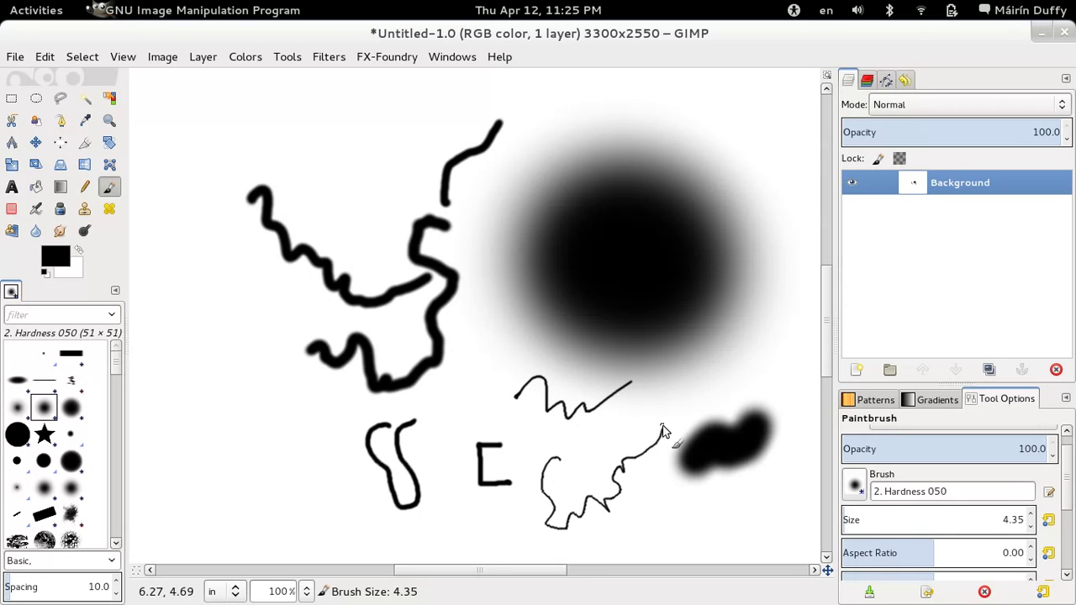
{"action": "key", "text": "bracketright"}
{"action": "key", "text": "bracketright"}
{"action": "key", "text": "bracketright"}
{"action": "key", "text": "bracketright"}
{"action": "key", "text": "bracketright"}
{"action": "key", "text": "bracketright"}
{"action": "key", "text": "bracketright"}
{"action": "key", "text": "bracketright"}
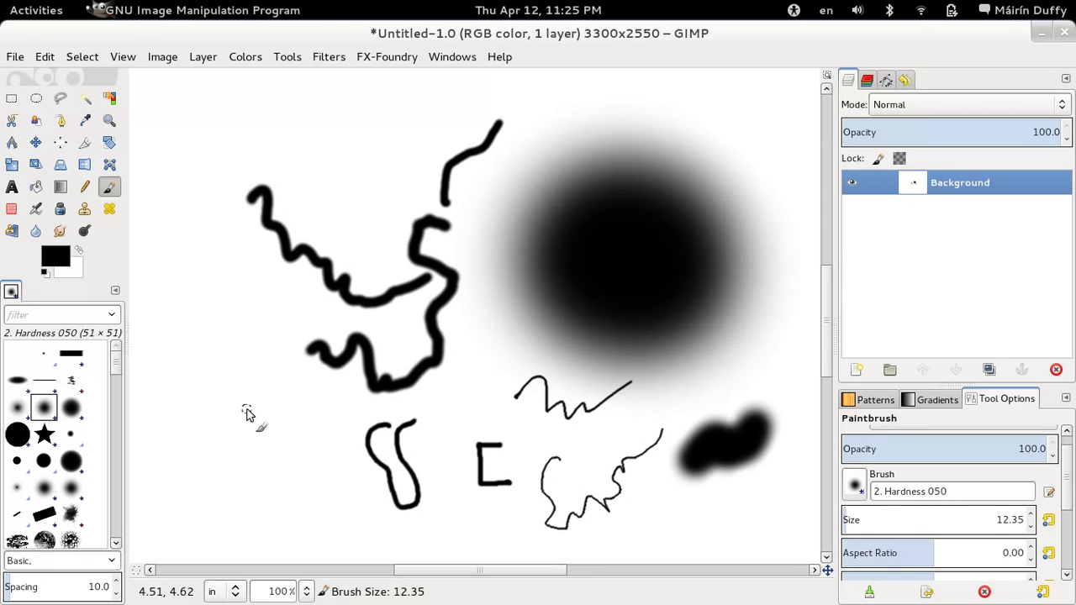
{"action": "key", "text": "bracketright"}
{"action": "mouse_move", "coordinate": [238, 405]}
{"action": "left_mouse_down"}
{"action": "mouse_move", "coordinate": [275, 402]}
{"action": "mouse_move", "coordinate": [278, 473]}
{"action": "mouse_move", "coordinate": [238, 473]}
{"action": "left_mouse_up"}
{"action": "key", "text": "bracketright"}
{"action": "key", "text": "bracketright"}
{"action": "key", "text": "bracketright"}
{"action": "key", "text": "bracketright"}
{"action": "key", "text": "bracketright"}
{"action": "key", "text": "bracketright"}
{"action": "key", "text": "bracketright"}
{"action": "key", "text": "bracketright"}
{"action": "mouse_move", "coordinate": [183, 307]}
{"action": "left_mouse_down"}
{"action": "mouse_move", "coordinate": [225, 309]}
{"action": "mouse_move", "coordinate": [238, 398]}
{"action": "mouse_move", "coordinate": [188, 400]}
{"action": "left_mouse_up"}
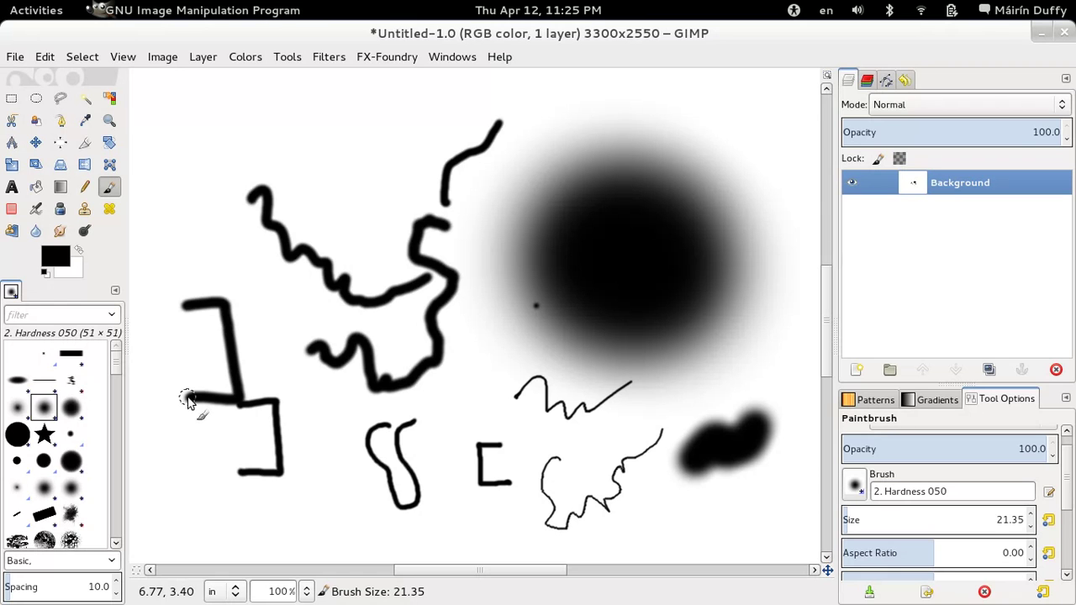
{"action": "mouse_move", "coordinate": [780, 120]}
{"action": "left_mouse_down"}
{"action": "mouse_move", "coordinate": [770, 176]}
{"action": "mouse_move", "coordinate": [759, 173]}
{"action": "mouse_move", "coordinate": [780, 213]}
{"action": "mouse_move", "coordinate": [767, 328]}
{"action": "mouse_move", "coordinate": [783, 351]}
{"action": "mouse_move", "coordinate": [743, 294]}
{"action": "mouse_move", "coordinate": [762, 367]}
{"action": "mouse_move", "coordinate": [739, 374]}
{"action": "mouse_move", "coordinate": [701, 357]}
{"action": "mouse_move", "coordinate": [684, 405]}
{"action": "left_mouse_up"}
{"action": "mouse_move", "coordinate": [618, 103]}
{"action": "left_mouse_down"}
{"action": "mouse_move", "coordinate": [644, 129]}
{"action": "mouse_move", "coordinate": [656, 160]}
{"action": "mouse_move", "coordinate": [648, 183]}
{"action": "mouse_move", "coordinate": [717, 209]}
{"action": "mouse_move", "coordinate": [742, 206]}
{"action": "left_mouse_up"}
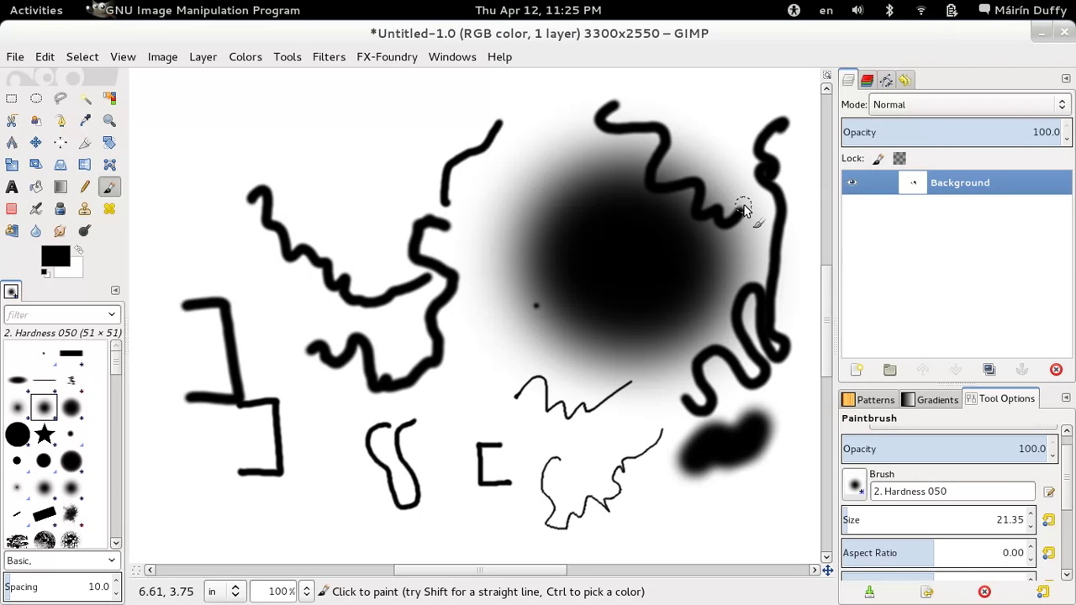
In the extended input device configuration, set the Wacom pen stylus mode to Screen.
{"action": "left_click", "coordinate": [45, 57]}
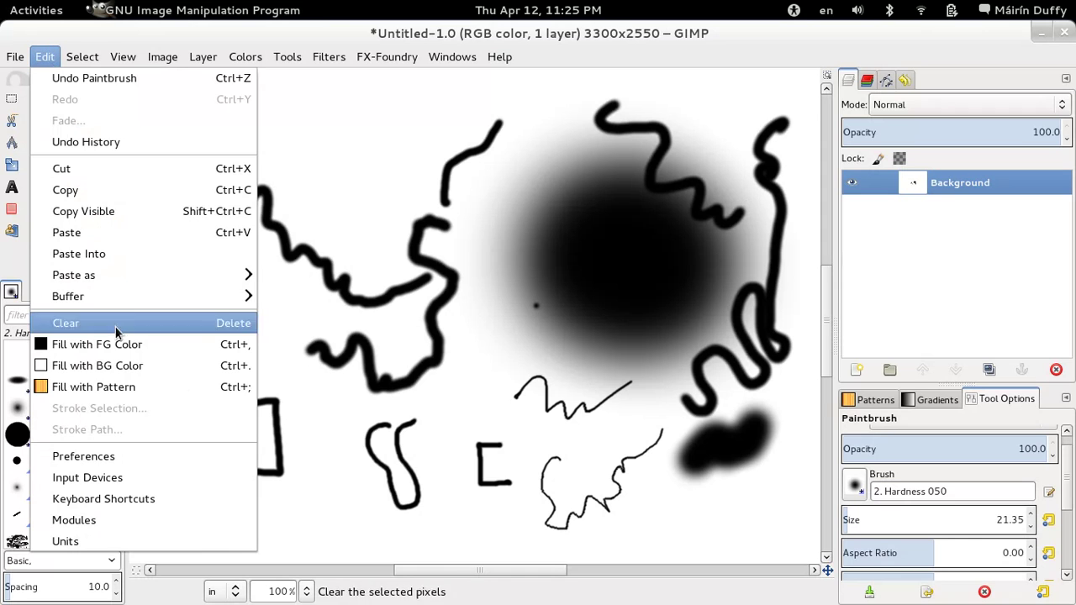
{"action": "left_click", "coordinate": [108, 455]}
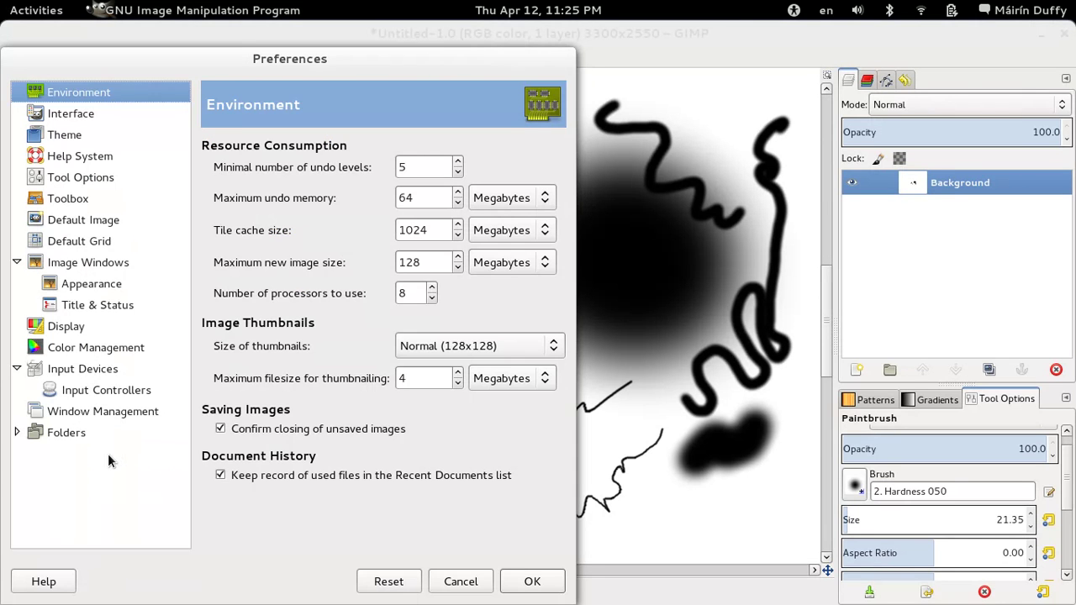
{"action": "left_click", "coordinate": [97, 369]}
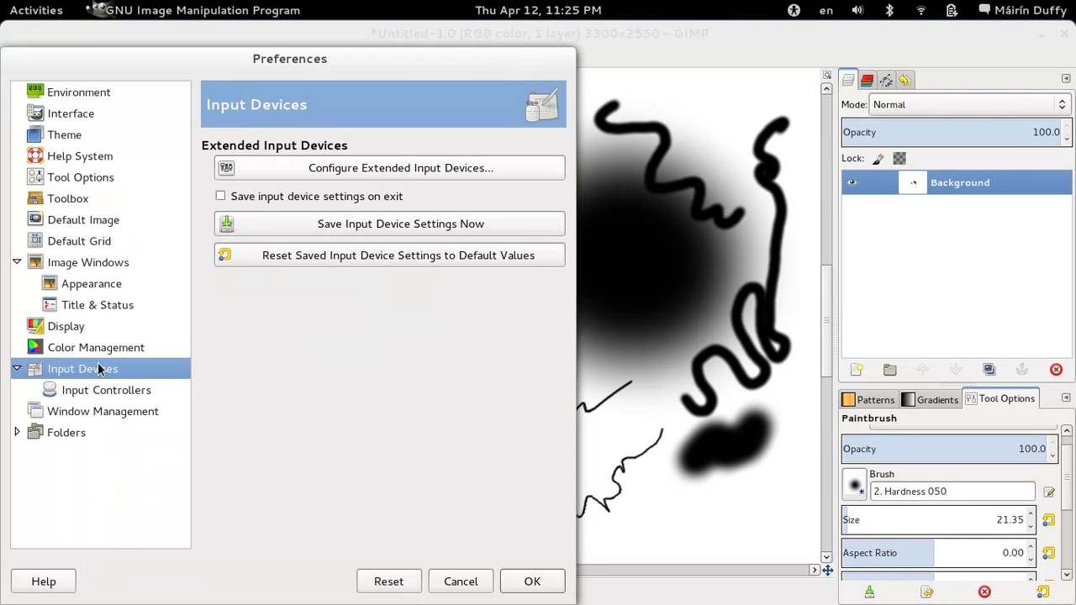
{"action": "left_click", "coordinate": [436, 169]}
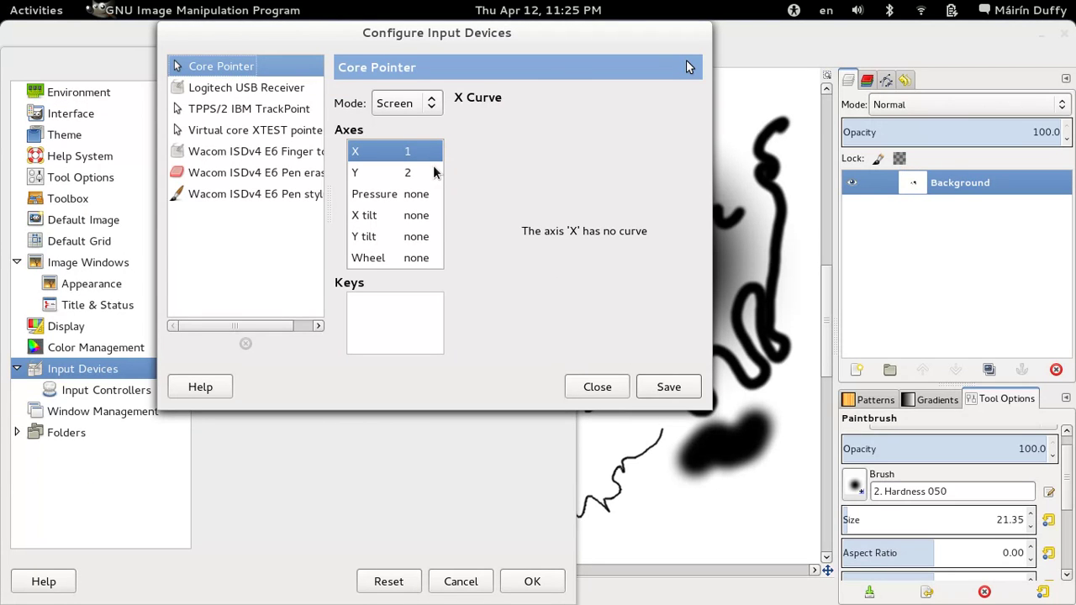
{"action": "left_click_drag", "start_coordinate": [324, 206], "coordinate": [363, 202]}
{"action": "left_click", "coordinate": [309, 199]}
{"action": "left_click", "coordinate": [462, 104]}
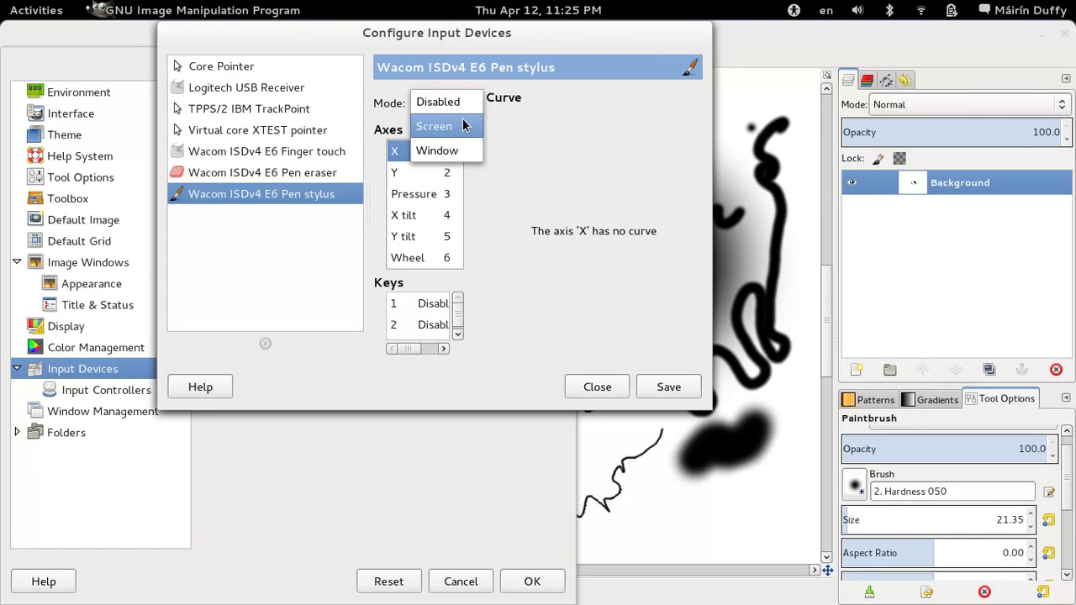
{"action": "left_click", "coordinate": [462, 125]}
Set the Wacom pen eraser mode to Screen, save the device settings, and close Preferences.
{"action": "left_click", "coordinate": [303, 176]}
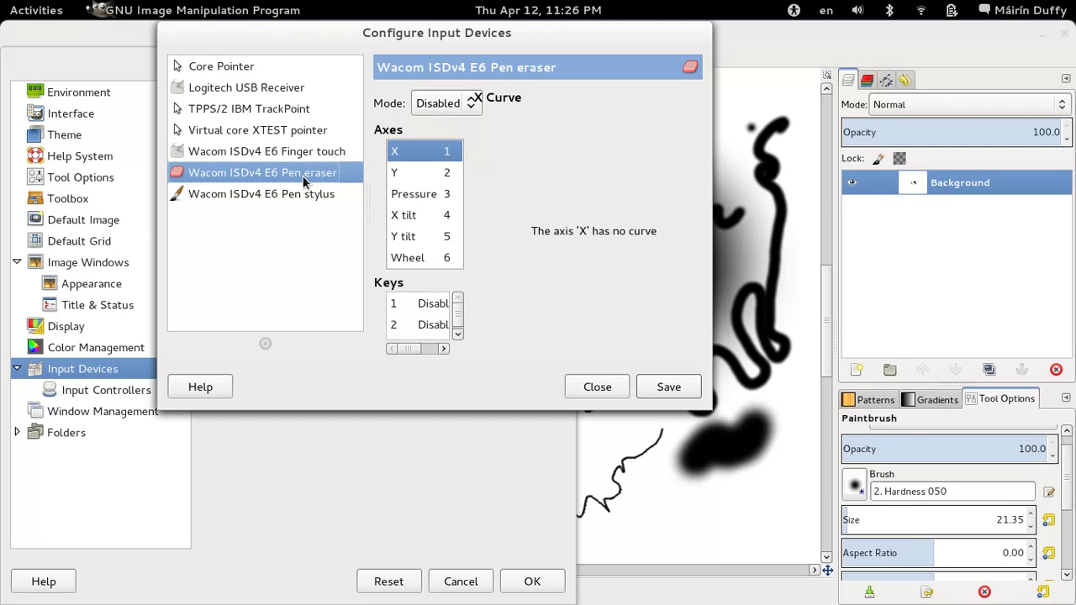
{"action": "left_click", "coordinate": [433, 106]}
{"action": "left_click", "coordinate": [429, 129]}
{"action": "left_click", "coordinate": [665, 388]}
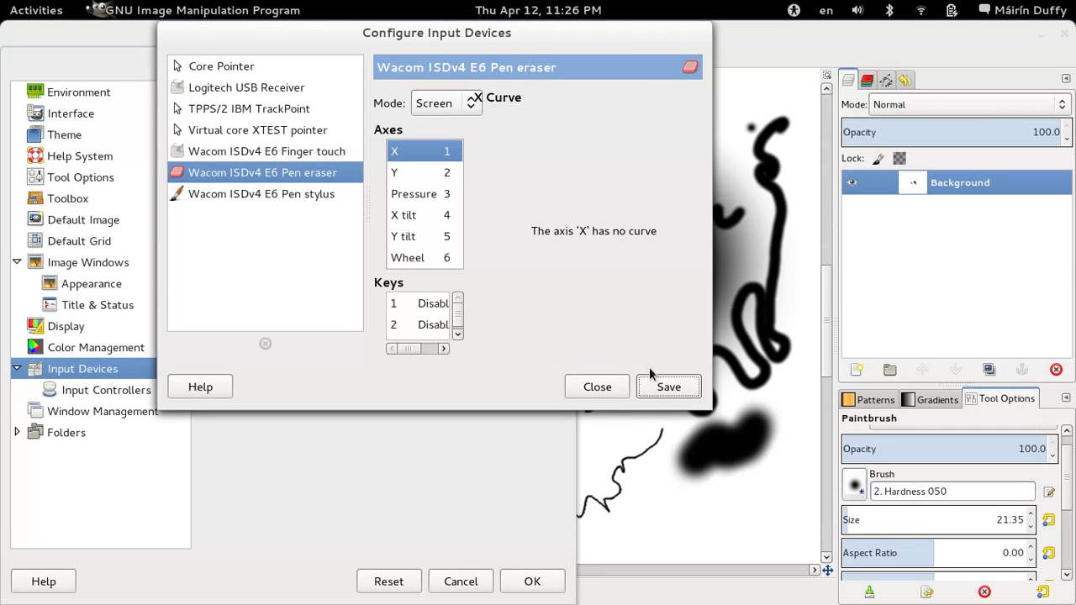
{"action": "left_click", "coordinate": [664, 386]}
{"action": "left_click", "coordinate": [598, 383]}
{"action": "left_click", "coordinate": [520, 586]}
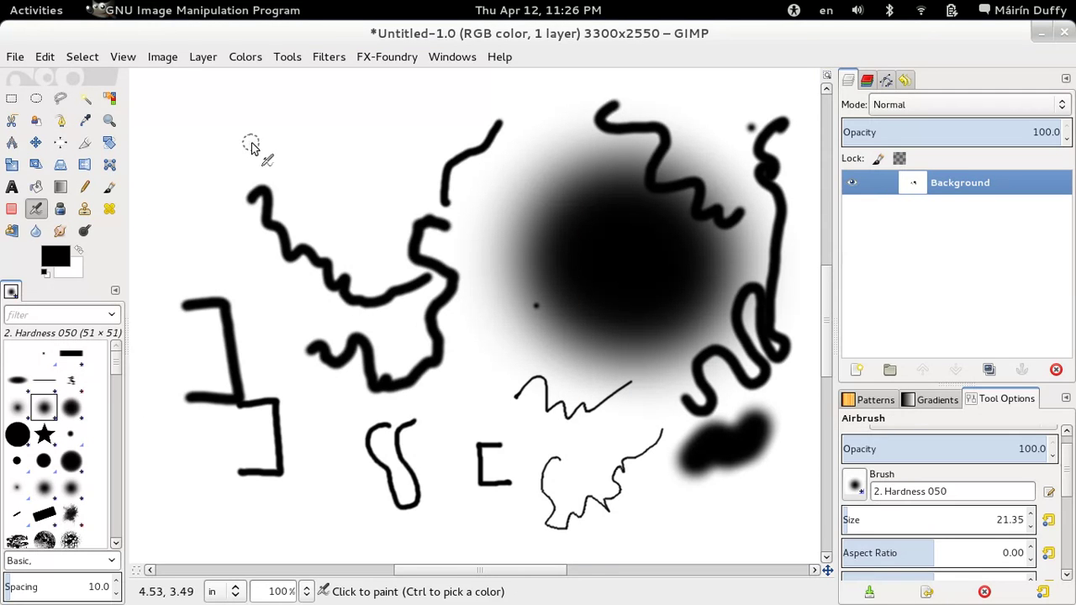
Airbrush two faint grey strokes near the top-left and top-centre of the canvas.
{"action": "mouse_move", "coordinate": [250, 125]}
{"action": "left_mouse_down"}
{"action": "mouse_move", "coordinate": [279, 109]}
{"action": "mouse_move", "coordinate": [281, 160]}
{"action": "mouse_move", "coordinate": [296, 184]}
{"action": "mouse_move", "coordinate": [320, 127]}
{"action": "mouse_move", "coordinate": [336, 207]}
{"action": "mouse_move", "coordinate": [357, 157]}
{"action": "mouse_move", "coordinate": [371, 158]}
{"action": "mouse_move", "coordinate": [374, 190]}
{"action": "mouse_move", "coordinate": [380, 138]}
{"action": "mouse_move", "coordinate": [392, 130]}
{"action": "mouse_move", "coordinate": [394, 164]}
{"action": "mouse_move", "coordinate": [416, 154]}
{"action": "mouse_move", "coordinate": [437, 89]}
{"action": "left_mouse_up"}
{"action": "mouse_move", "coordinate": [454, 124]}
{"action": "left_mouse_down"}
{"action": "mouse_move", "coordinate": [468, 92]}
{"action": "mouse_move", "coordinate": [487, 100]}
{"action": "mouse_move", "coordinate": [512, 91]}
{"action": "mouse_move", "coordinate": [593, 118]}
{"action": "left_mouse_up"}
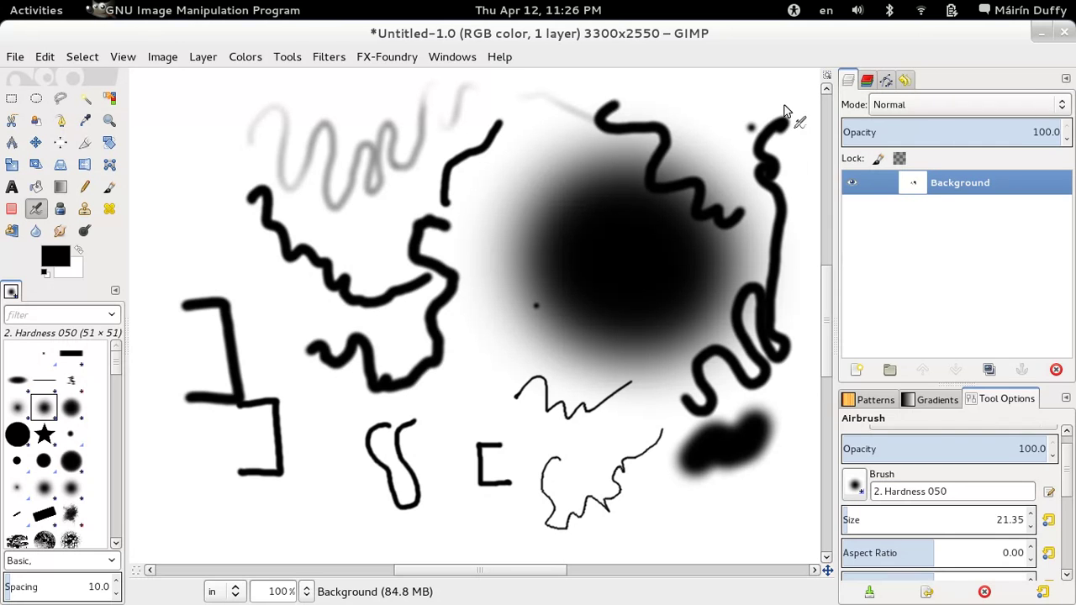
Switch back to the Paintbrush and browse the Image, Windows, Layer and Colors menus.
{"action": "key", "text": "p"}
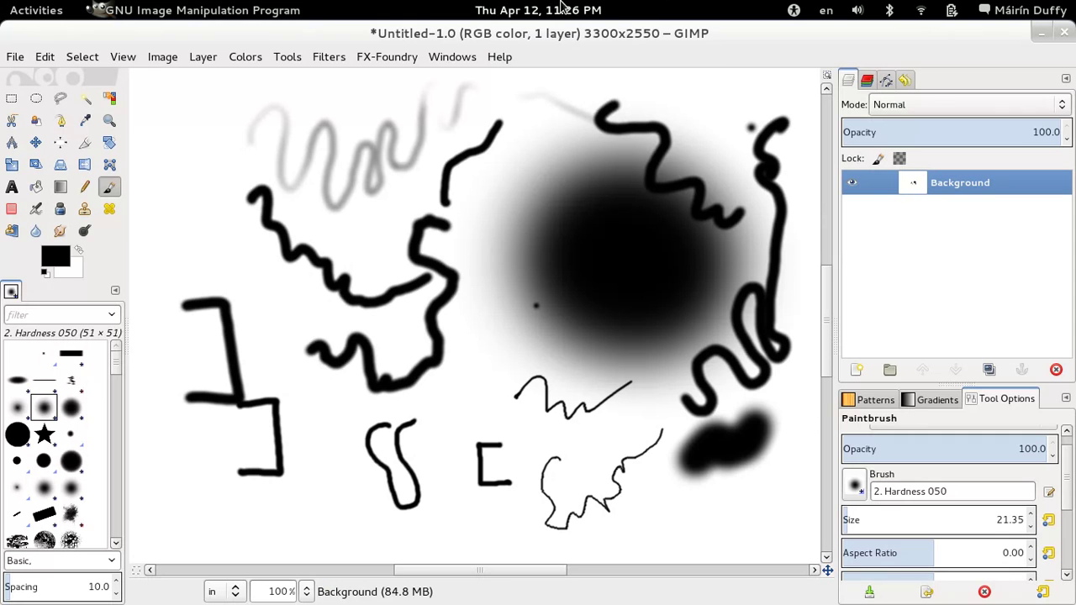
{"action": "left_click", "coordinate": [155, 59]}
{"action": "mouse_move", "coordinate": [448, 61]}
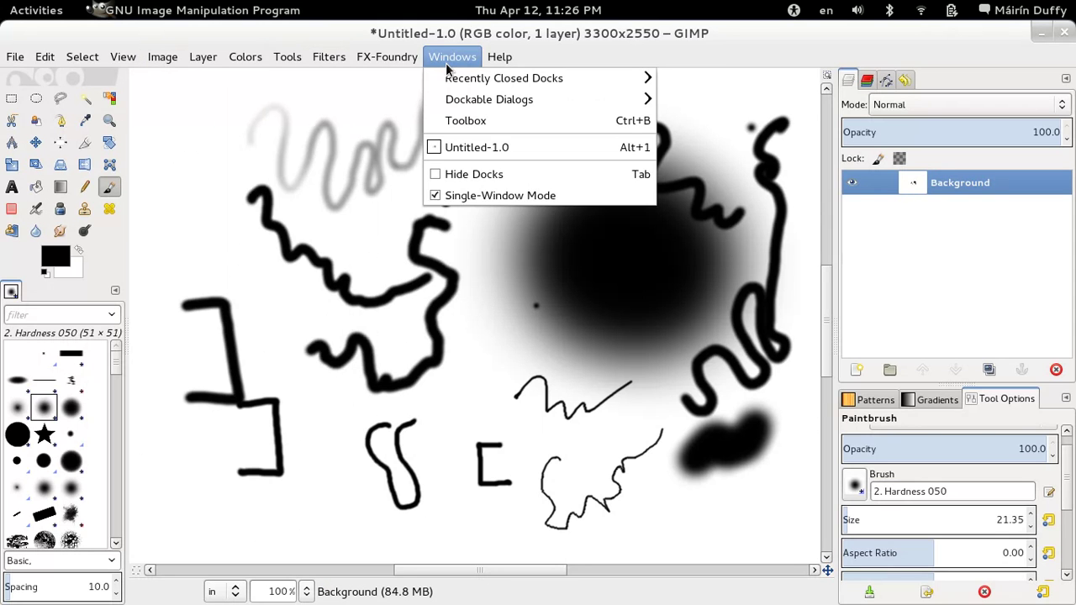
{"action": "mouse_move", "coordinate": [204, 55]}
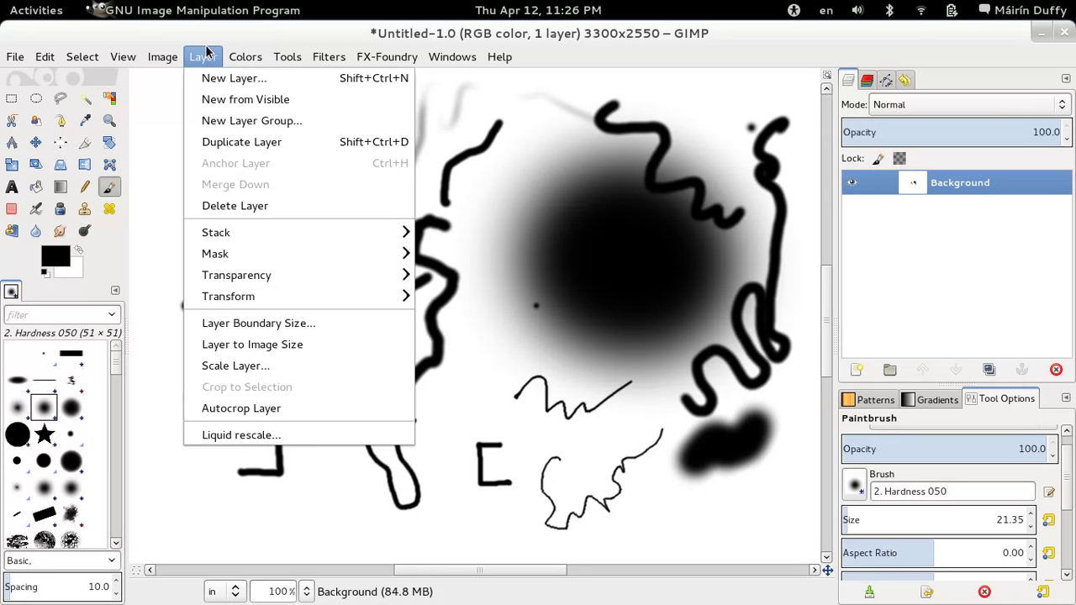
{"action": "mouse_move", "coordinate": [245, 55]}
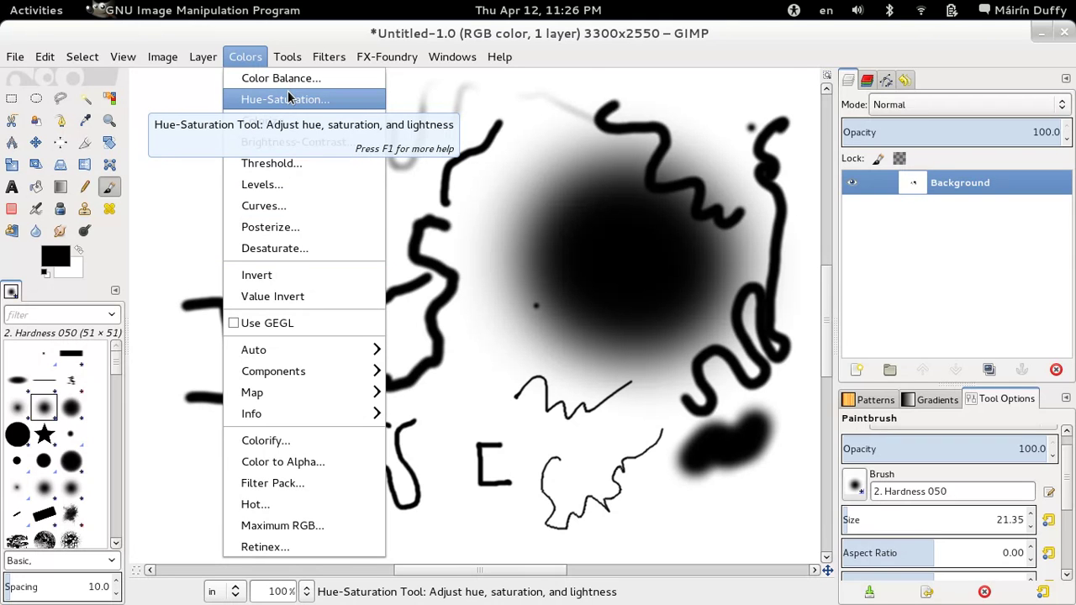
In Keyboard Shortcuts, filter by 'level' and assign Shift+Ctrl+Alt+L to Levels.
{"action": "mouse_move", "coordinate": [52, 61]}
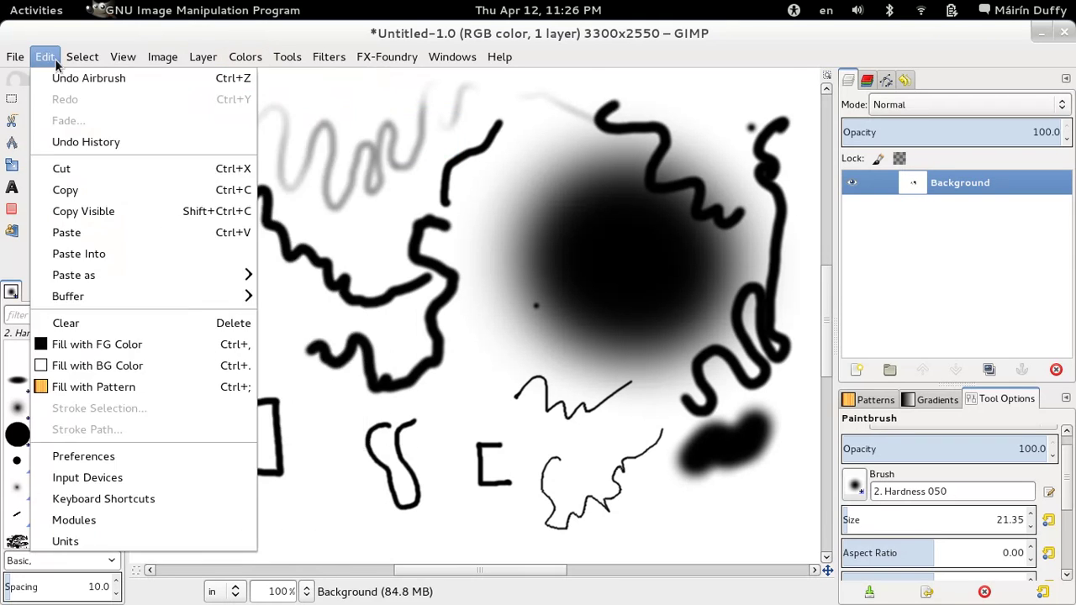
{"action": "left_click", "coordinate": [142, 499]}
{"action": "type", "text": "level"}
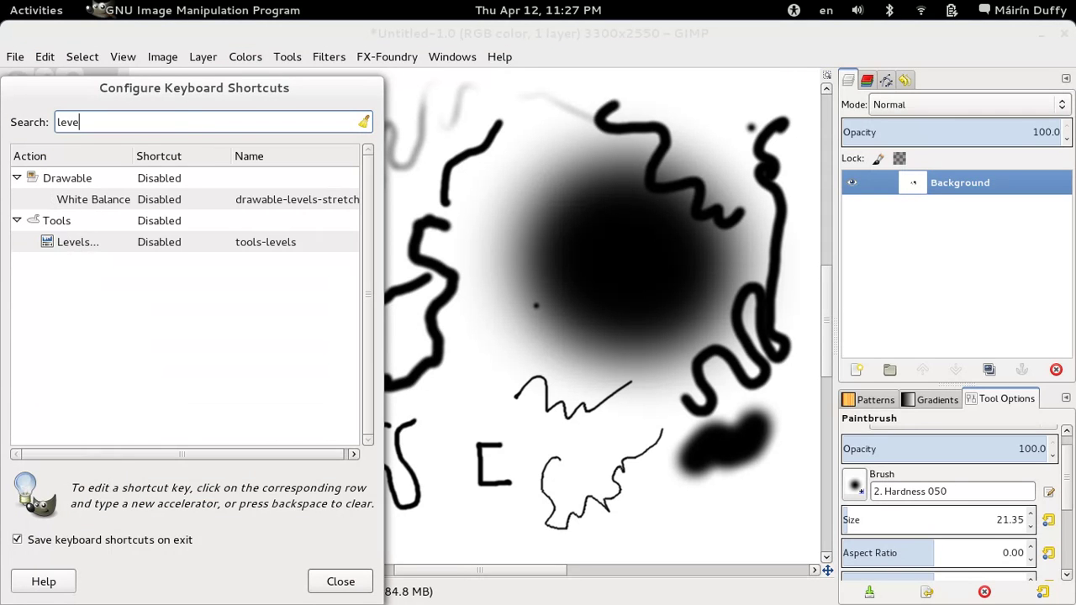
{"action": "left_click", "coordinate": [165, 245]}
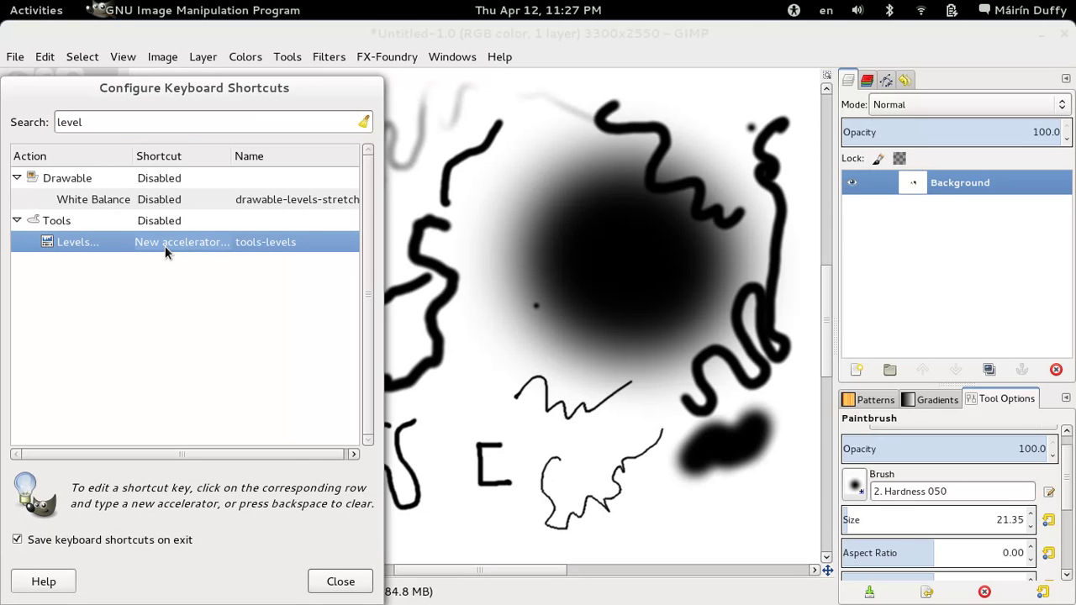
{"action": "key", "text": "shift+ctrl+alt+l"}
Close the shortcut editor, test Shift+Ctrl+Alt+L opens Levels, then cancel Levels.
{"action": "left_click", "coordinate": [339, 581]}
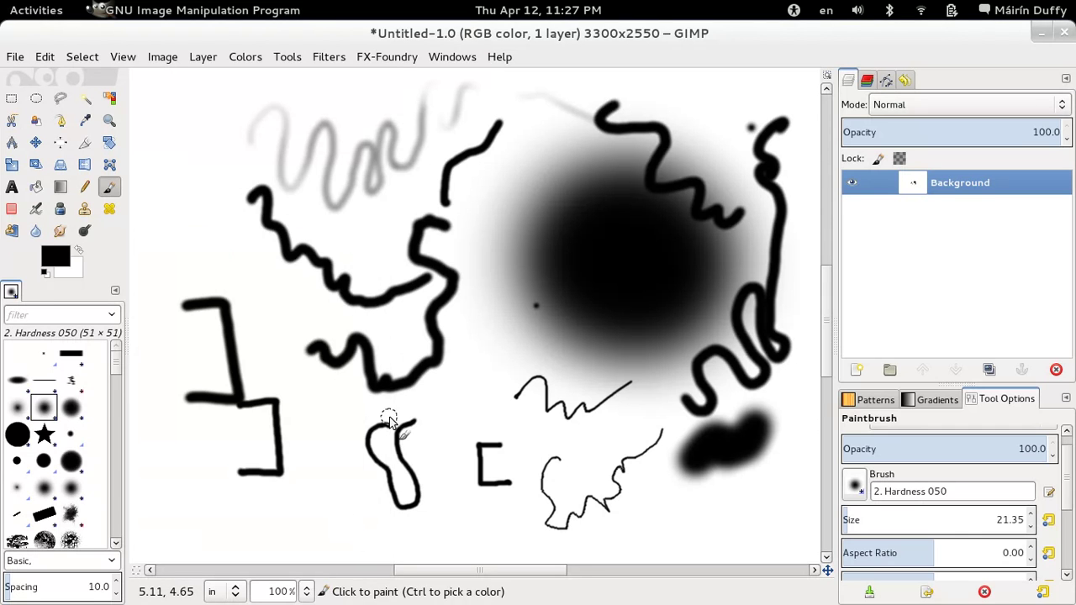
{"action": "key", "text": "shift+ctrl+alt+l"}
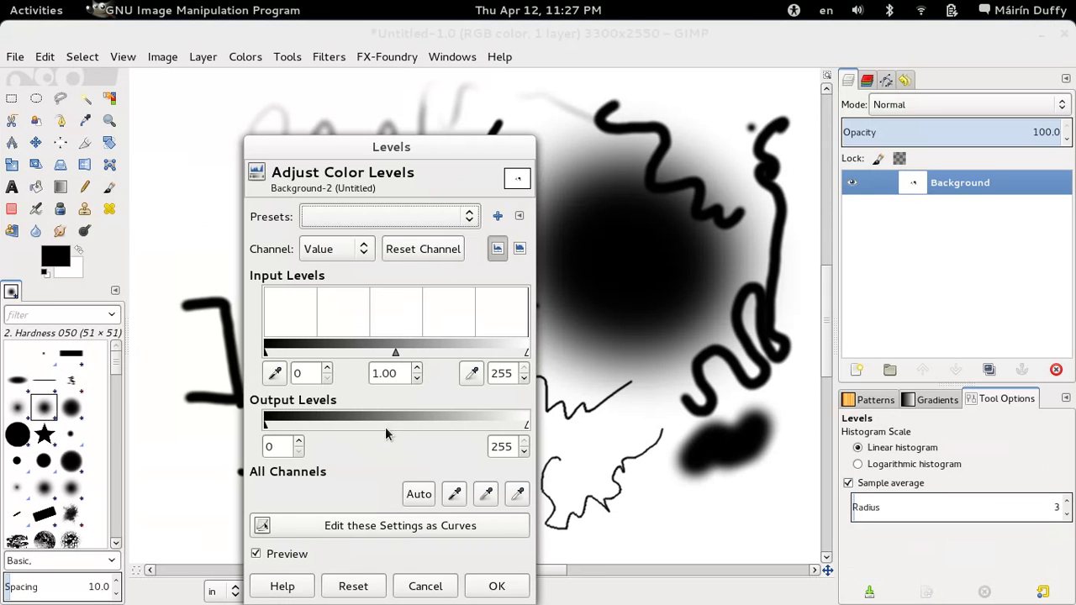
{"action": "left_click", "coordinate": [436, 587]}
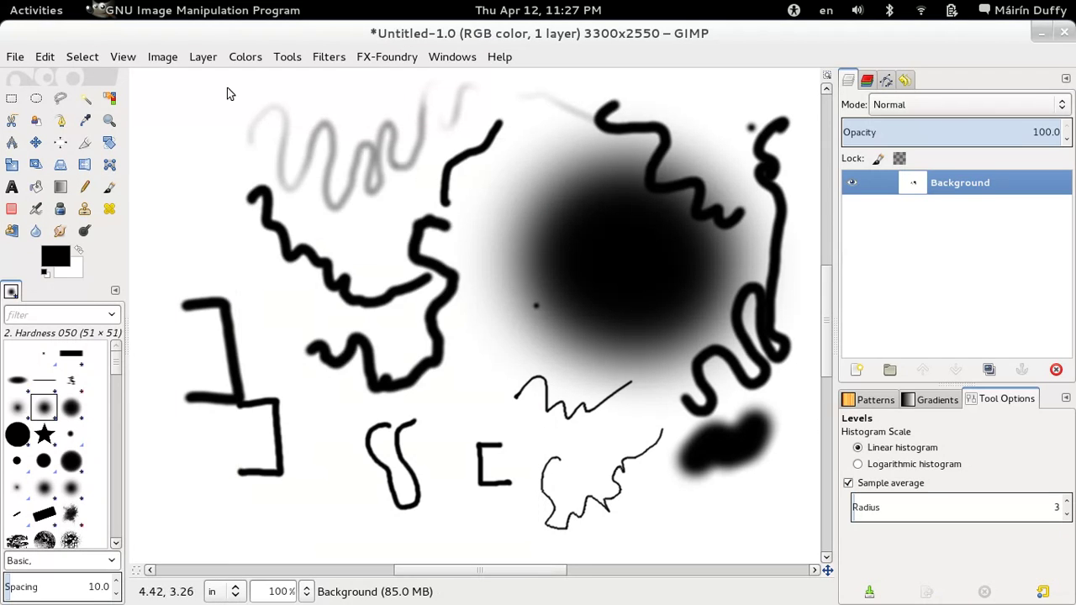
Pick the Paintbrush and enlarge the toolbox, tool options and Layers docks.
{"action": "left_click", "coordinate": [46, 57]}
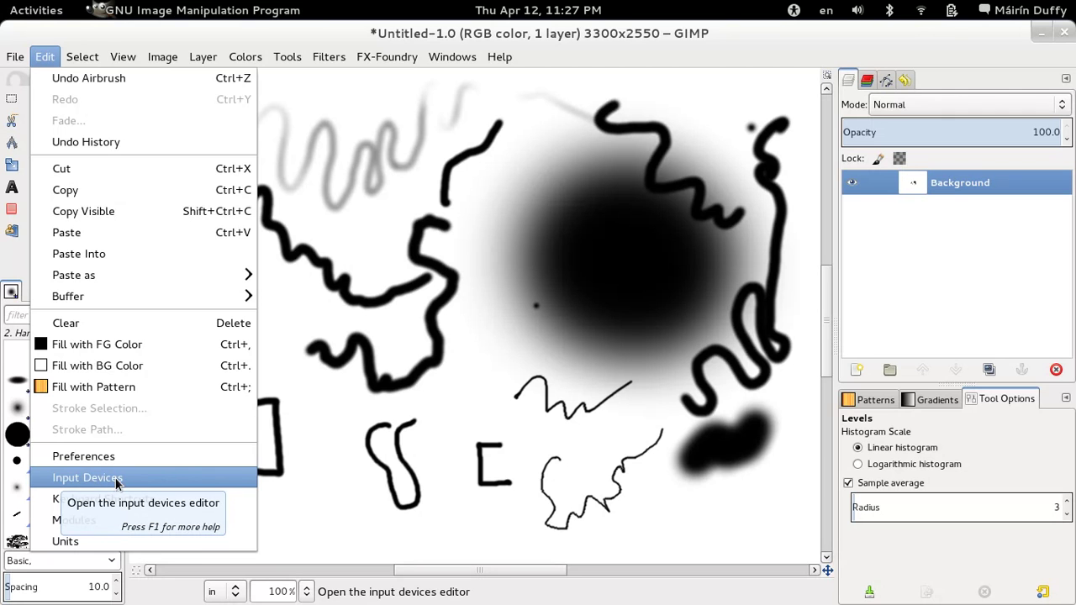
{"action": "left_click", "coordinate": [334, 273]}
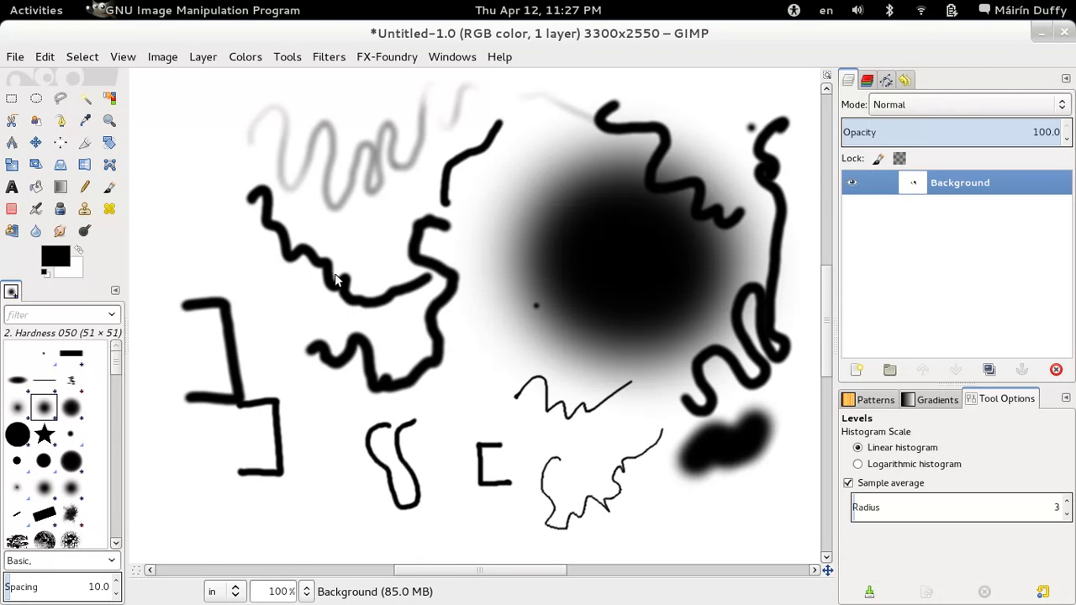
{"action": "key", "text": "a"}
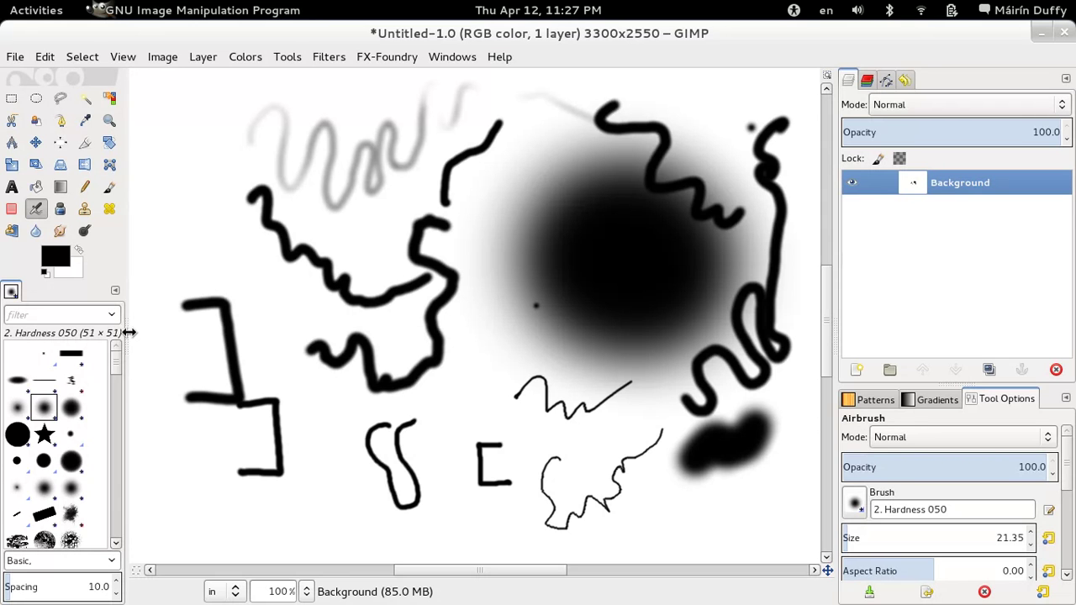
{"action": "left_click_drag", "start_coordinate": [126, 330], "coordinate": [155, 329]}
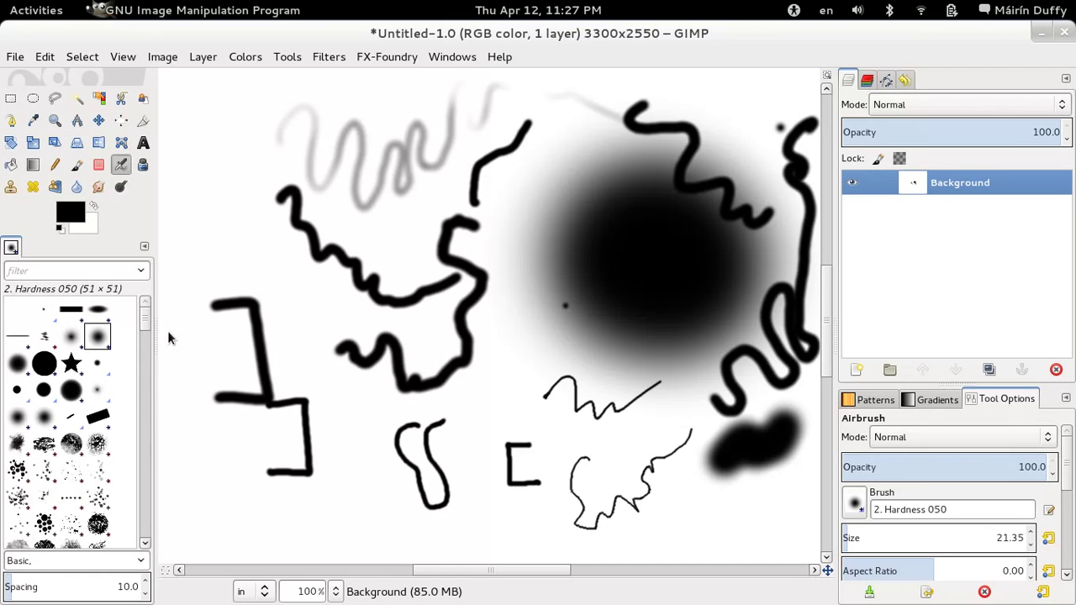
{"action": "left_click", "coordinate": [76, 165]}
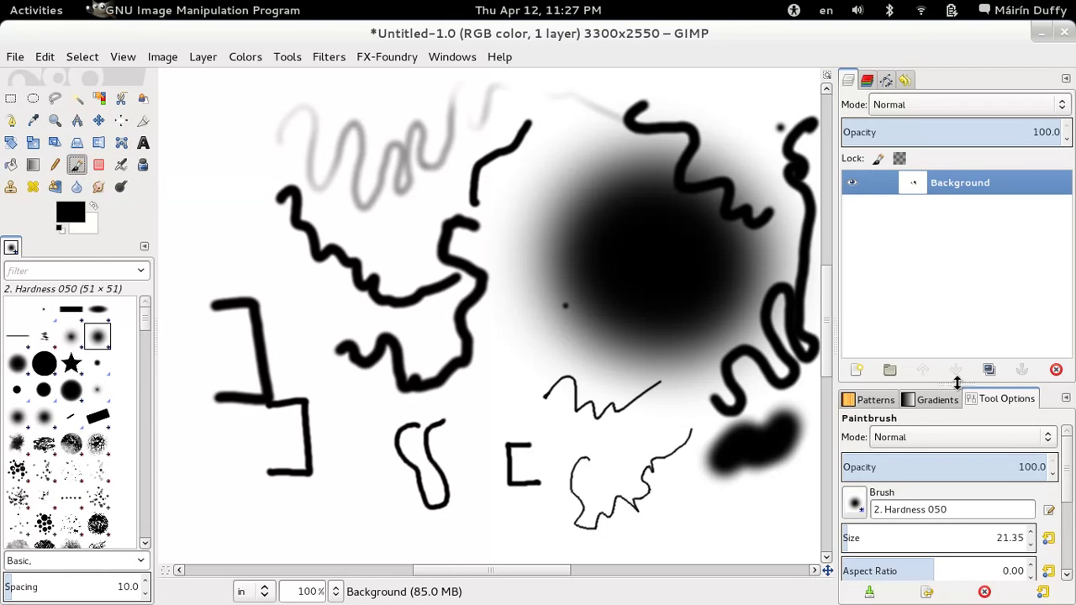
{"action": "left_click_drag", "start_coordinate": [950, 383], "coordinate": [954, 256]}
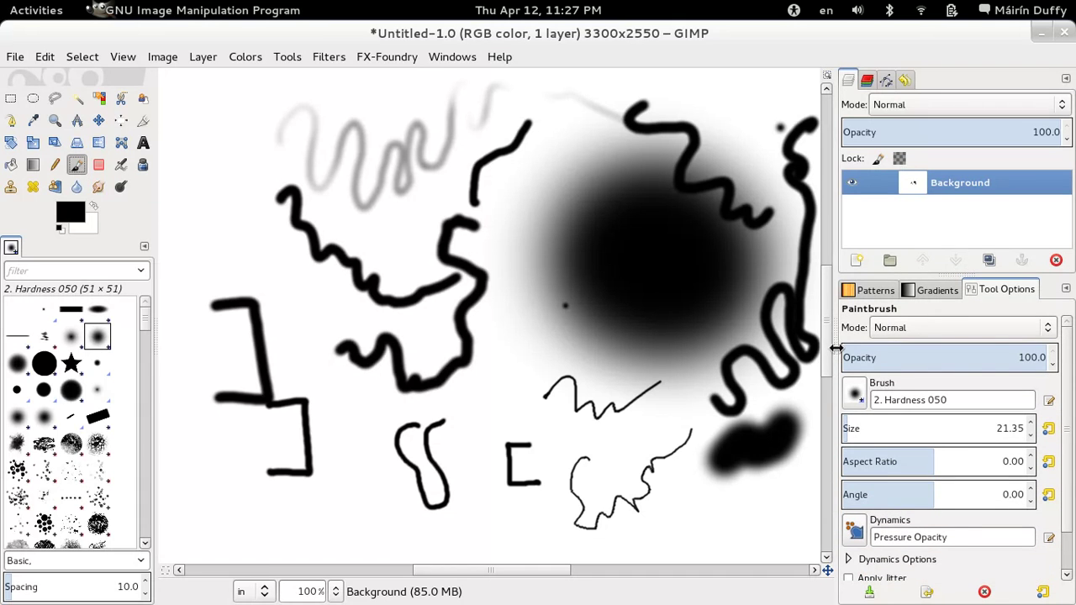
{"action": "left_click_drag", "start_coordinate": [832, 347], "coordinate": [819, 347]}
Add a new white-filled layer named 'Layer' above Background.
{"action": "left_click", "coordinate": [844, 259]}
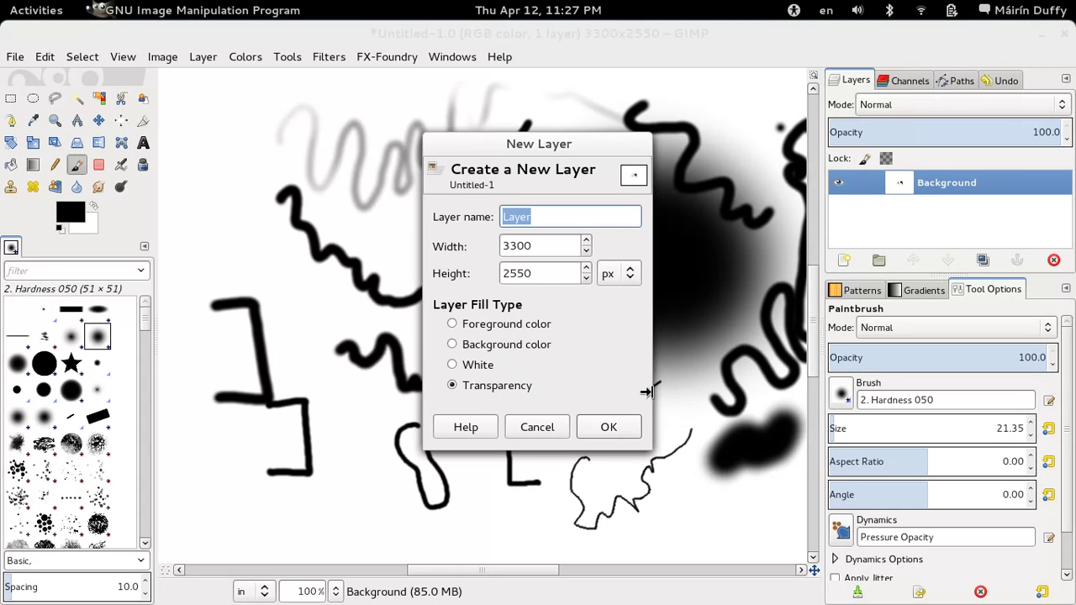
{"action": "left_click", "coordinate": [498, 366]}
{"action": "left_click", "coordinate": [607, 420]}
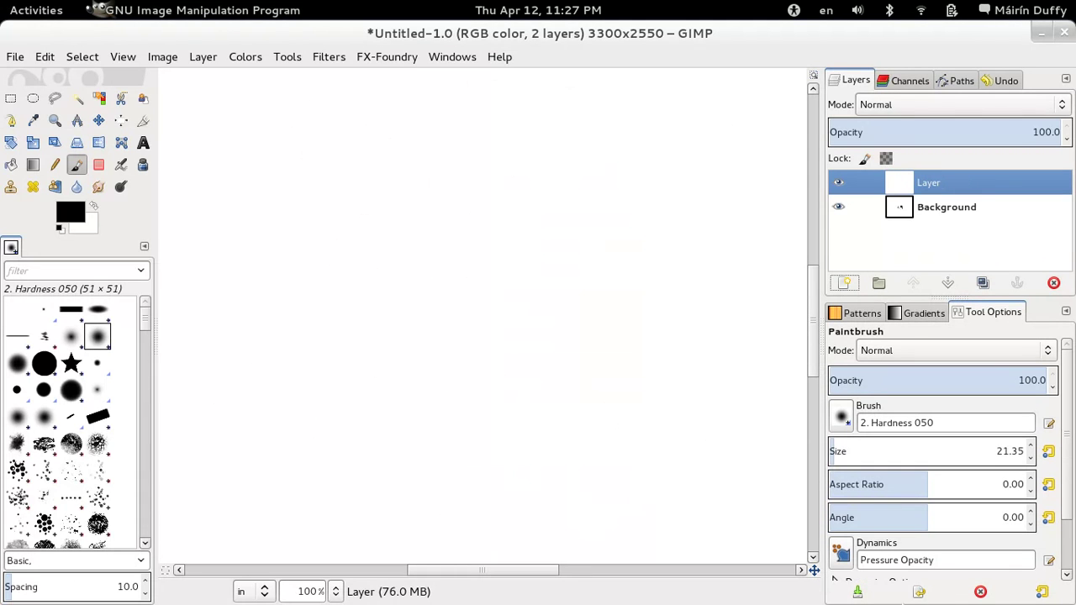
Browse the saved tool presets and Paint Dynamics list without changing anything.
{"action": "left_click", "coordinate": [918, 592]}
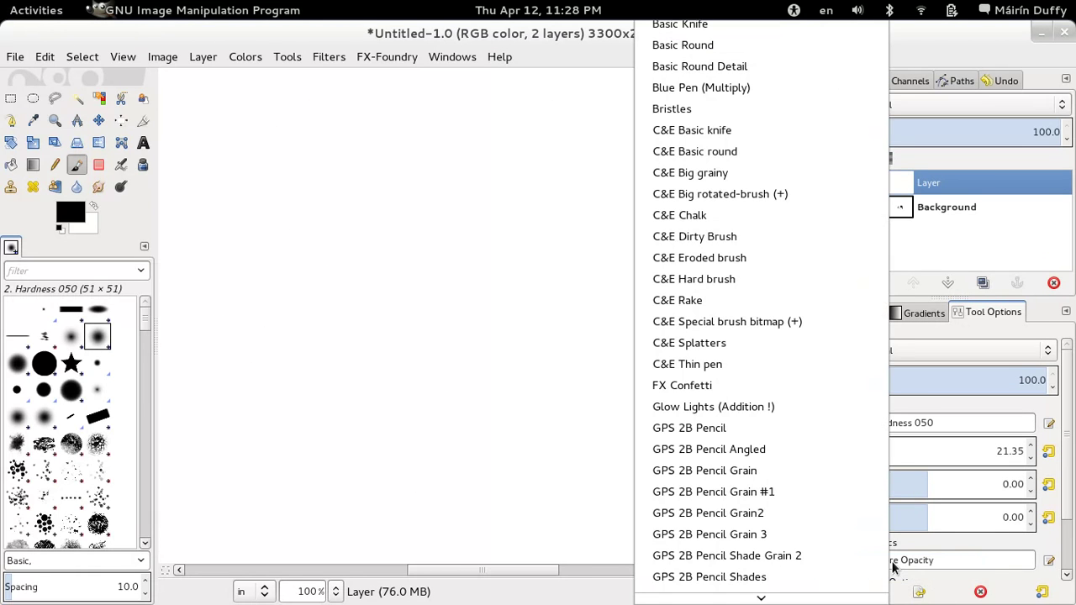
{"action": "left_click", "coordinate": [893, 569]}
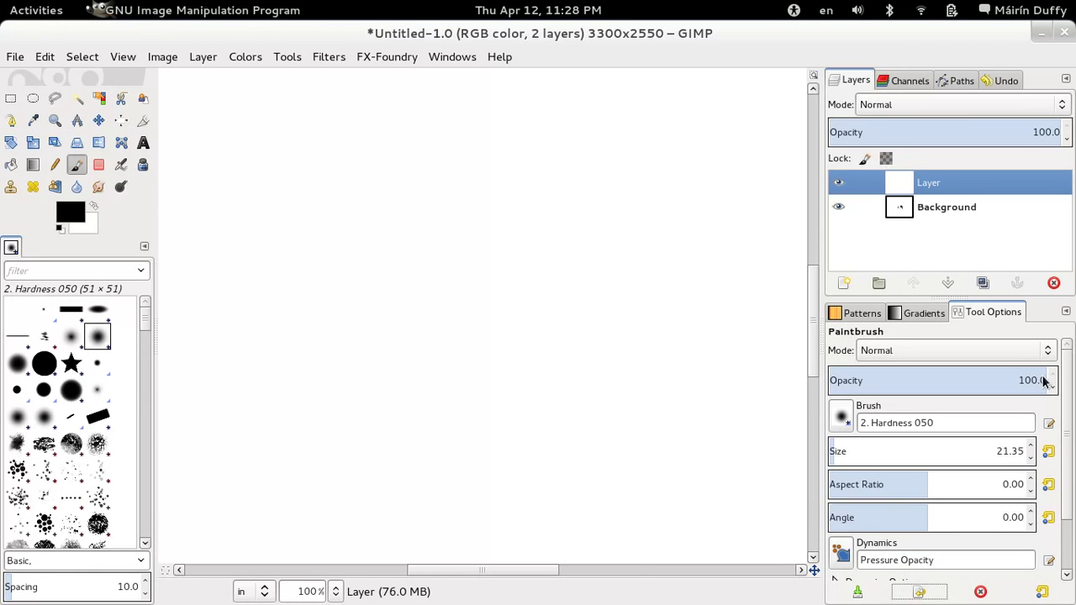
{"action": "scroll", "coordinate": [1059, 395], "scroll_direction": "down", "scroll_amount": 1}
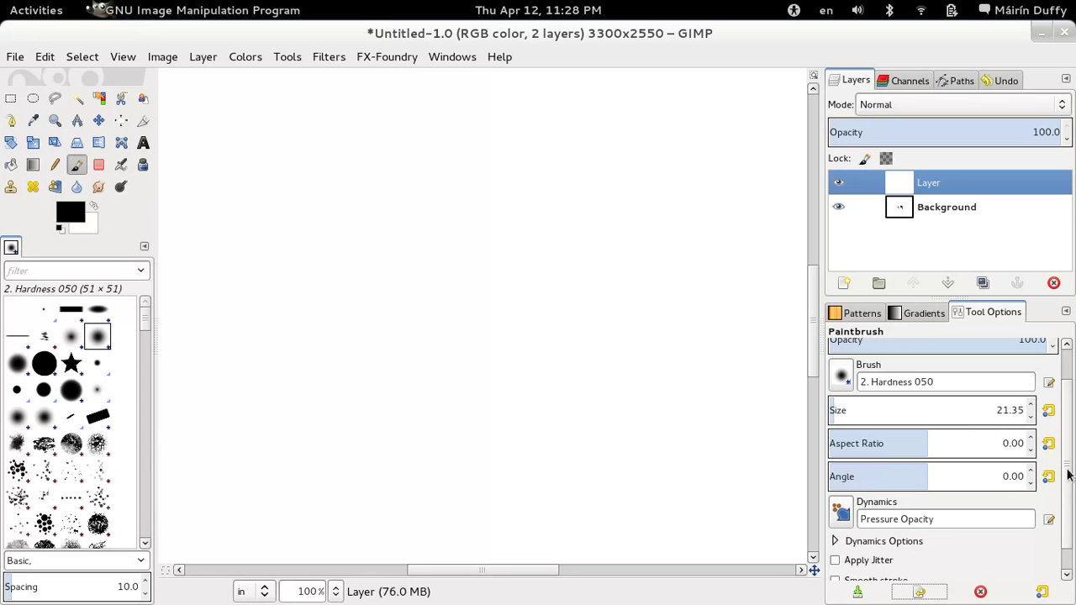
{"action": "scroll", "coordinate": [1065, 476], "scroll_direction": "down", "scroll_amount": 1}
{"action": "left_click", "coordinate": [843, 480]}
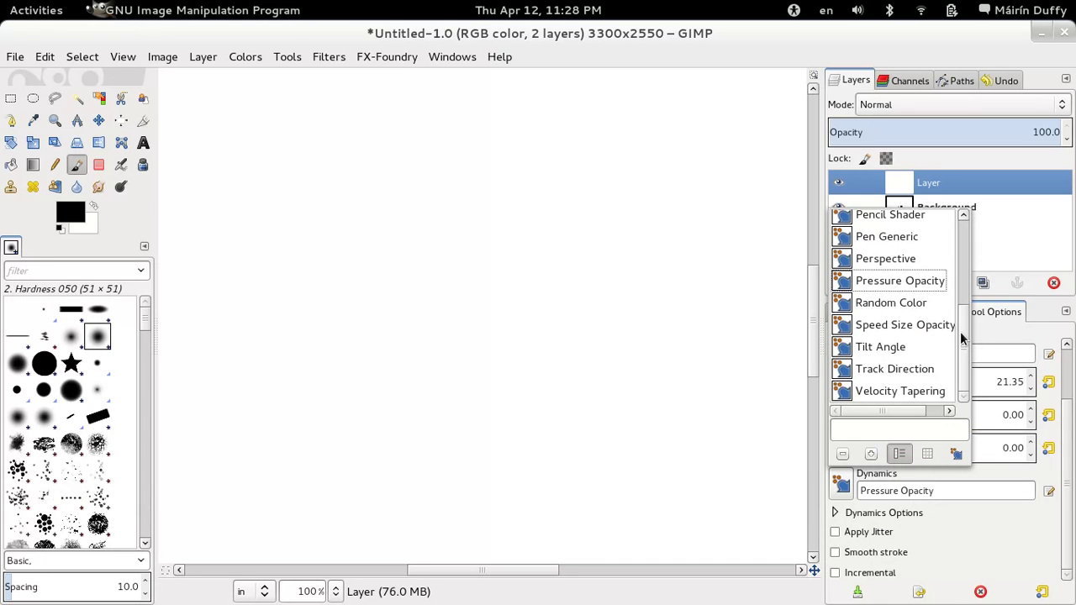
{"action": "left_click_drag", "start_coordinate": [961, 331], "coordinate": [958, 234]}
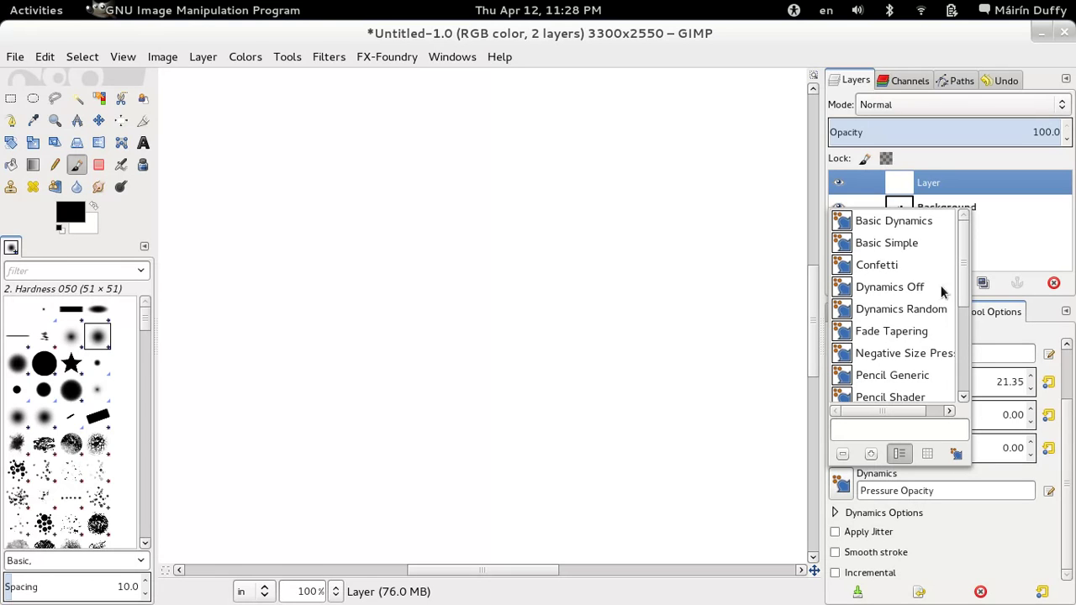
{"action": "left_click_drag", "start_coordinate": [954, 269], "coordinate": [964, 518]}
{"action": "left_click", "coordinate": [826, 520]}
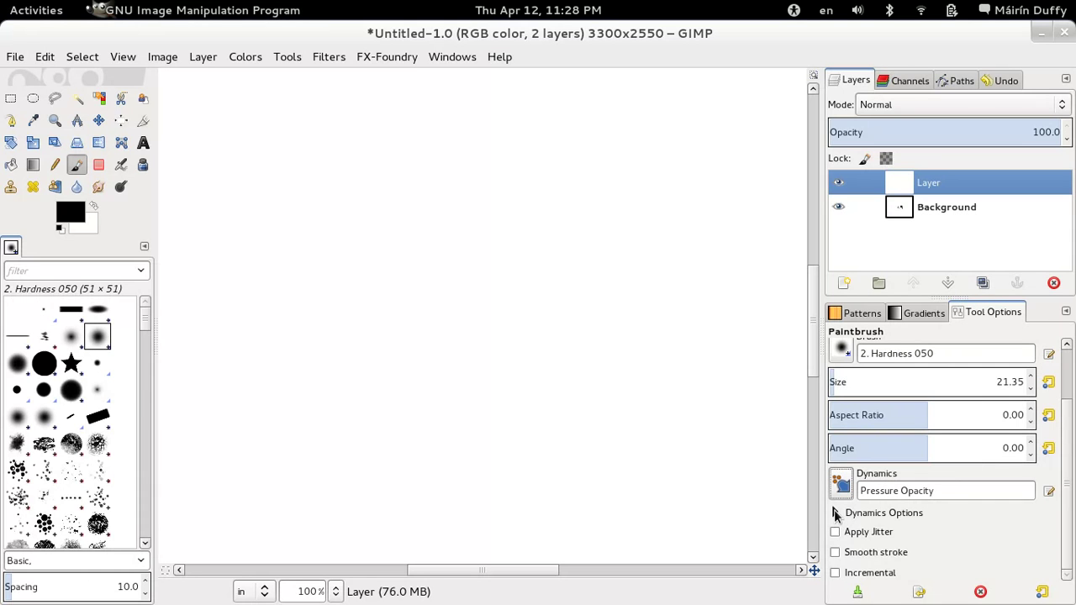
Inspect the extra dynamics settings and bring up the saved tool preset list.
{"action": "left_click", "coordinate": [835, 512]}
{"action": "left_click_drag", "start_coordinate": [1066, 461], "coordinate": [1063, 524]}
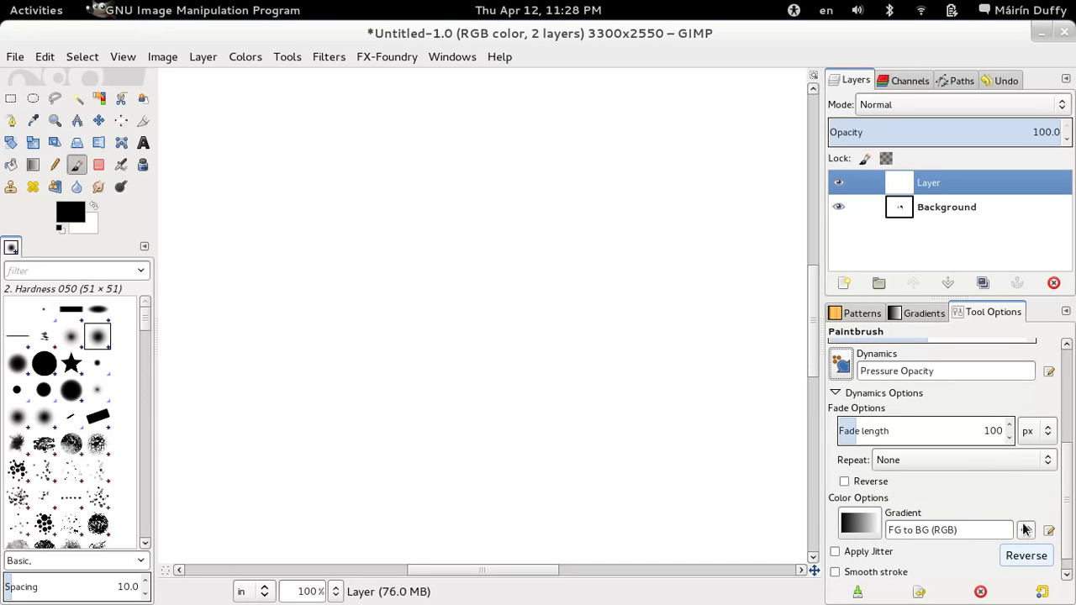
{"action": "left_click_drag", "start_coordinate": [1063, 450], "coordinate": [1072, 288]}
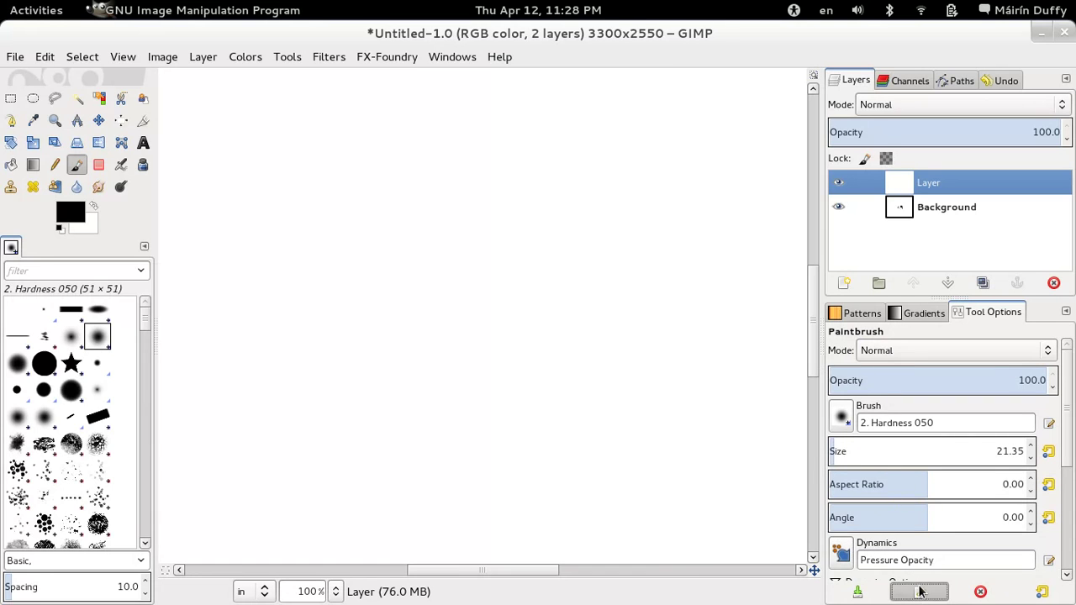
{"action": "left_click", "coordinate": [915, 556]}
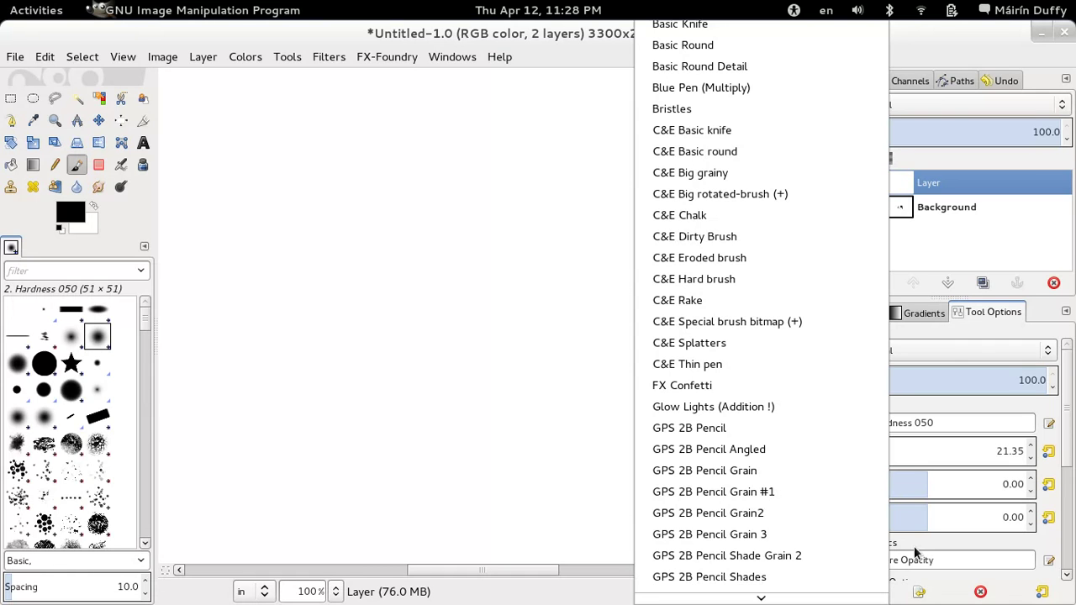
Load the Bristles preset and paint three strokes, shrinking the brush between them.
{"action": "left_click", "coordinate": [672, 108]}
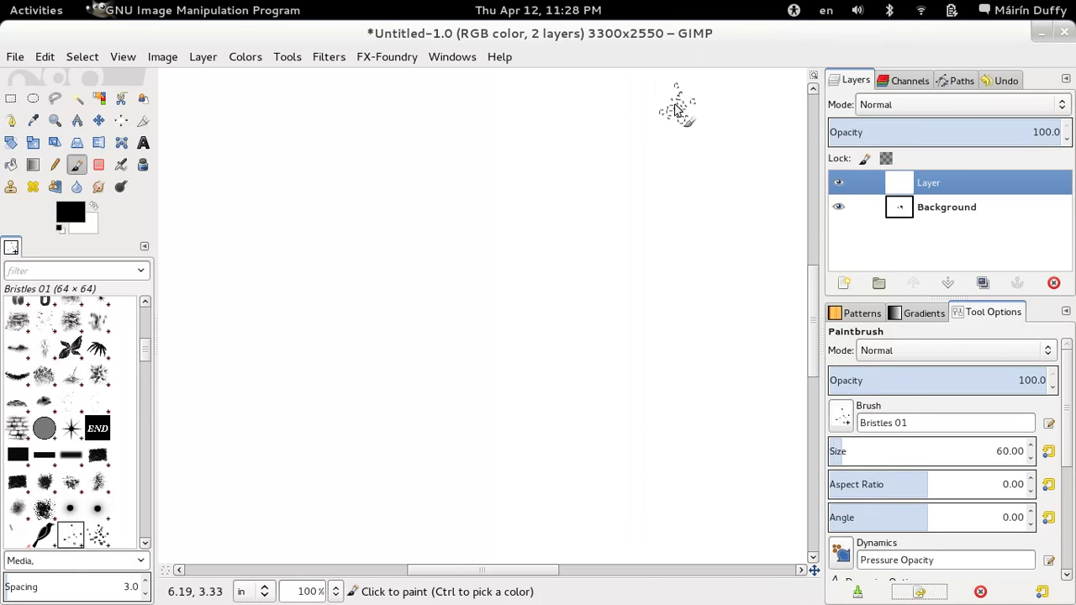
{"action": "mouse_move", "coordinate": [494, 243]}
{"action": "left_mouse_down"}
{"action": "mouse_move", "coordinate": [618, 201]}
{"action": "mouse_move", "coordinate": [662, 161]}
{"action": "mouse_move", "coordinate": [710, 206]}
{"action": "mouse_move", "coordinate": [664, 277]}
{"action": "mouse_move", "coordinate": [668, 265]}
{"action": "left_mouse_up"}
{"action": "key", "text": "bracketleft"}
{"action": "key", "text": "bracketleft"}
{"action": "key", "text": "bracketleft"}
{"action": "key", "text": "bracketleft"}
{"action": "key", "text": "bracketleft"}
{"action": "key", "text": "bracketleft"}
{"action": "key", "text": "bracketleft"}
{"action": "key", "text": "bracketleft"}
{"action": "key", "text": "bracketleft"}
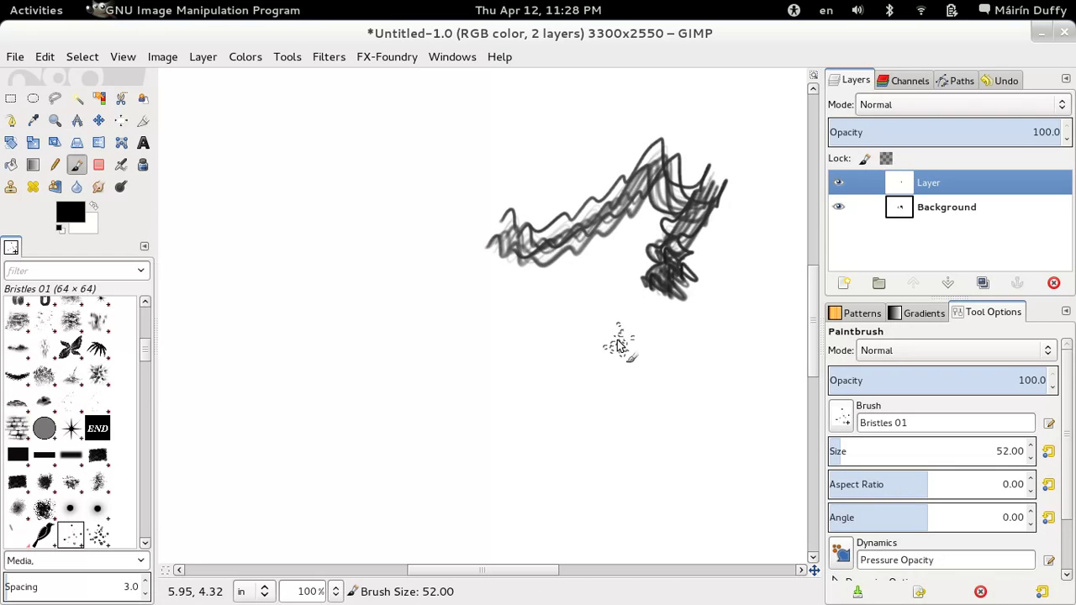
{"action": "mouse_move", "coordinate": [622, 330]}
{"action": "left_mouse_down"}
{"action": "mouse_move", "coordinate": [626, 407]}
{"action": "mouse_move", "coordinate": [685, 453]}
{"action": "left_mouse_up"}
{"action": "key", "text": "bracketleft"}
{"action": "key", "text": "bracketleft"}
{"action": "key", "text": "bracketleft"}
{"action": "key", "text": "bracketleft"}
{"action": "key", "text": "bracketleft"}
{"action": "key", "text": "bracketleft"}
{"action": "key", "text": "bracketleft"}
{"action": "key", "text": "bracketleft"}
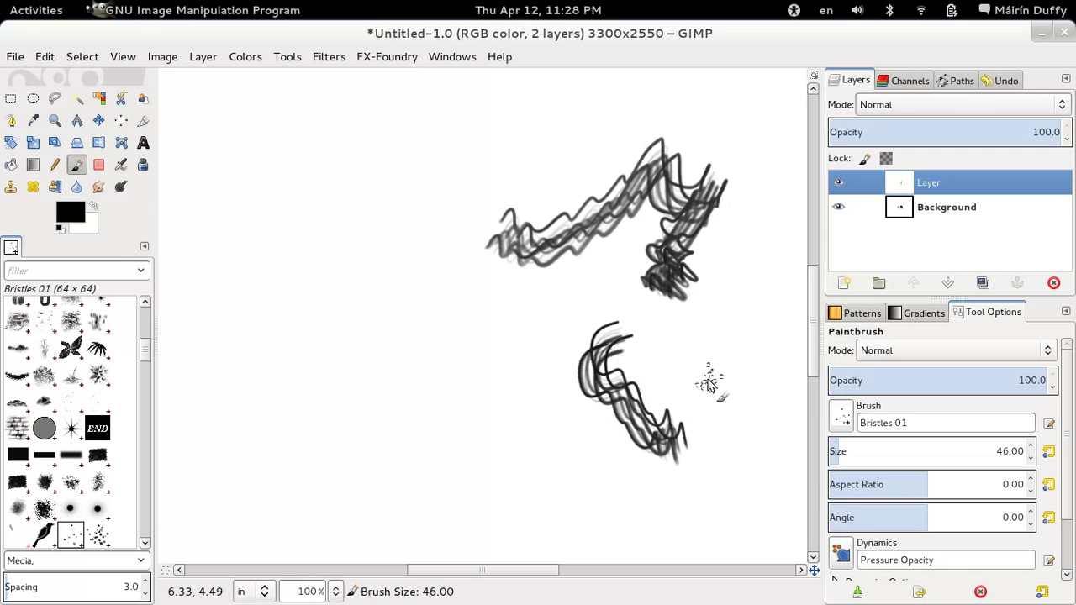
{"action": "key", "text": "bracketleft"}
{"action": "key", "text": "bracketleft"}
{"action": "key", "text": "bracketleft"}
{"action": "mouse_move", "coordinate": [704, 363]}
{"action": "left_mouse_down"}
{"action": "mouse_move", "coordinate": [706, 429]}
{"action": "mouse_move", "coordinate": [722, 446]}
{"action": "mouse_move", "coordinate": [743, 538]}
{"action": "left_mouse_up"}
Sketch a faint graphite pencil scribble, then a Blue Pen (Multiply) zigzag.
{"action": "left_click", "coordinate": [918, 592]}
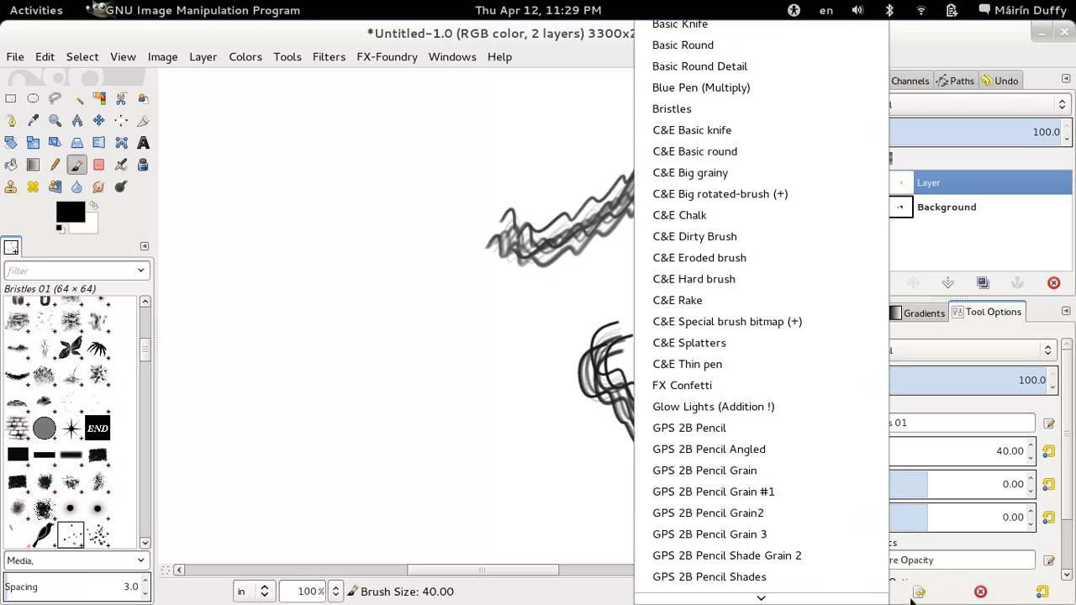
{"action": "left_click", "coordinate": [731, 519]}
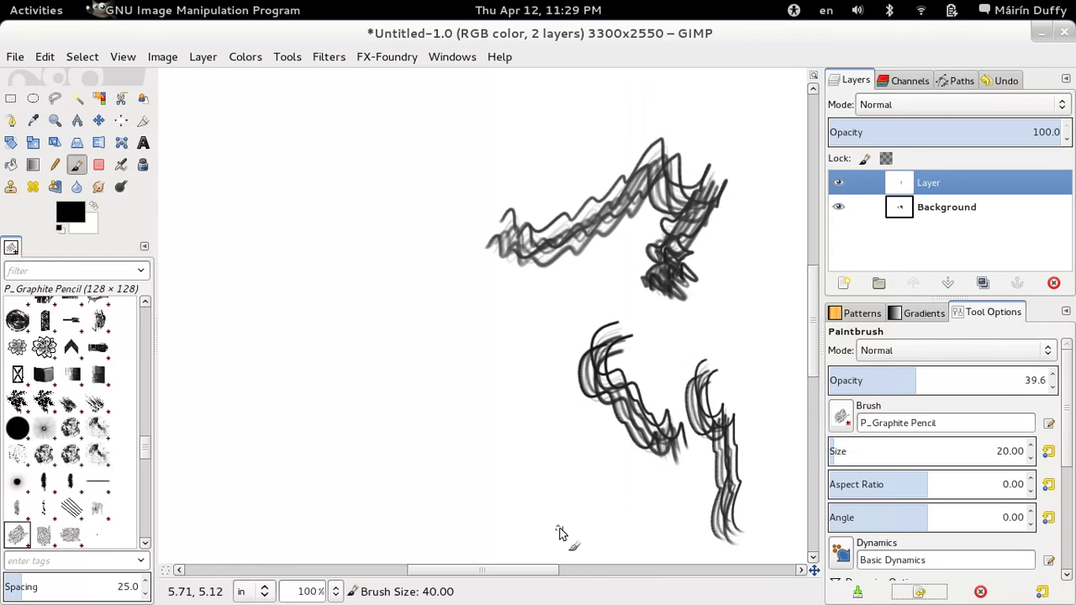
{"action": "mouse_move", "coordinate": [481, 504]}
{"action": "left_mouse_down"}
{"action": "mouse_move", "coordinate": [522, 482]}
{"action": "mouse_move", "coordinate": [540, 497]}
{"action": "mouse_move", "coordinate": [555, 455]}
{"action": "mouse_move", "coordinate": [595, 490]}
{"action": "left_mouse_up"}
{"action": "left_click", "coordinate": [919, 592]}
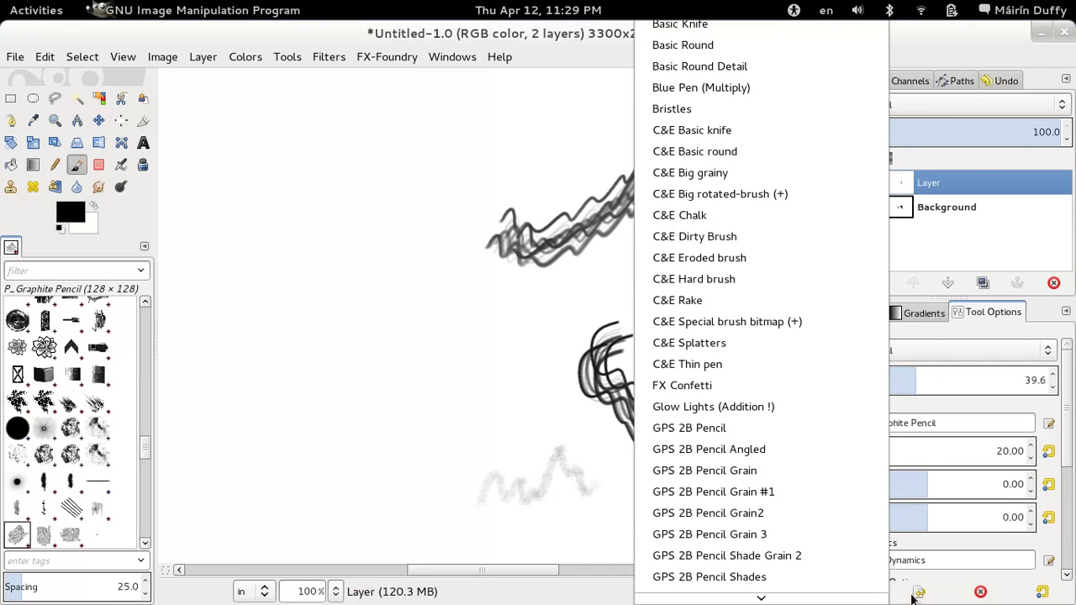
{"action": "left_click", "coordinate": [708, 86]}
{"action": "mouse_move", "coordinate": [564, 136]}
{"action": "left_mouse_down"}
{"action": "mouse_move", "coordinate": [565, 172]}
{"action": "mouse_move", "coordinate": [654, 94]}
{"action": "left_mouse_up"}
Load the FX Confetti preset and scatter colourful confetti across the canvas.
{"action": "left_click", "coordinate": [919, 592]}
{"action": "scroll", "coordinate": [920, 589], "scroll_direction": "down", "scroll_amount": 6}
{"action": "left_click", "coordinate": [955, 569]}
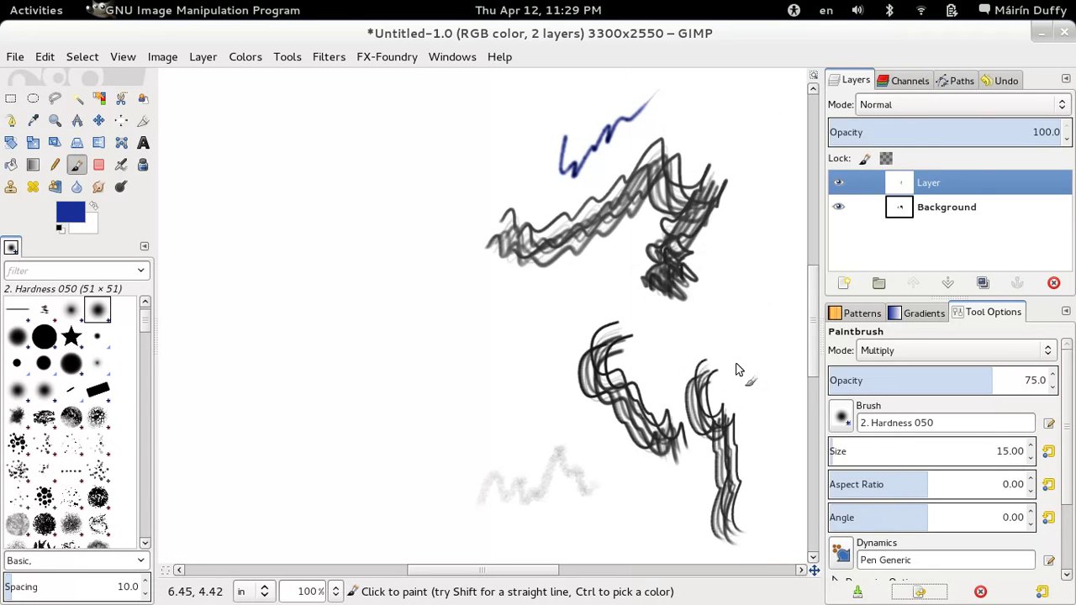
{"action": "left_click", "coordinate": [918, 593]}
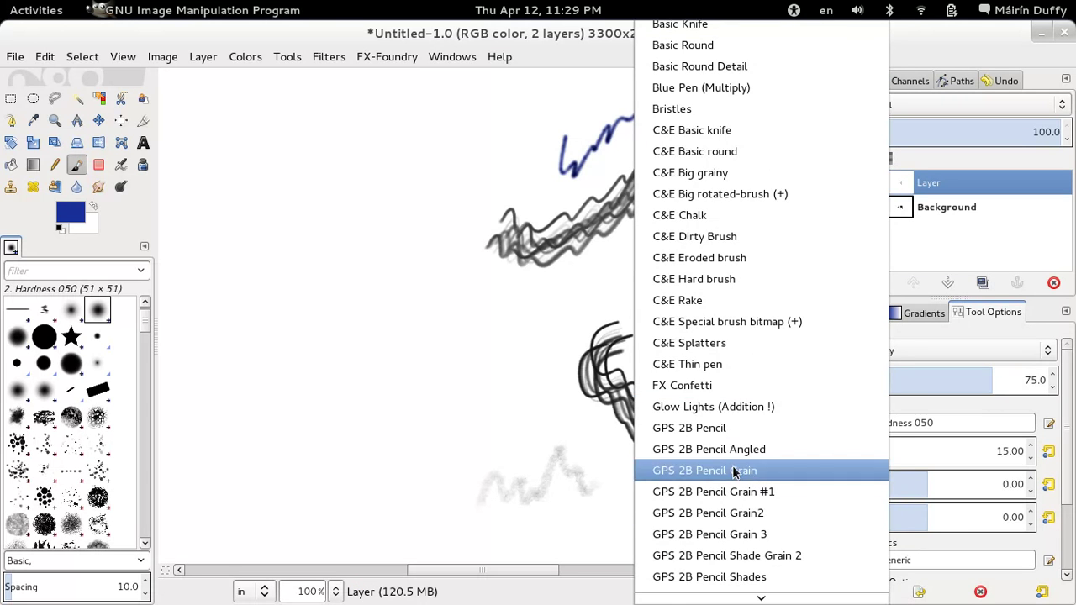
{"action": "left_click", "coordinate": [703, 388]}
{"action": "mouse_move", "coordinate": [580, 302]}
{"action": "left_mouse_down"}
{"action": "mouse_move", "coordinate": [496, 393]}
{"action": "mouse_move", "coordinate": [377, 309]}
{"action": "mouse_move", "coordinate": [384, 454]}
{"action": "mouse_move", "coordinate": [602, 513]}
{"action": "mouse_move", "coordinate": [757, 450]}
{"action": "left_mouse_up"}
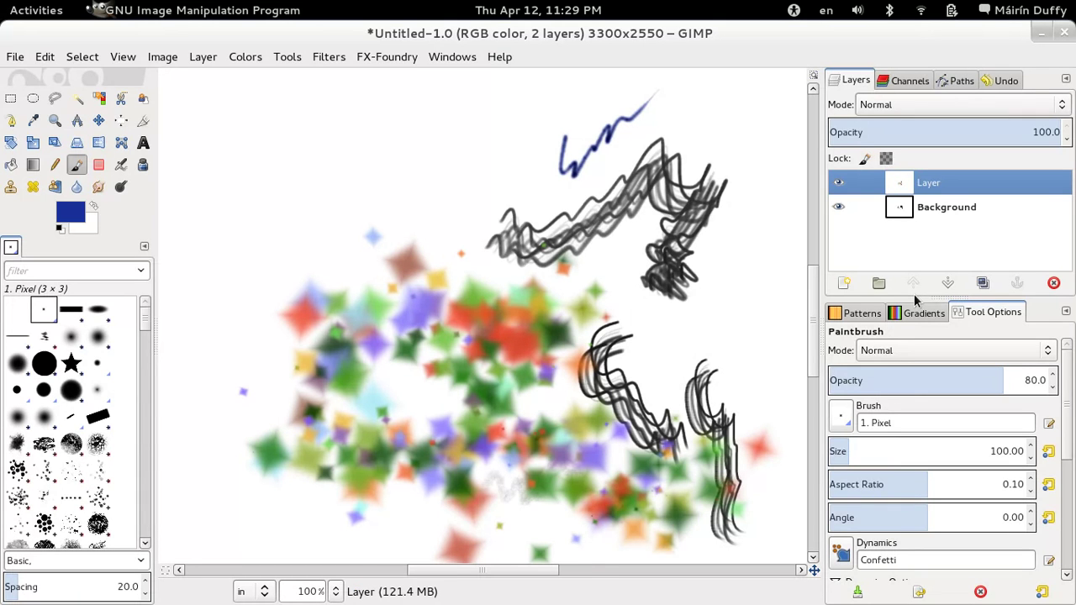
{"action": "left_click_drag", "start_coordinate": [153, 333], "coordinate": [185, 332]}
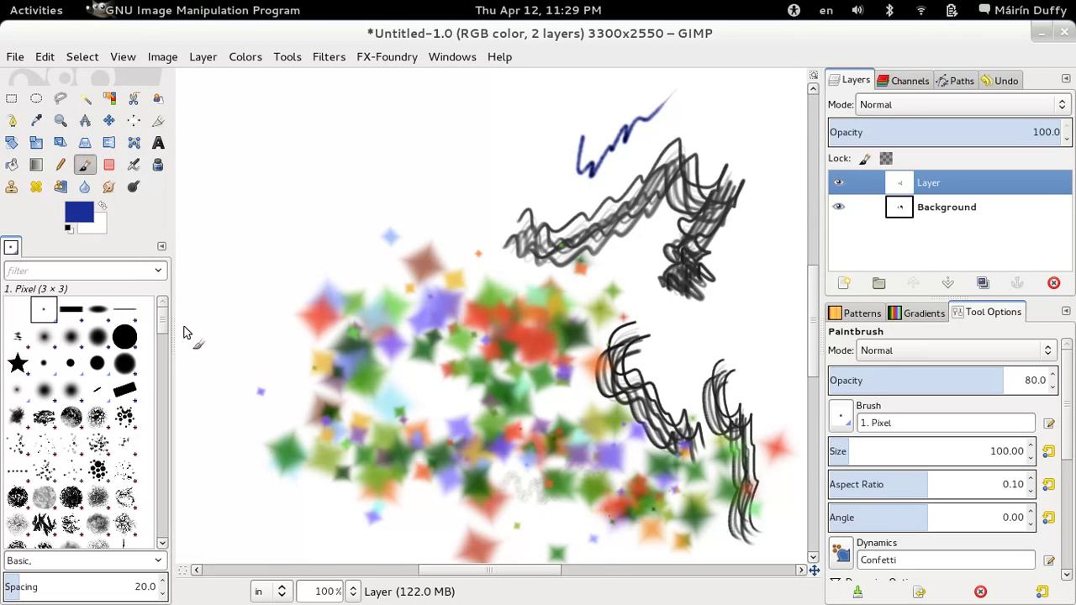